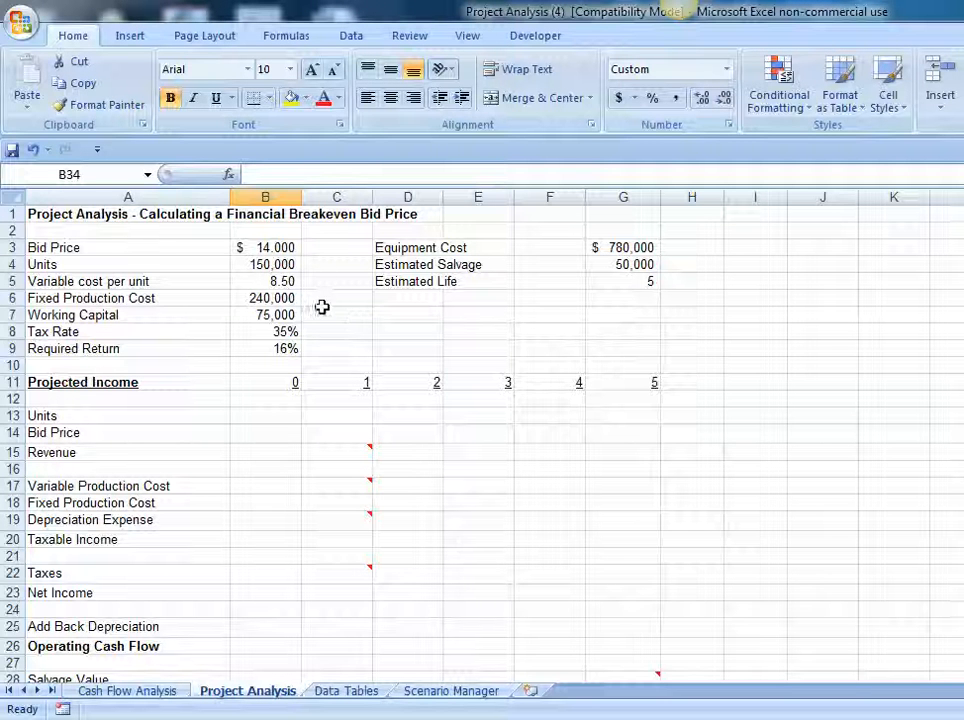
Step: Fill the year 1 Units cell C13 with an absolute reference to the units assumption, =$B$4
left_click(280, 247)
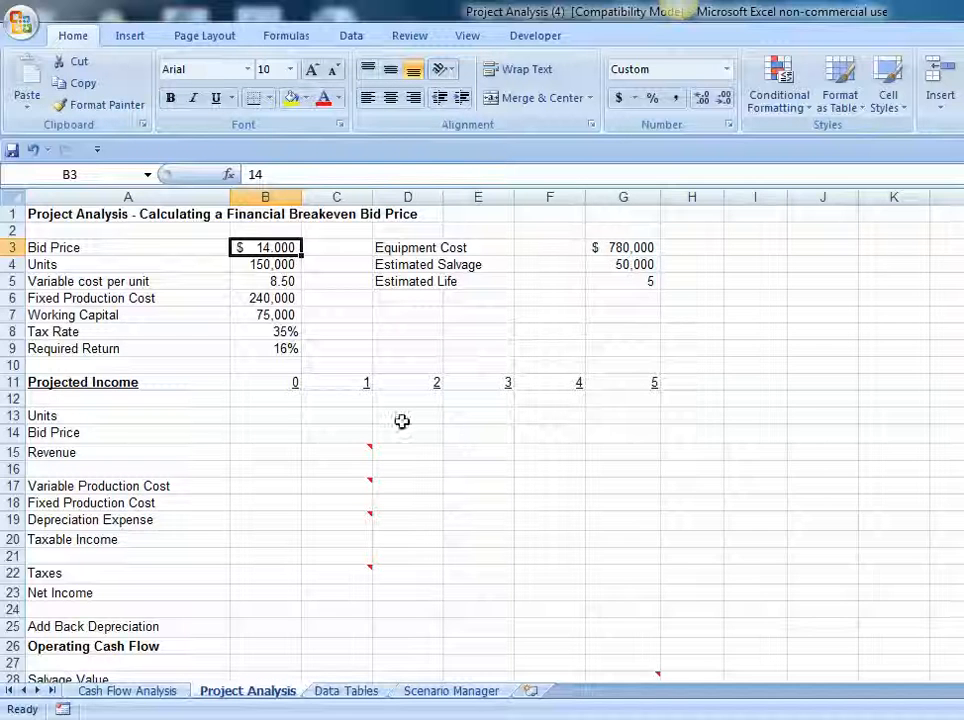
left_click(357, 418)
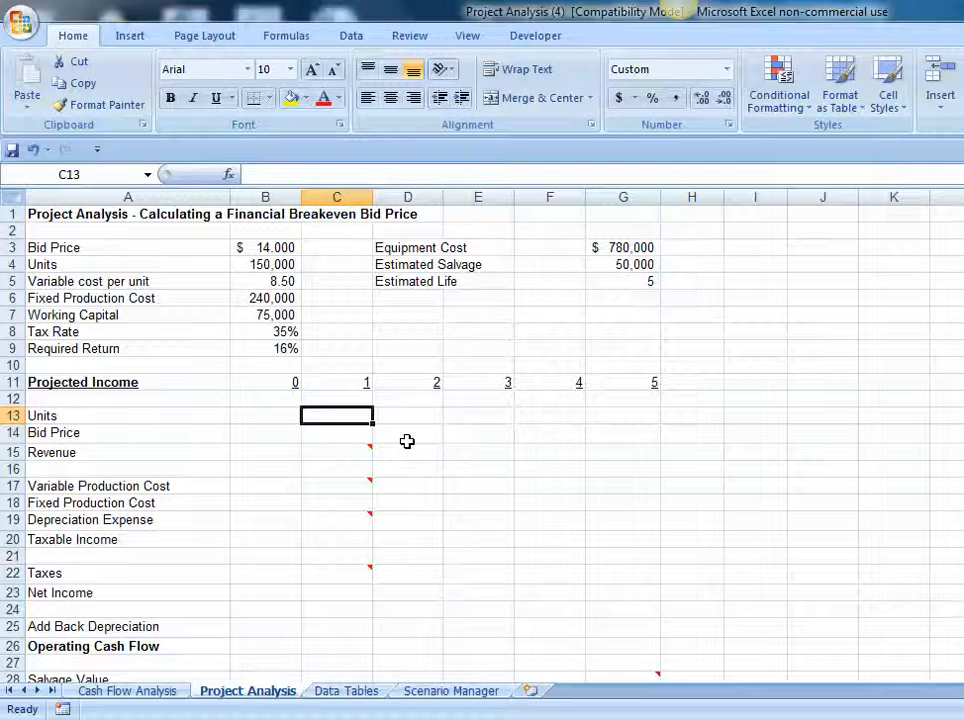
type("=")
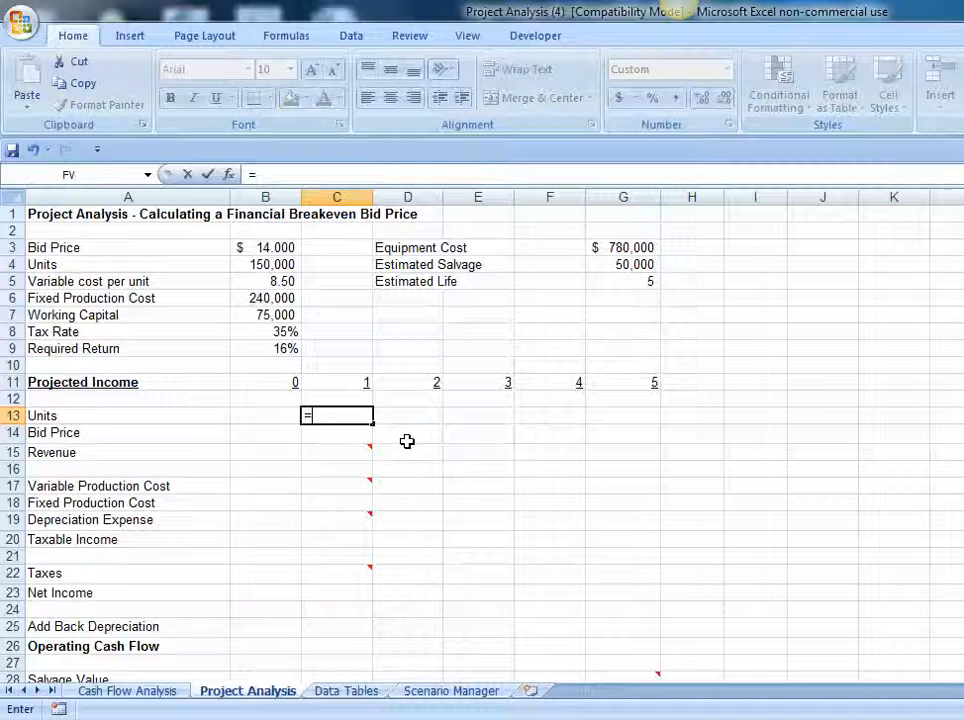
left_click(297, 265)
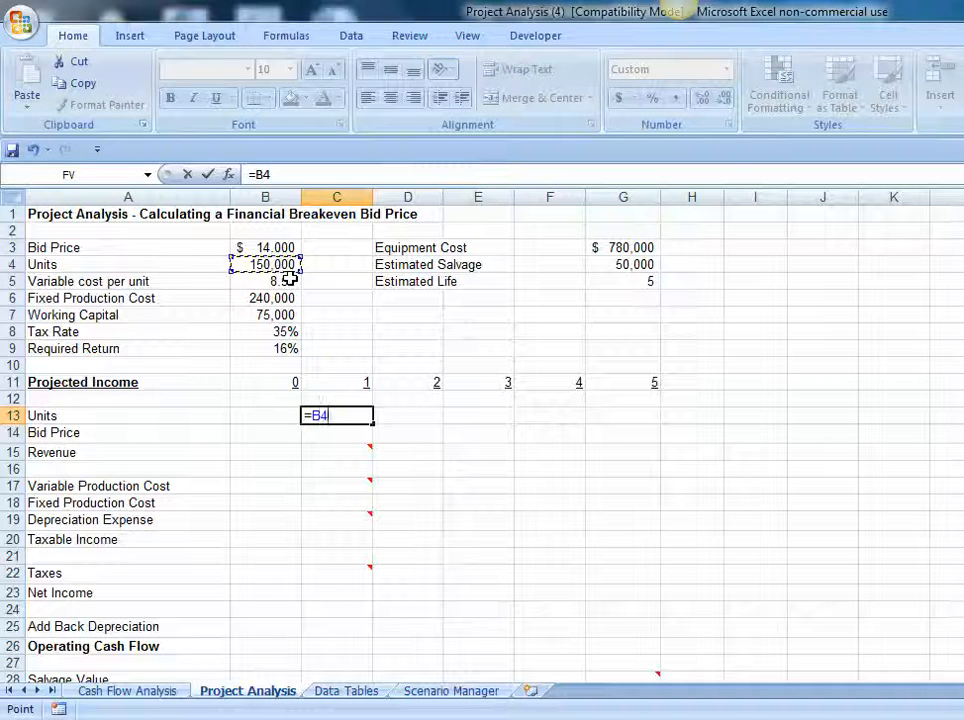
key("F4")
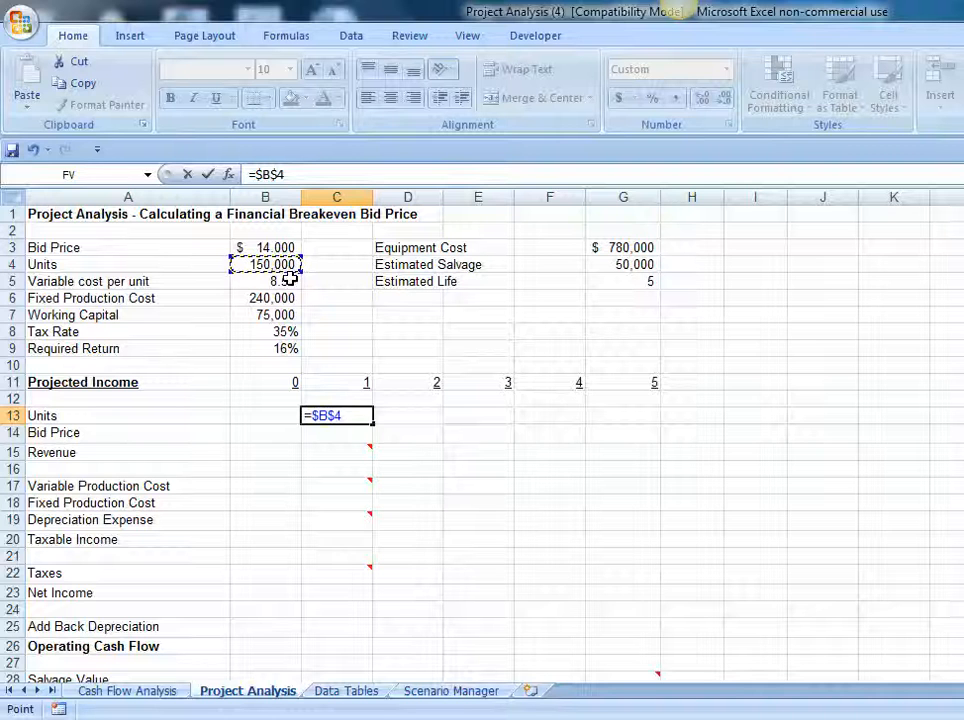
key("Return")
Step: Link the year 1 Bid Price in C14 to the bid price assumption with =$B$3
type("=")
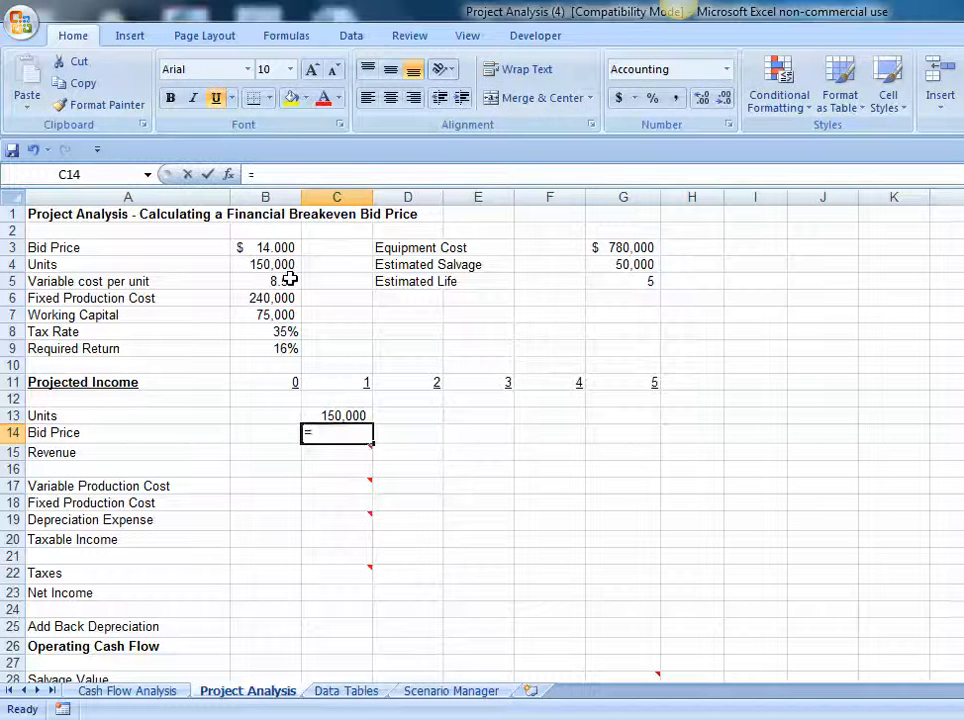
left_click(272, 247)
key("F4")
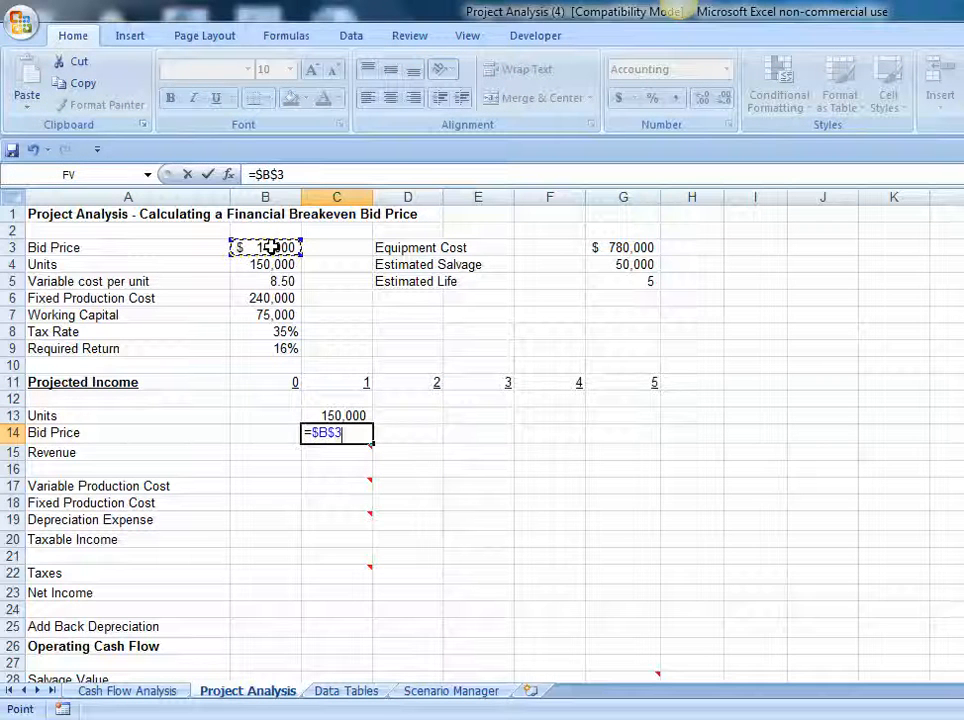
key("Return")
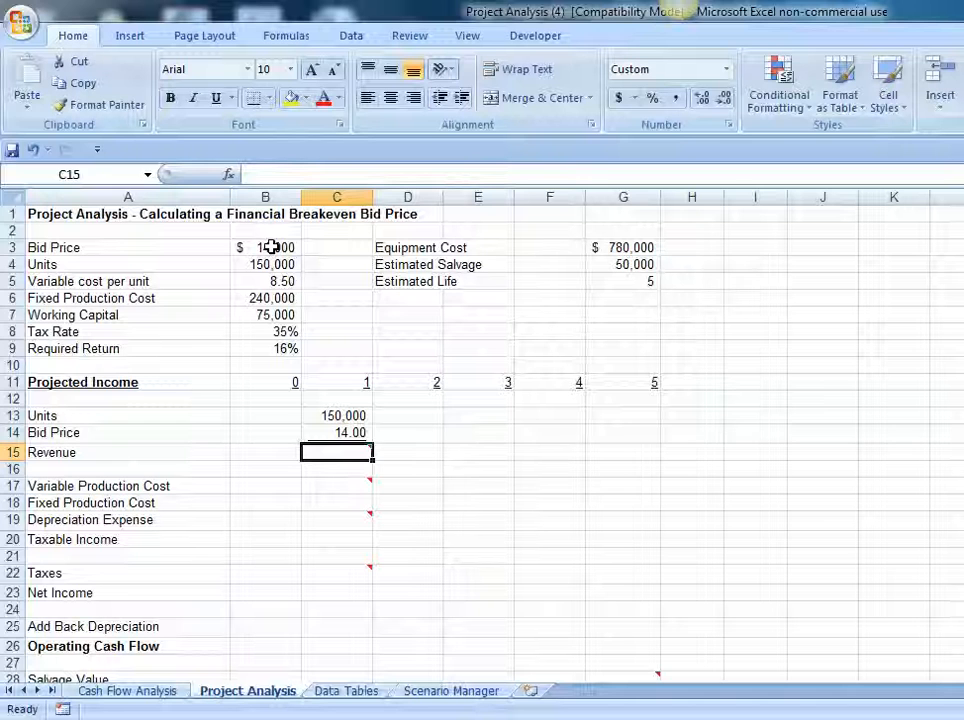
Step: Calculate year 1 Revenue in C15 as units times bid price with =C13*C14
type("=")
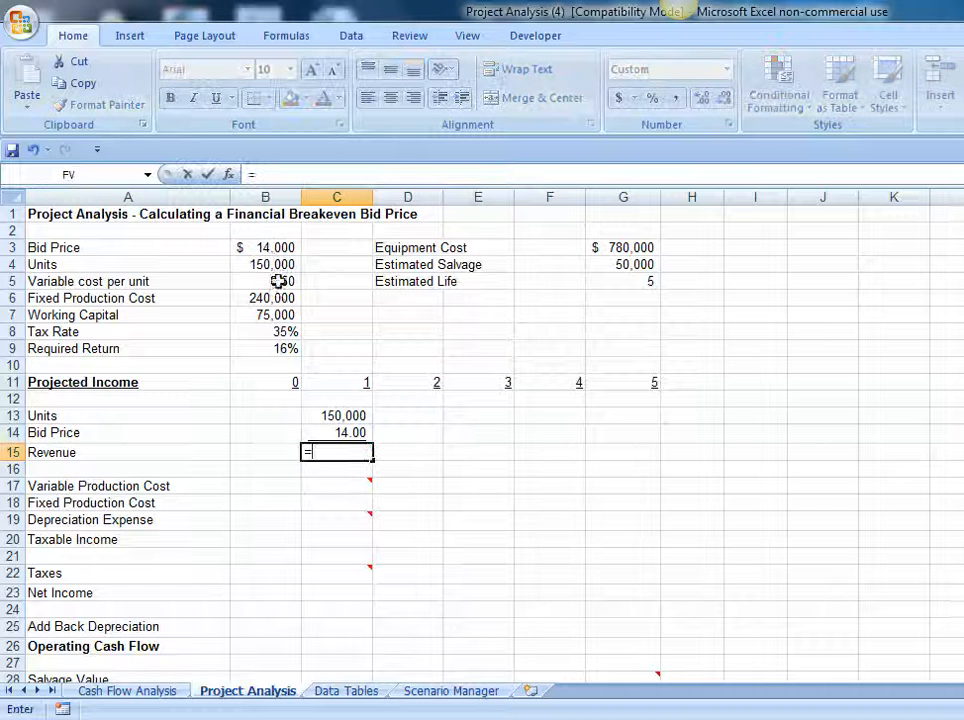
left_click(343, 416)
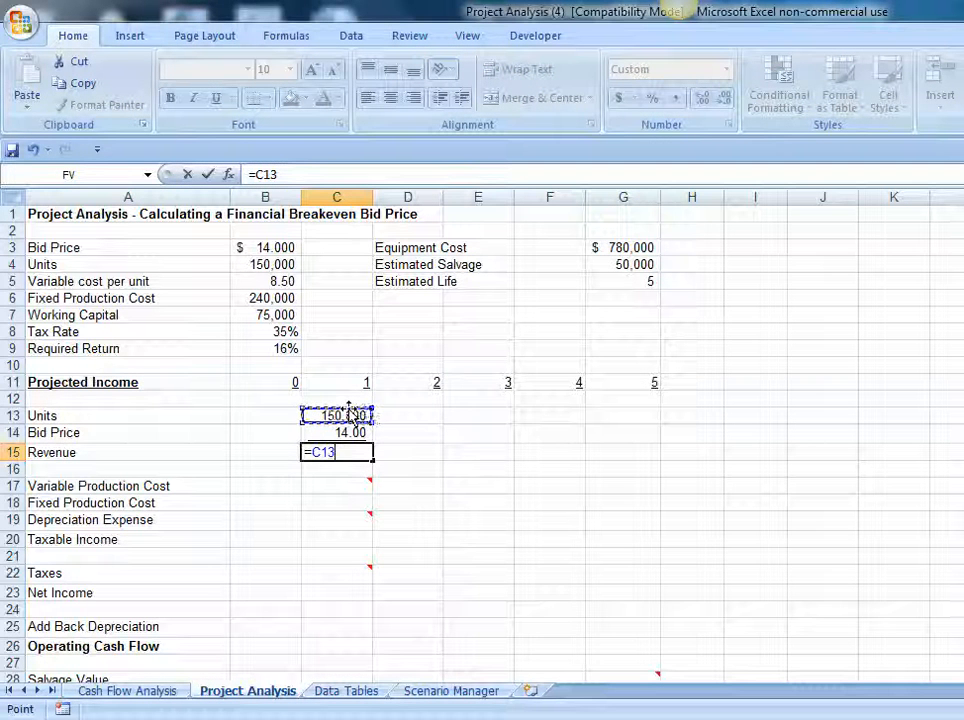
type("*")
left_click(354, 436)
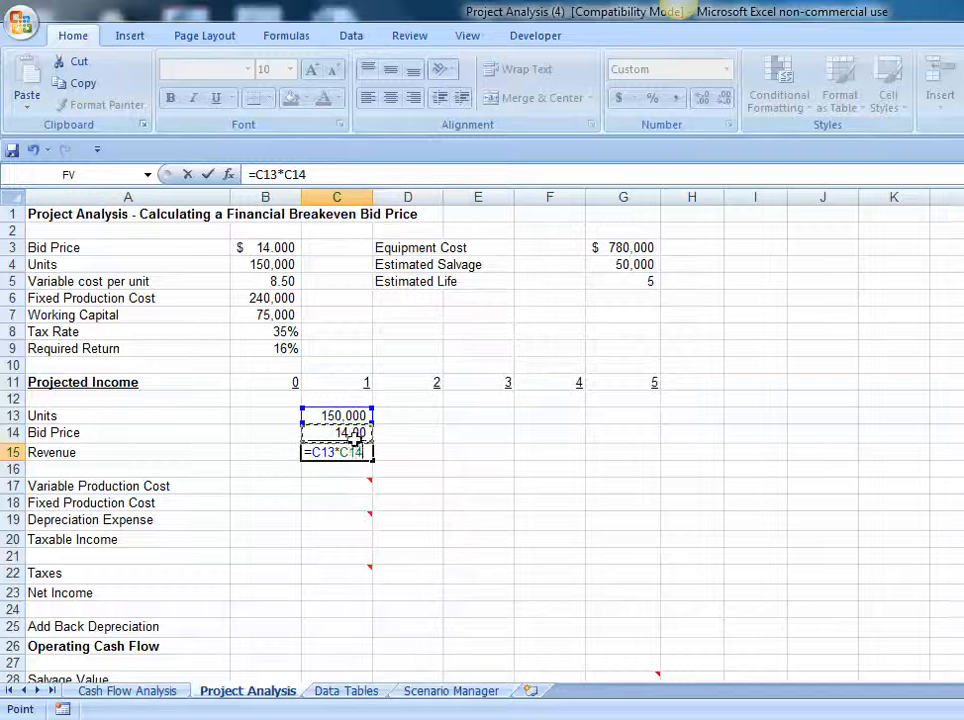
key("Return")
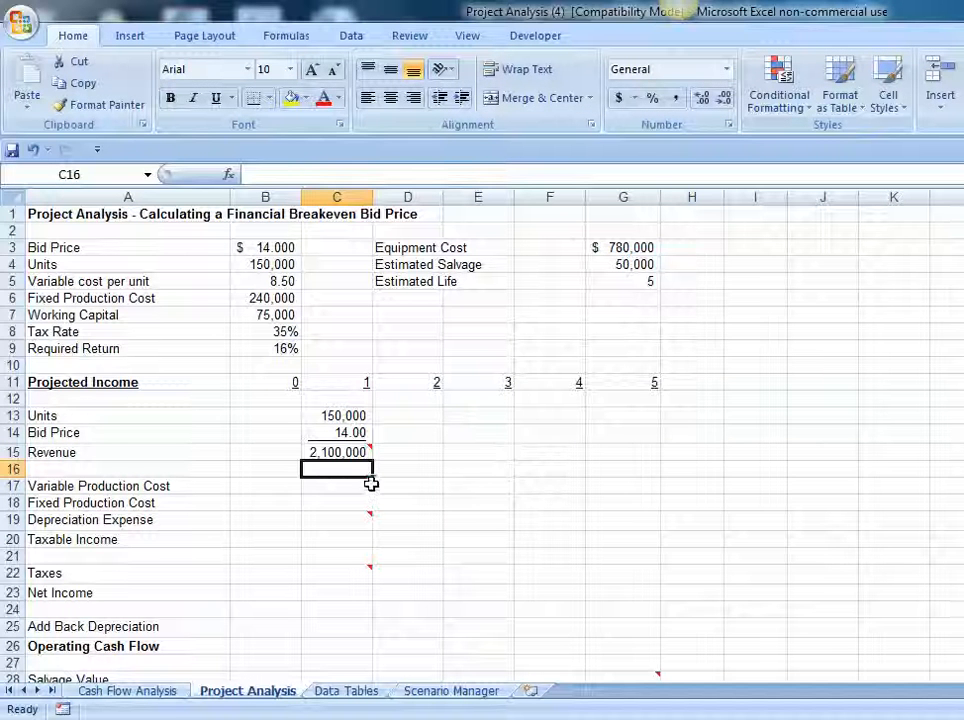
Step: Calculate year 1 Variable Production Cost in C17 as units times variable cost per unit with =C13*$B$5
mouse_move(309, 483)
left_click(340, 488)
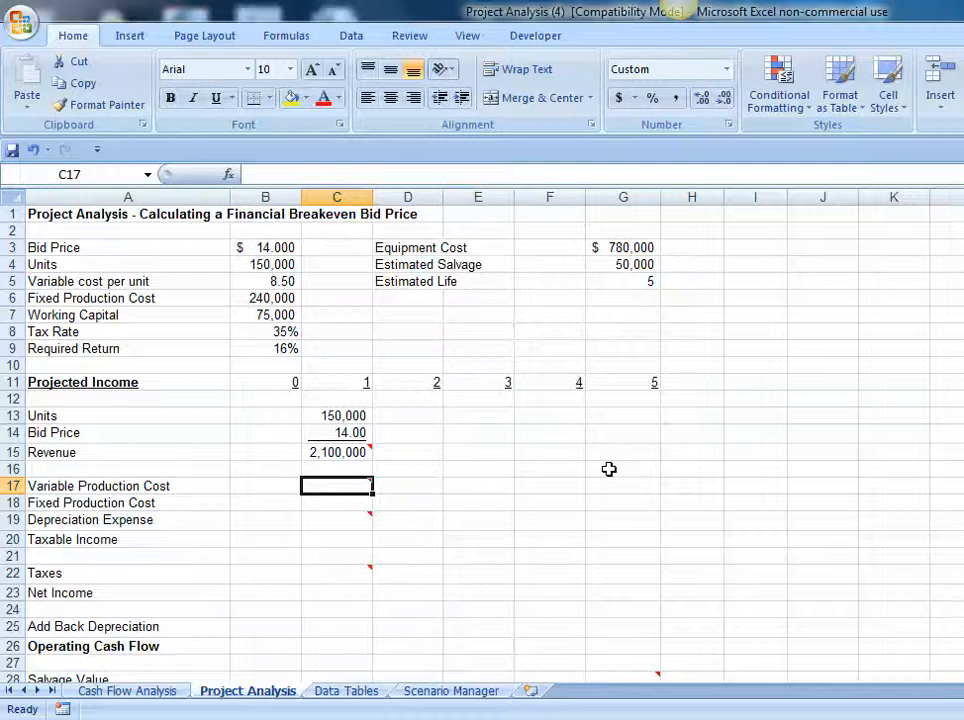
type("=")
left_click(292, 265)
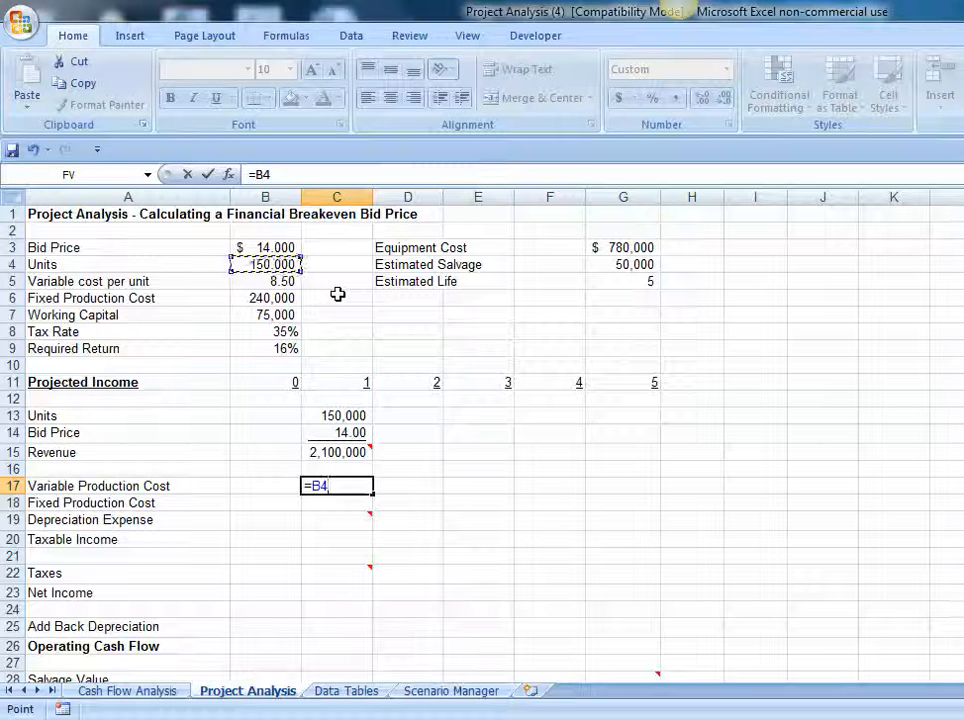
left_click(338, 418)
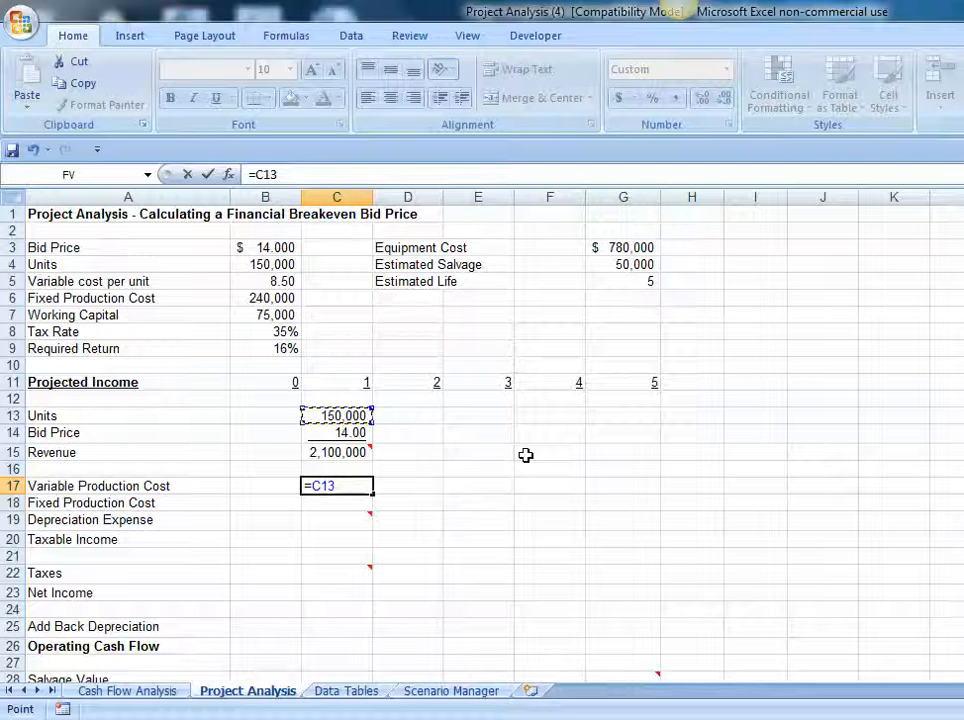
type("*")
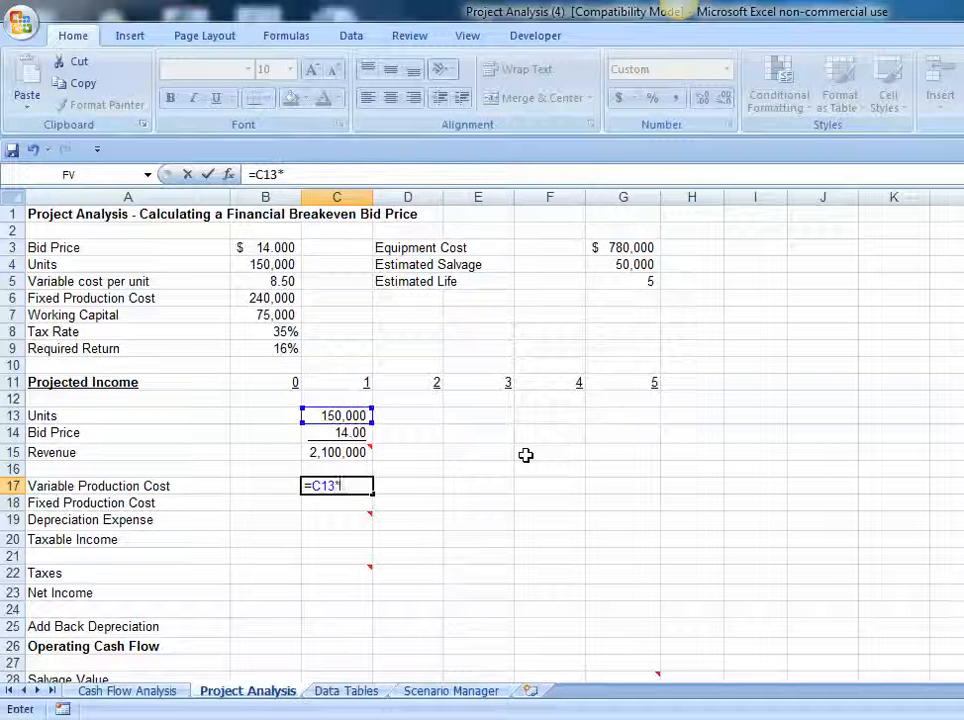
left_click(276, 281)
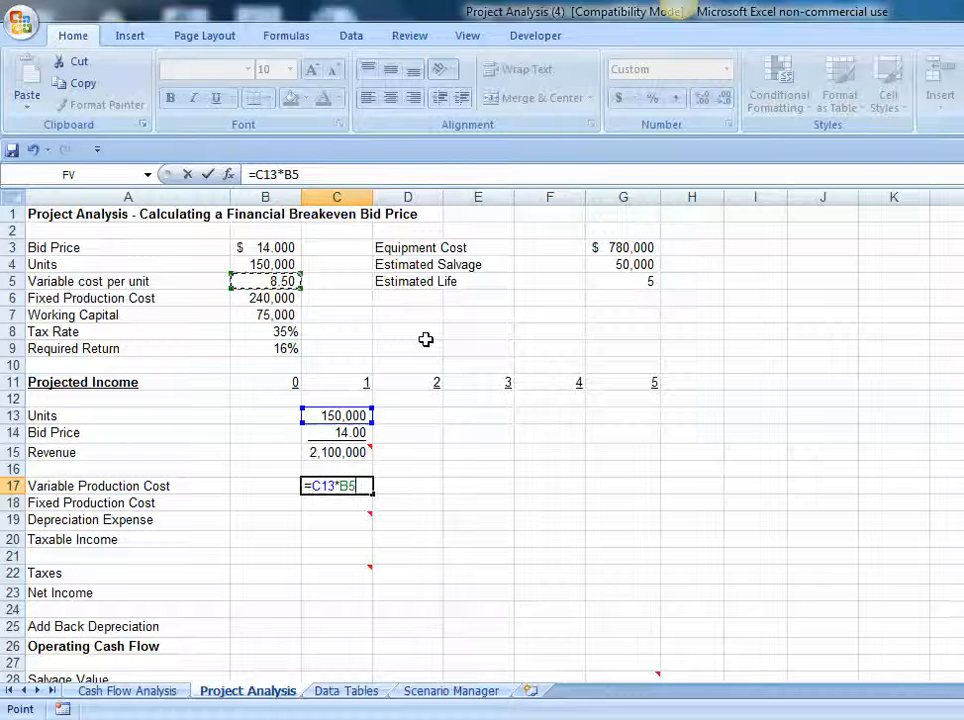
key("F4")
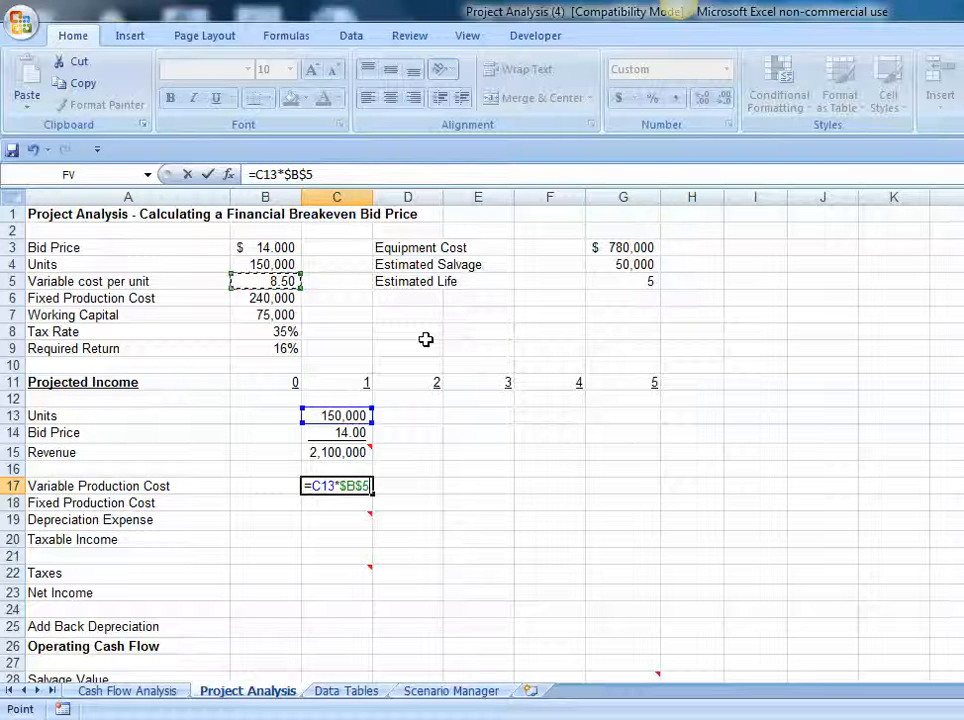
key("Return")
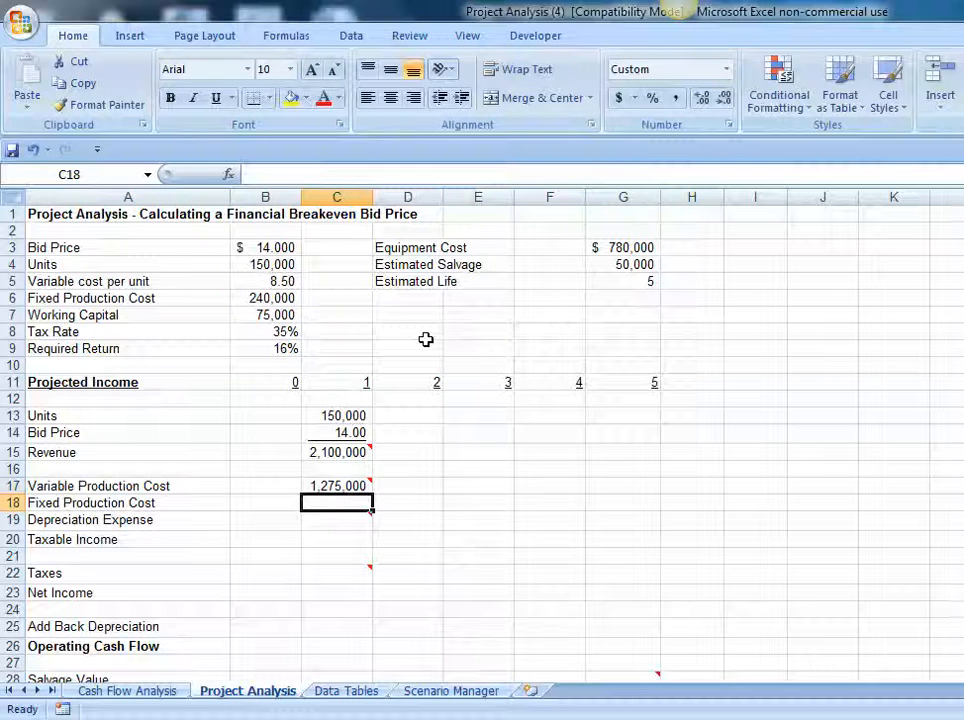
Step: Link the year 1 Fixed Production Cost in C18 to the fixed cost assumption with =$B$6
type("=")
left_click(270, 301)
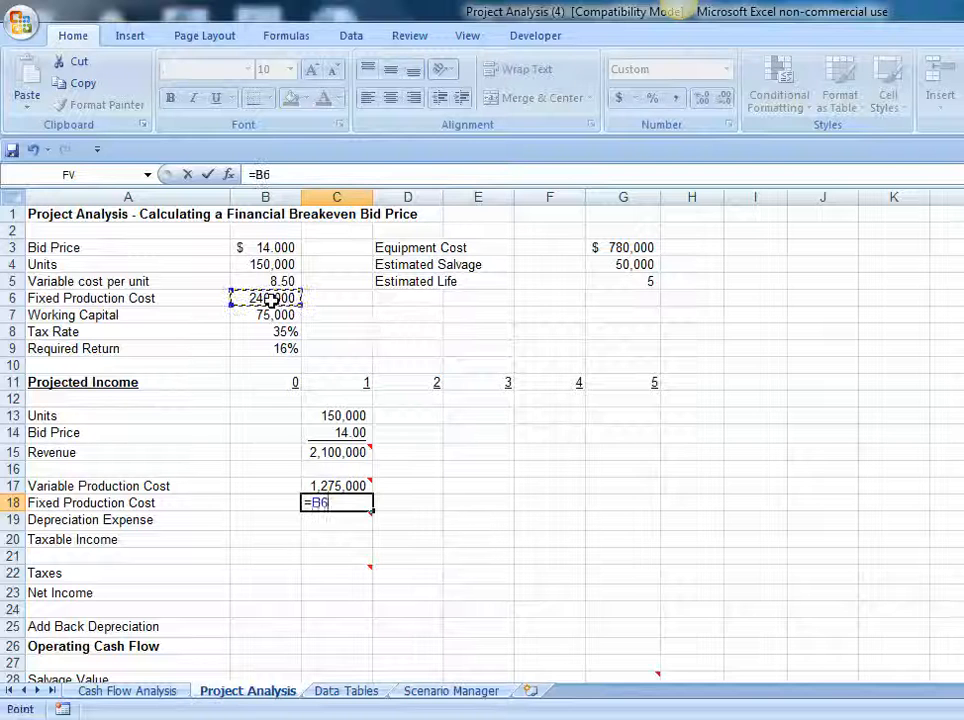
key("F4")
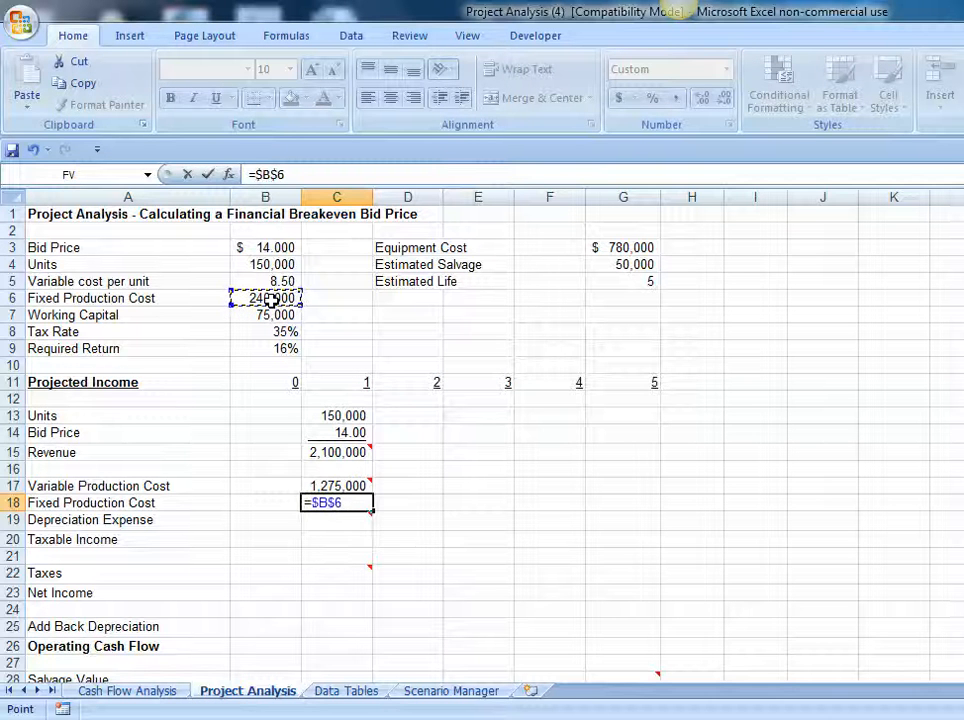
key("Return")
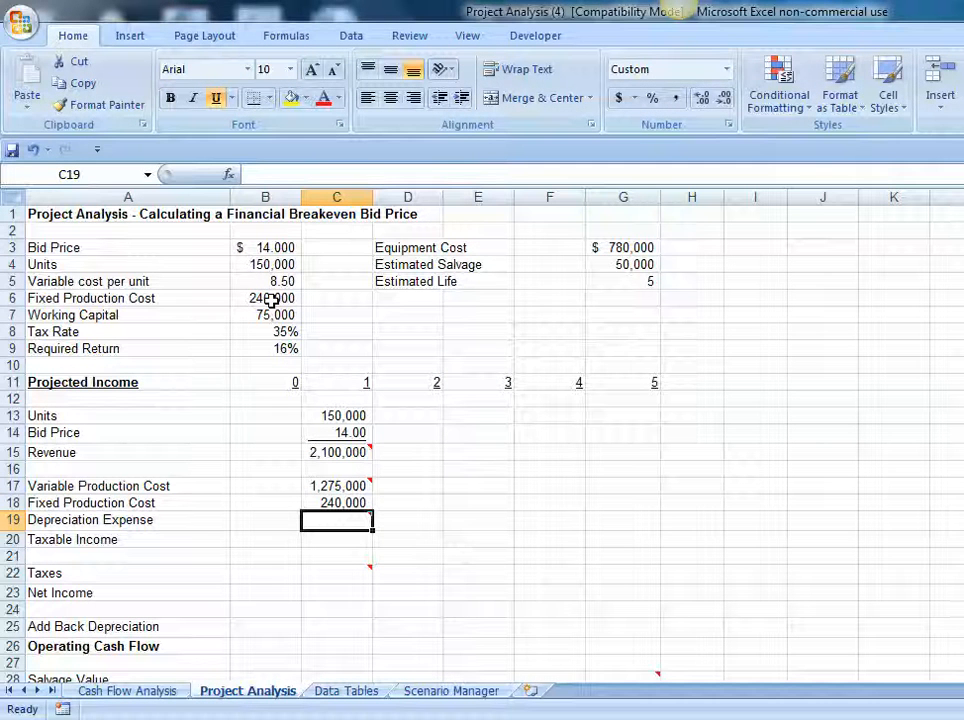
Step: Calculate year 1 Depreciation Expense in C19 by dividing the equipment cost ($G$3) by the estimated life in G5
mouse_move(352, 524)
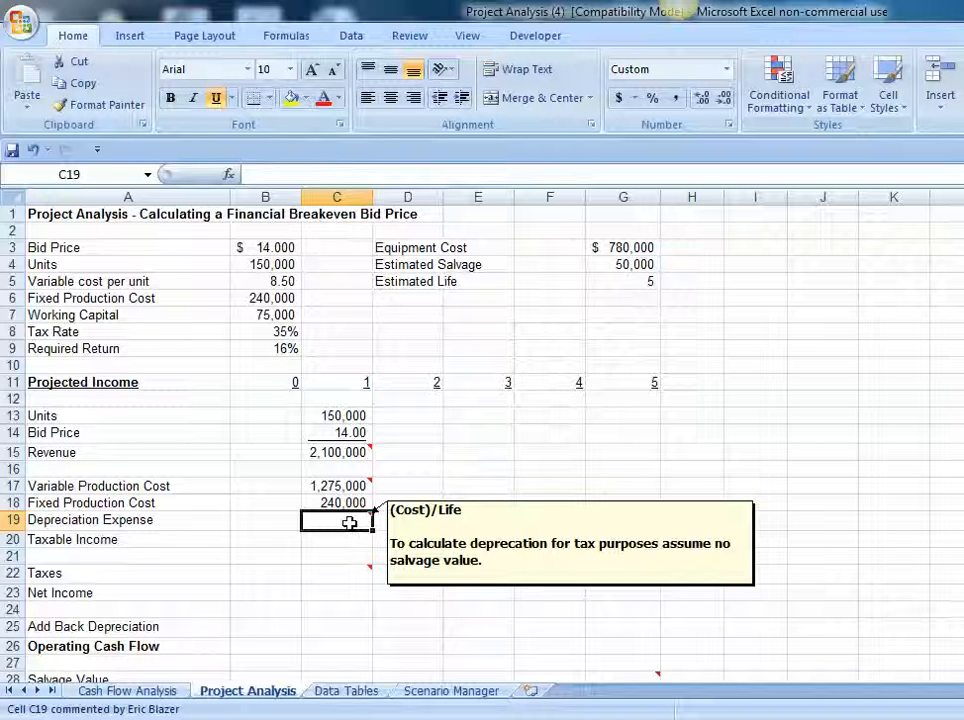
type("=")
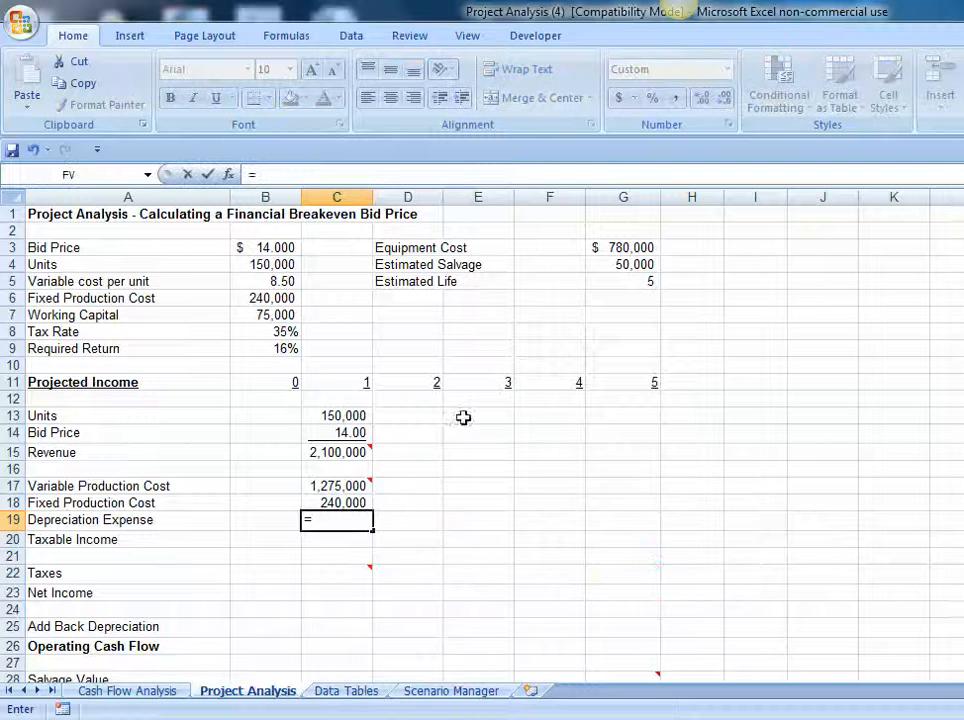
left_click(612, 248)
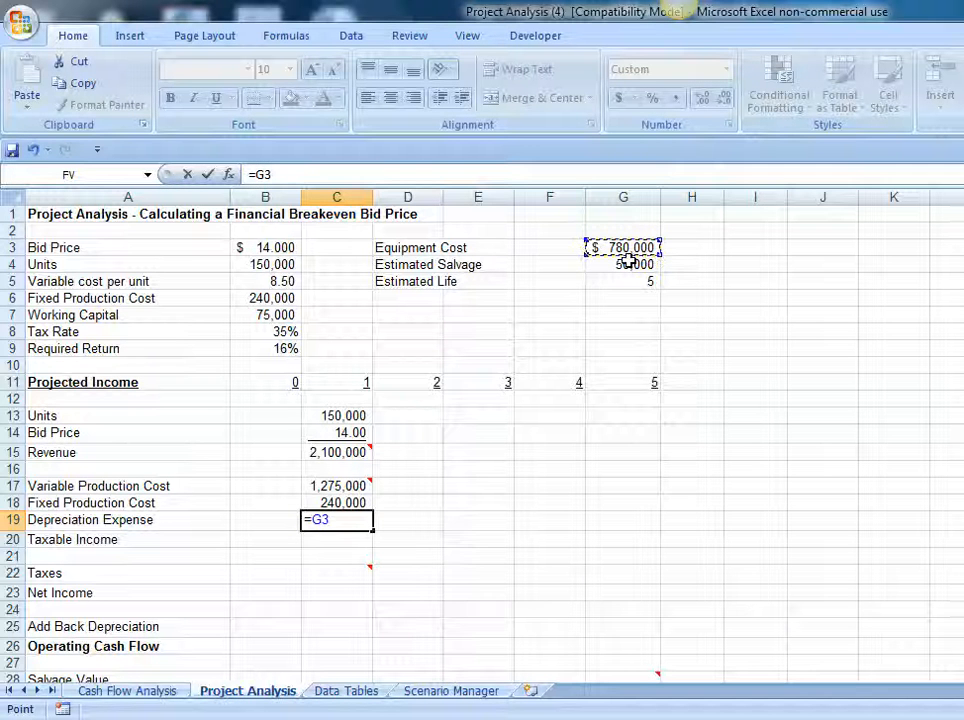
key("F4")
type("/")
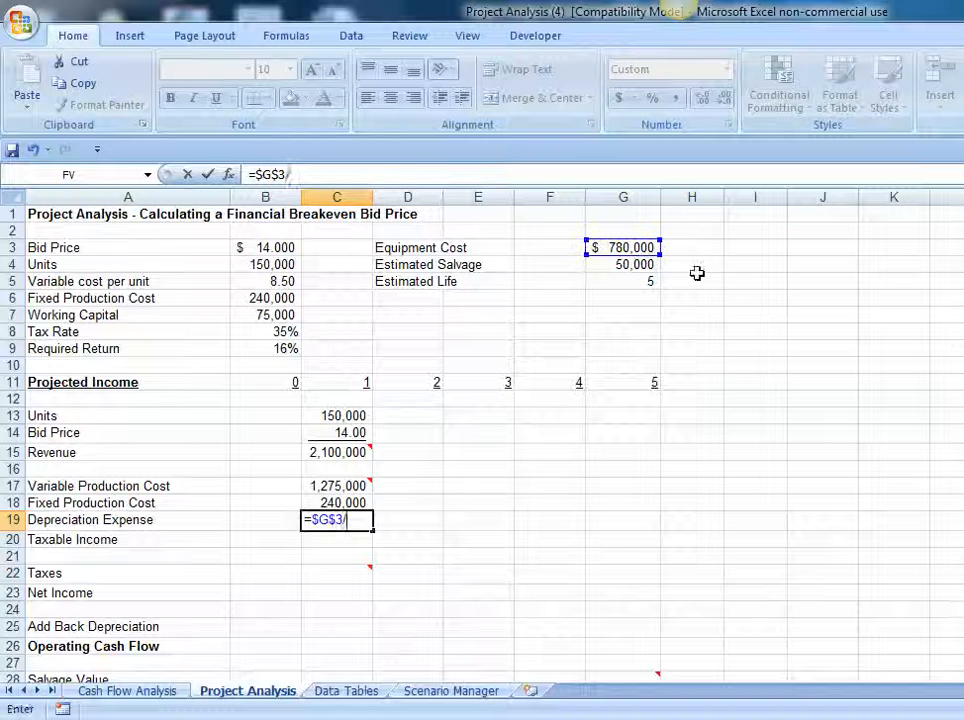
left_click(648, 281)
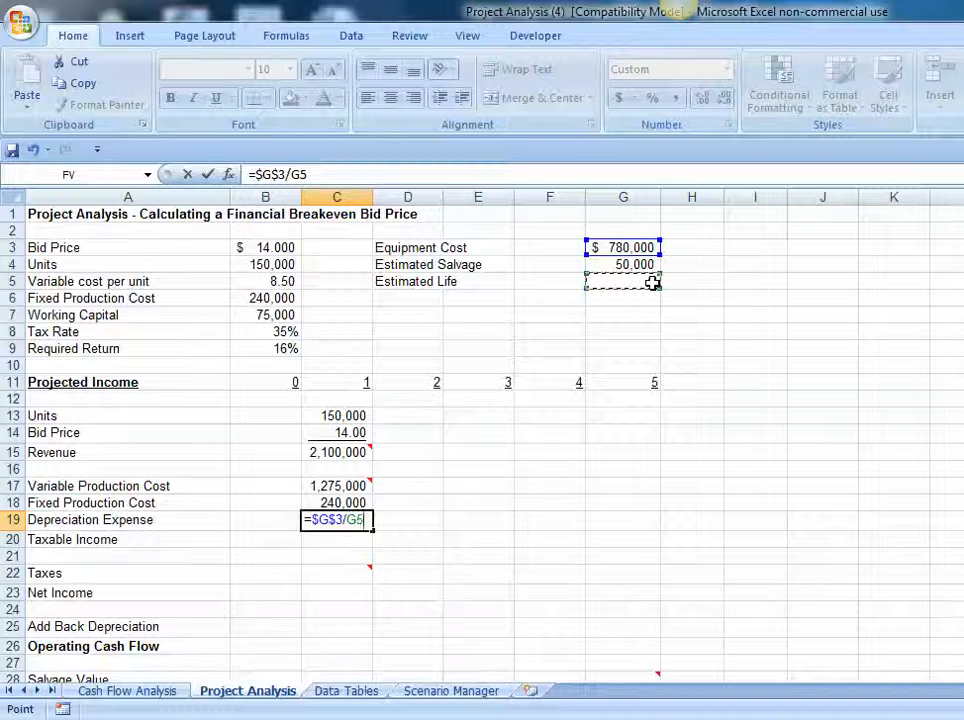
key("Return")
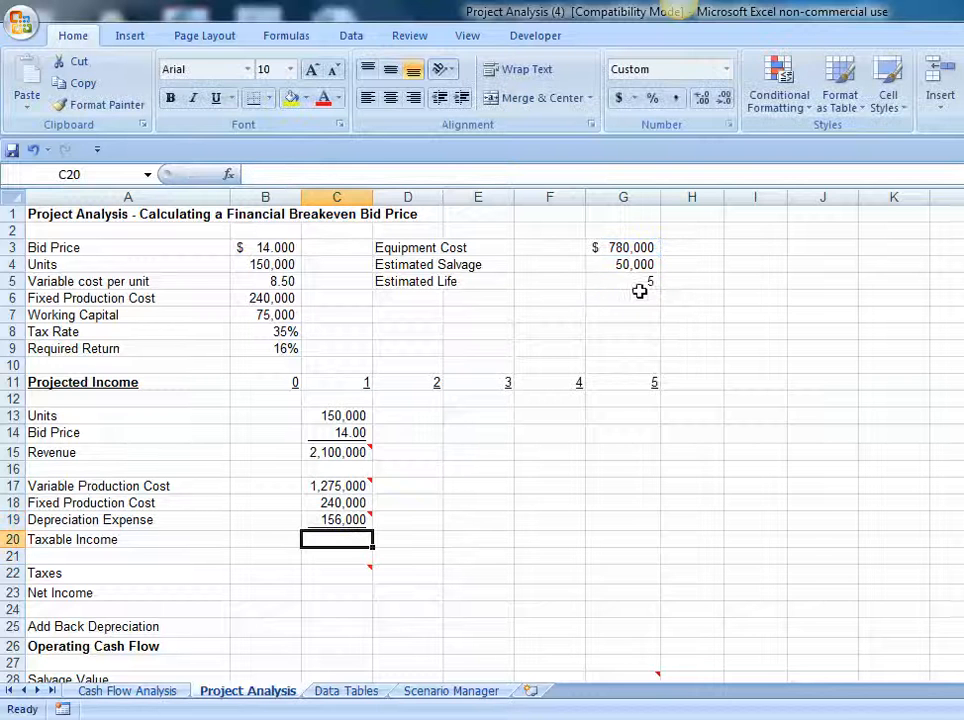
Step: Calculate year 1 Taxable Income in C20 as revenue less both production costs and depreciation with =C15-C17-C18-C19
type("=")
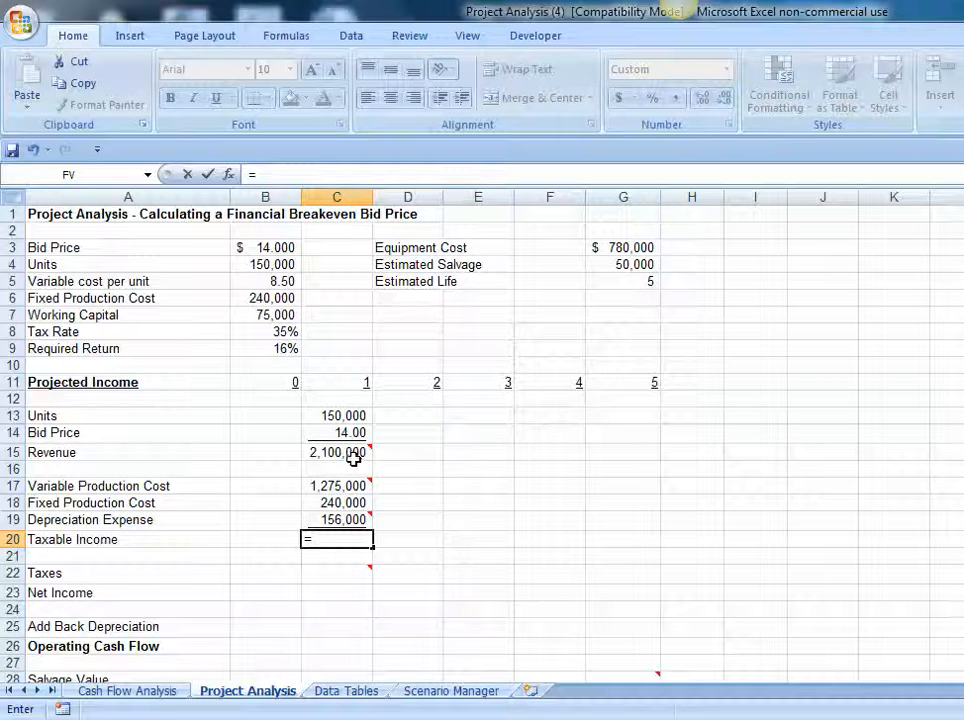
left_click(340, 452)
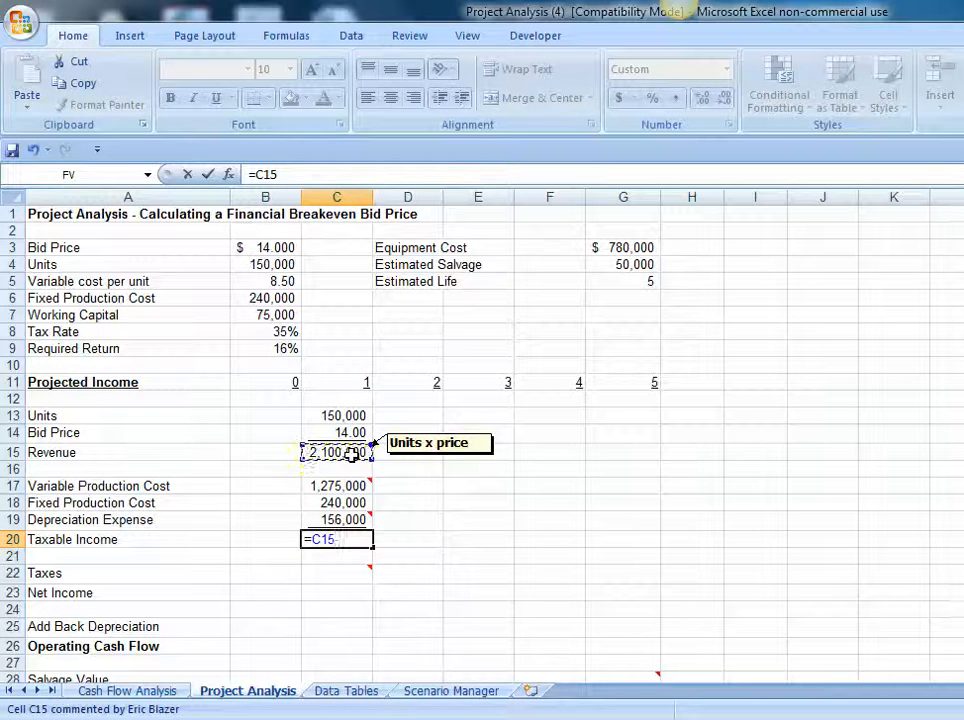
type("-")
left_click(343, 487)
type("-")
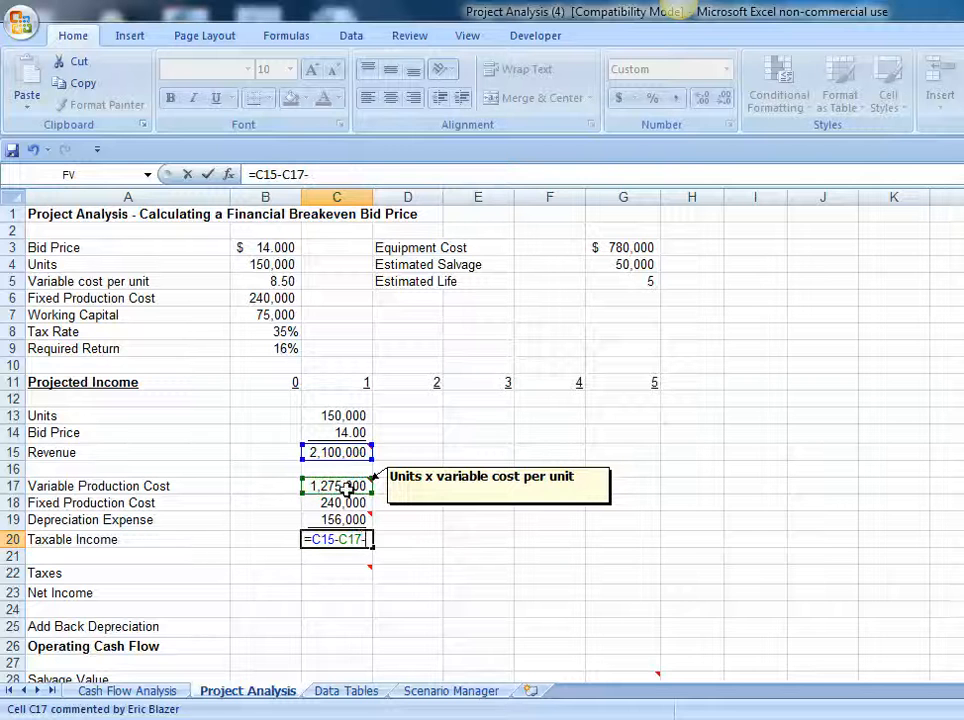
left_click(343, 504)
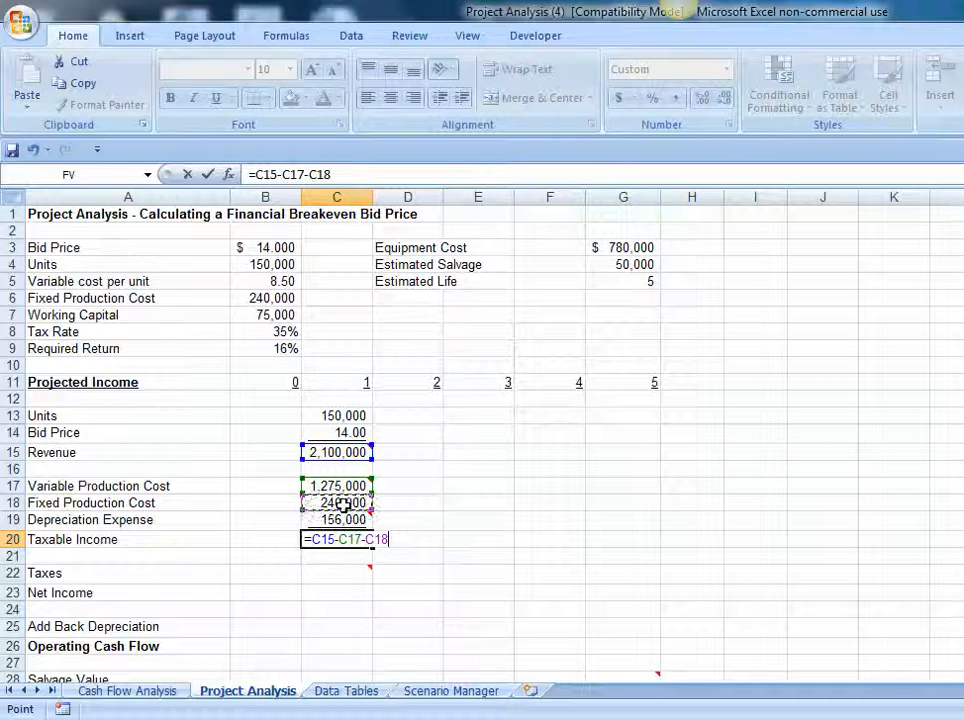
type("-")
left_click(343, 519)
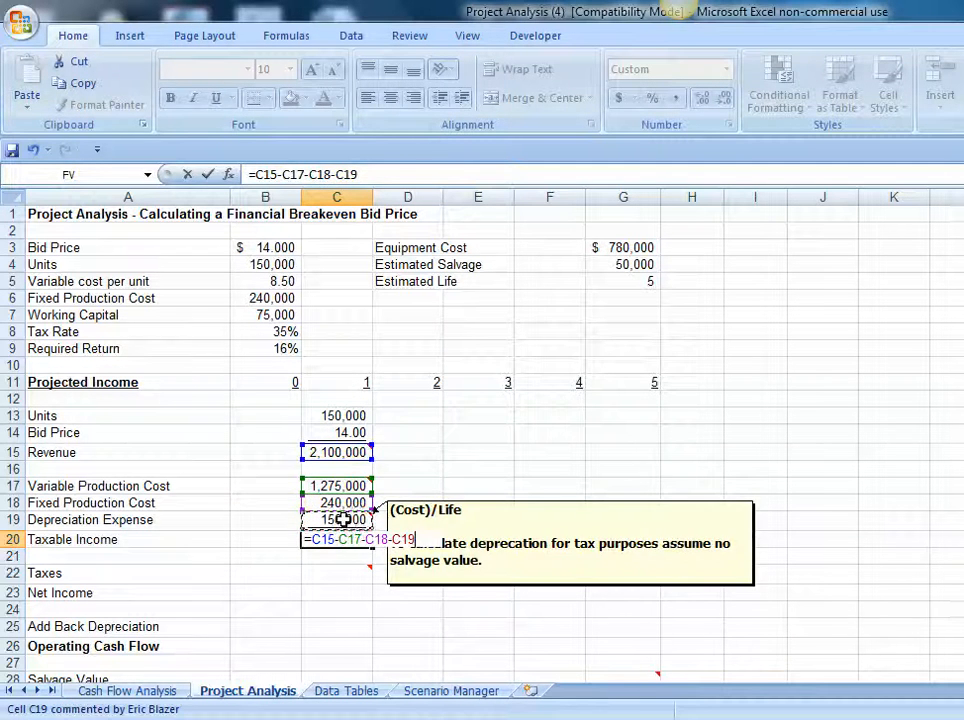
key("Return")
Step: Calculate year 1 Taxes in C22 as taxable income times the tax rate with =C20*$B$8
left_click(330, 577)
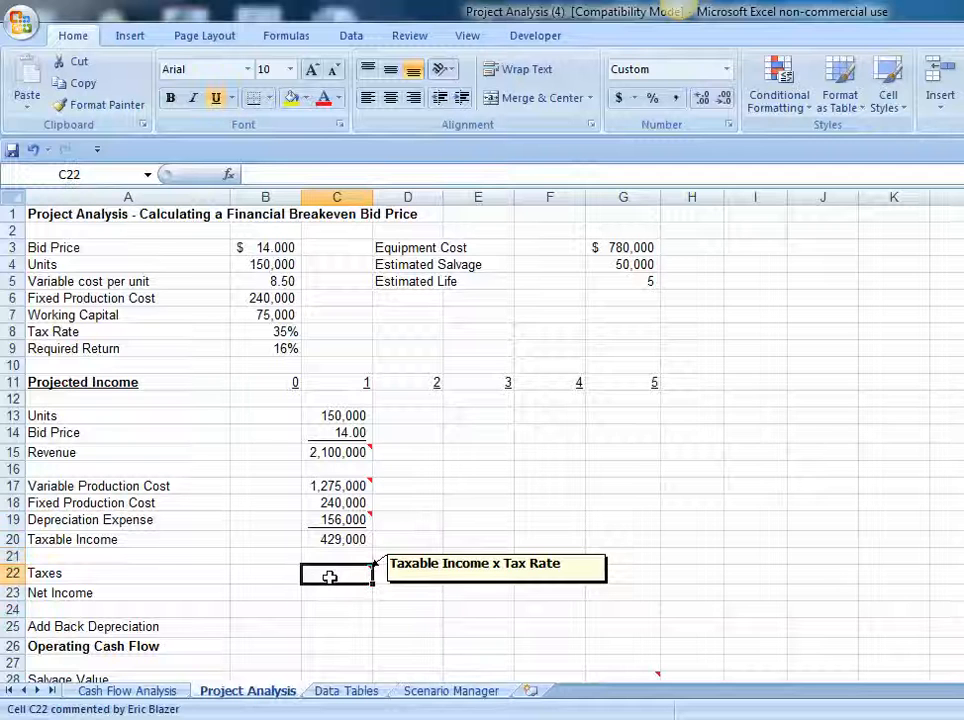
type("=")
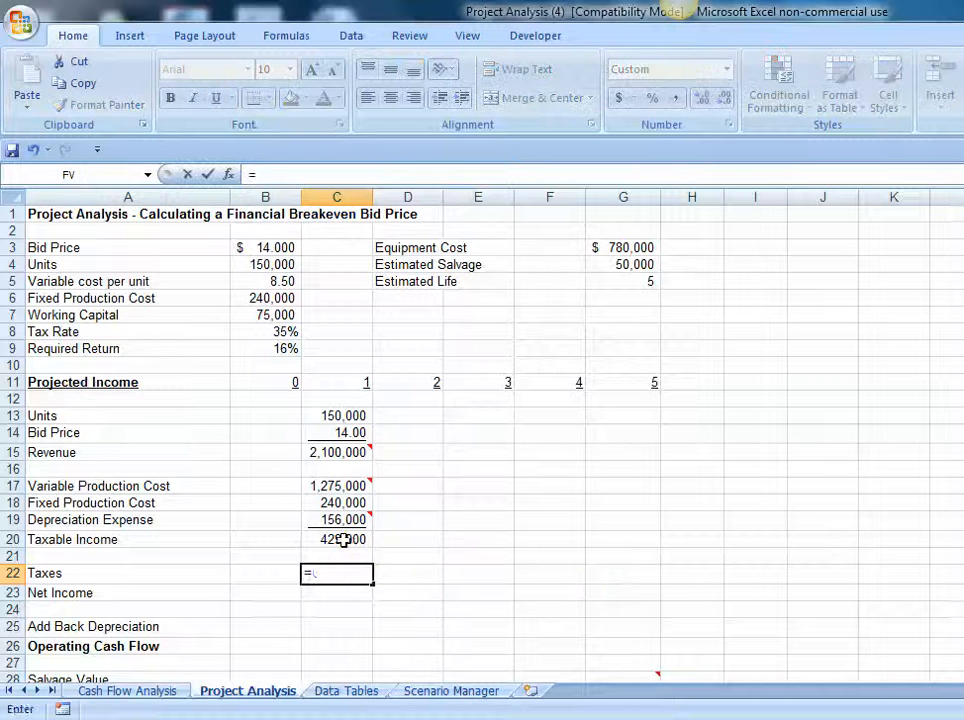
left_click(343, 539)
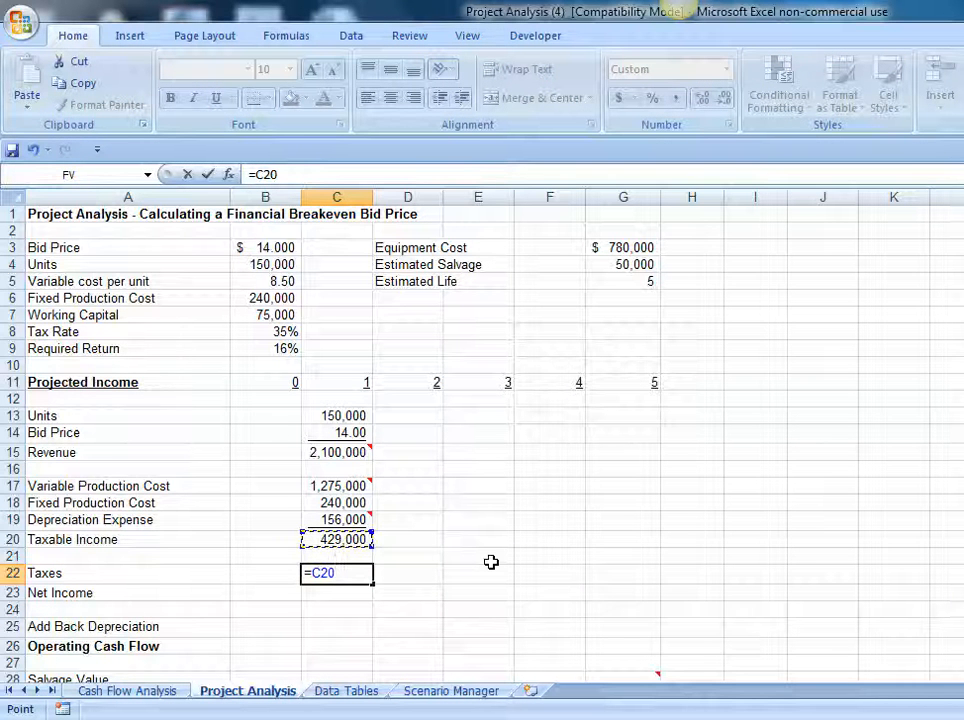
type("*")
left_click(293, 331)
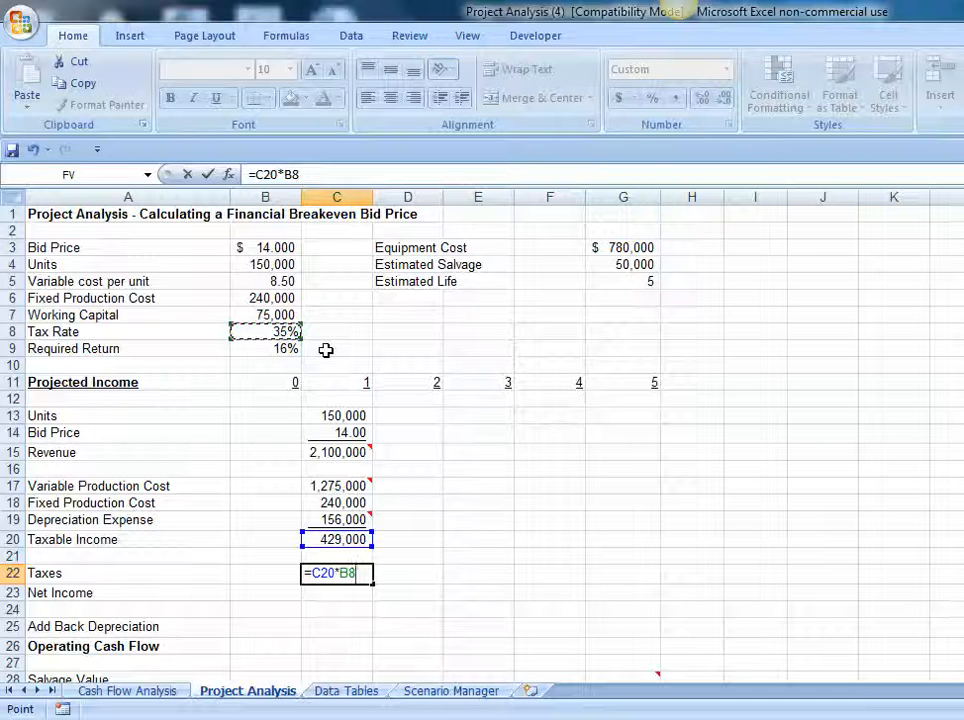
key("F4")
key("Return")
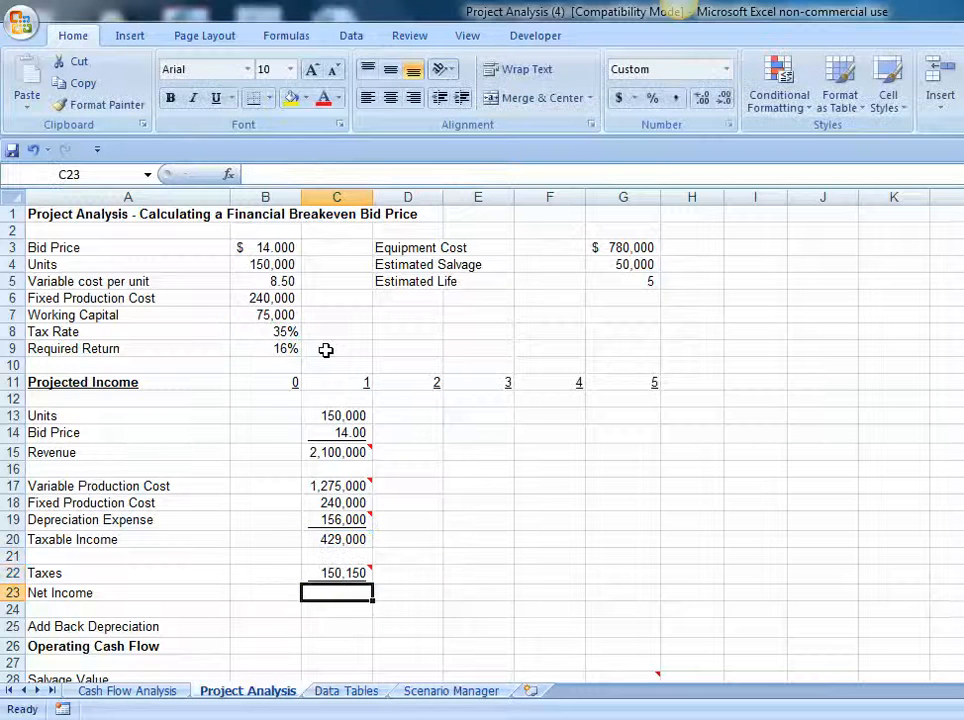
Step: Calculate year 1 Net Income in C23 as taxable income less taxes with =C20-C22
type("=")
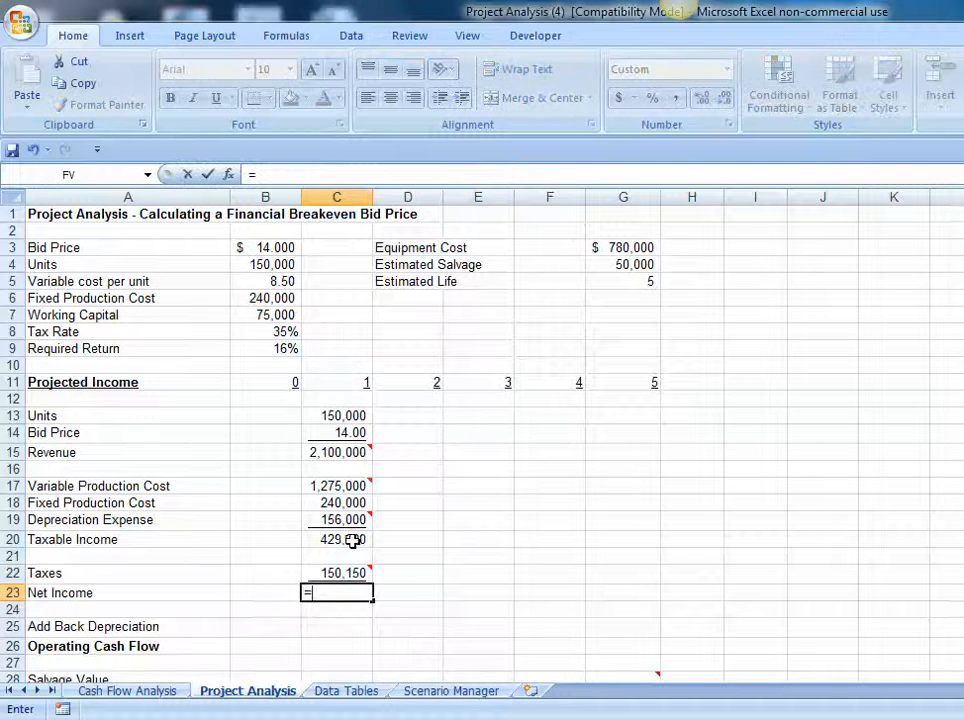
left_click(352, 540)
type("-")
left_click(341, 573)
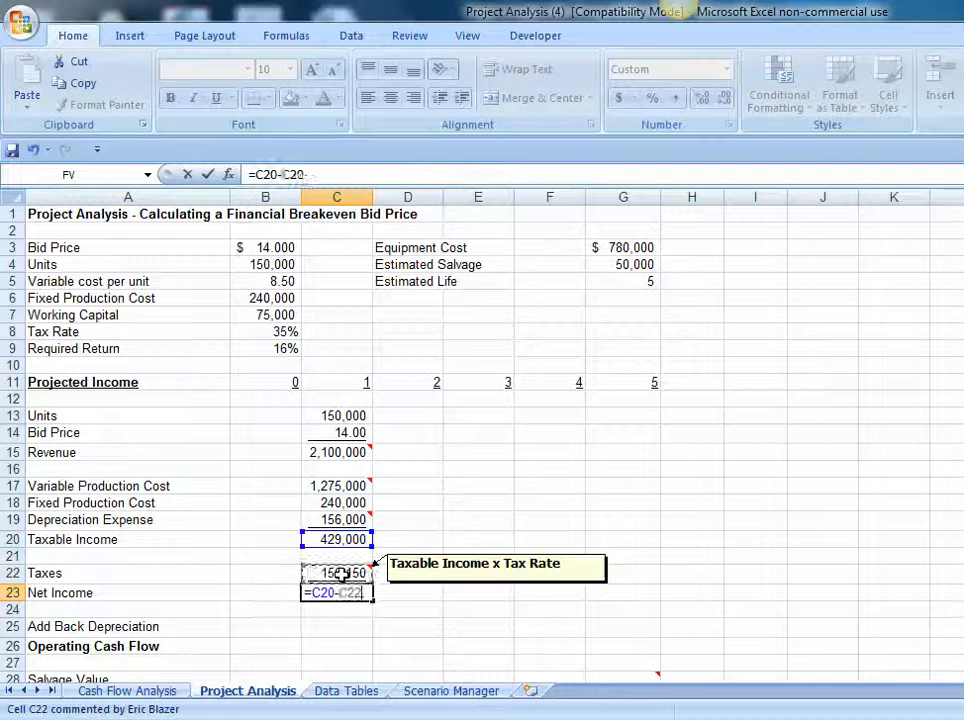
key("Return")
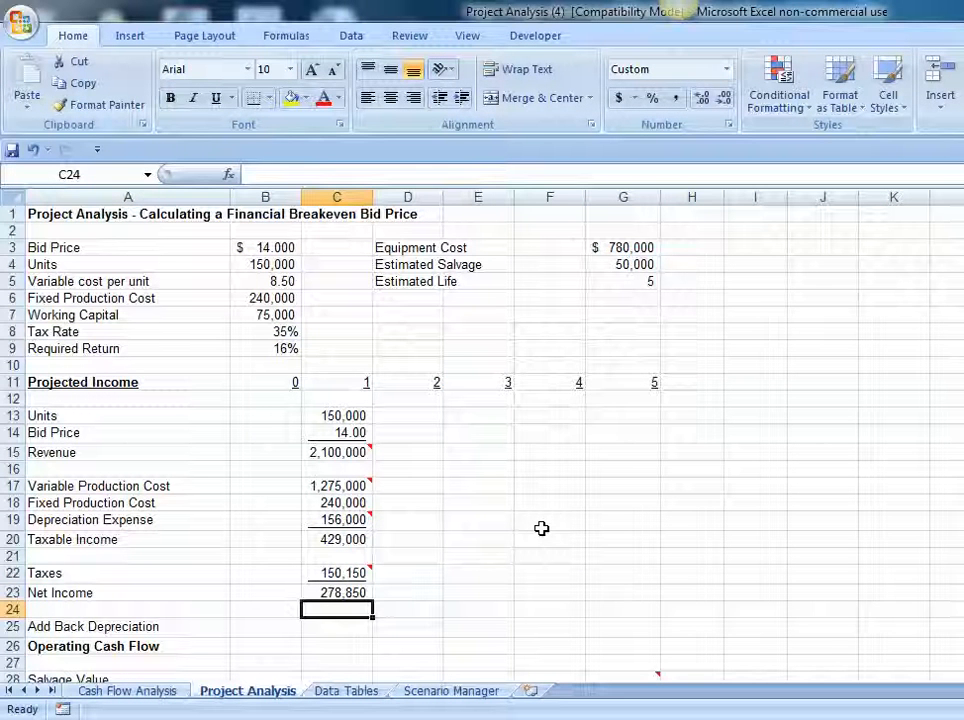
Step: Link the year 1 Add Back Depreciation in C25 to the depreciation expense with =C19
left_click(340, 643)
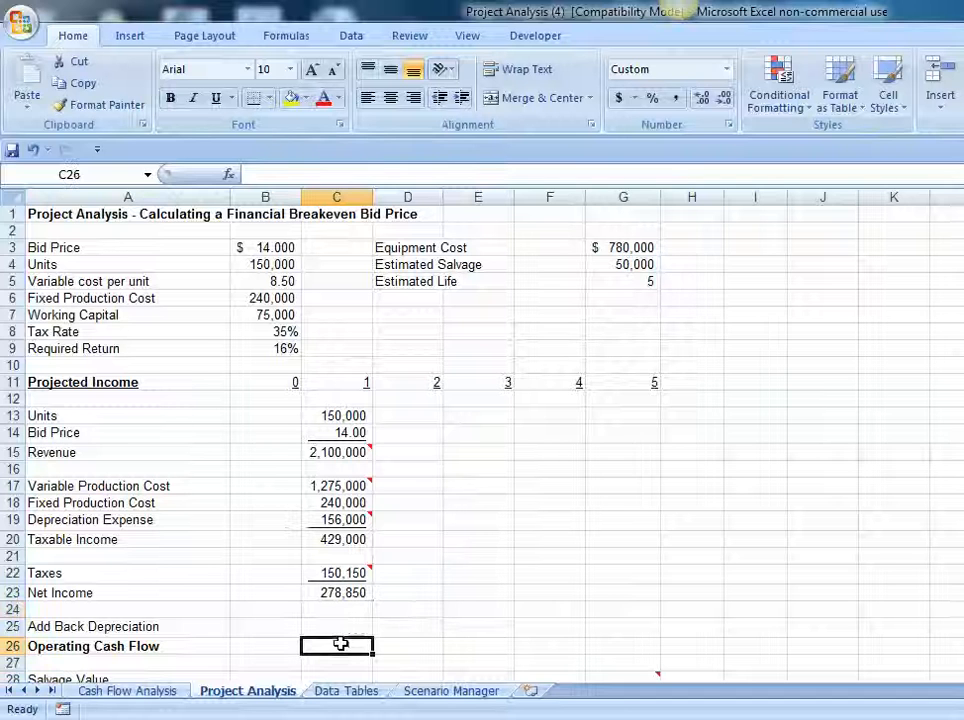
left_click(352, 627)
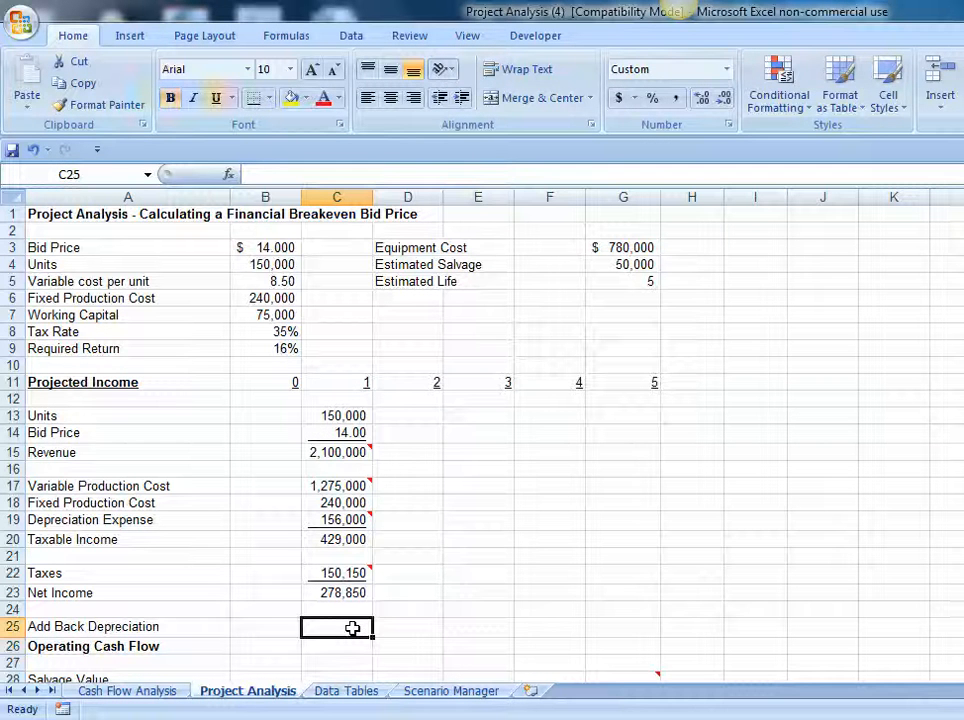
type("=")
left_click(355, 517)
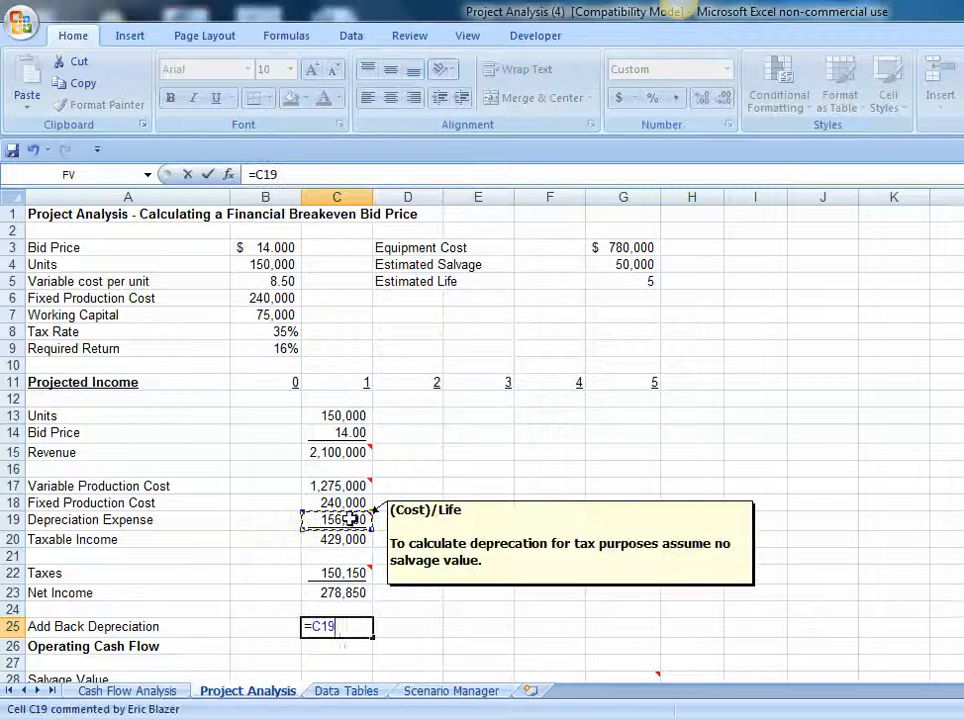
key("Return")
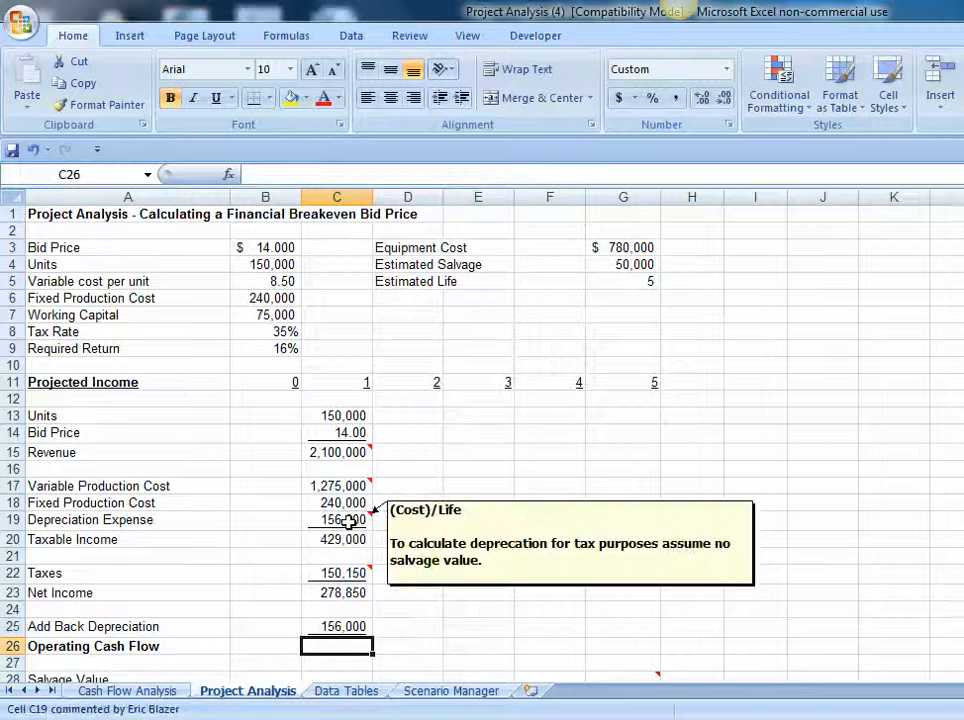
Step: Calculate year 1 Operating Cash Flow in C26 with =C23+C25, and fill the year 1 formulas C13:C26 across to year 5 in column G
type("=")
left_click(336, 592)
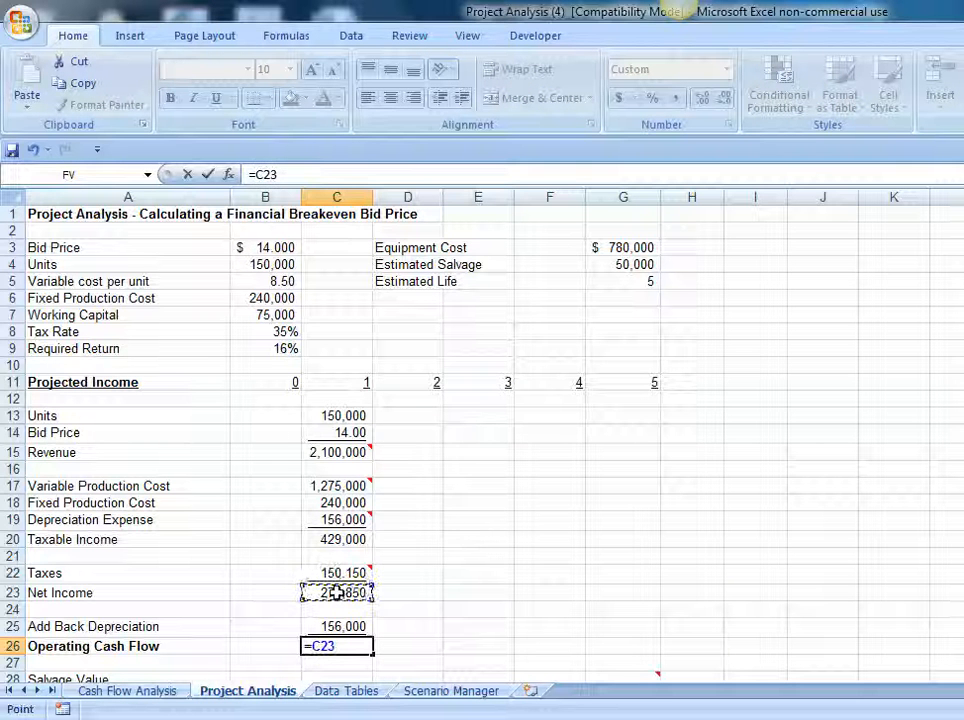
type("+")
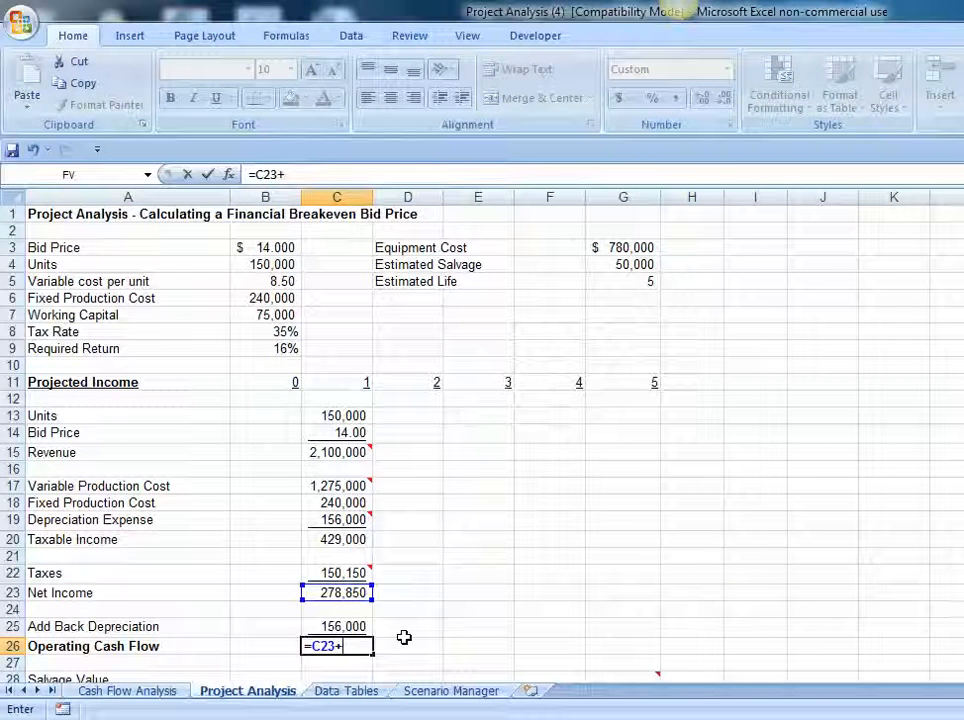
left_click(360, 626)
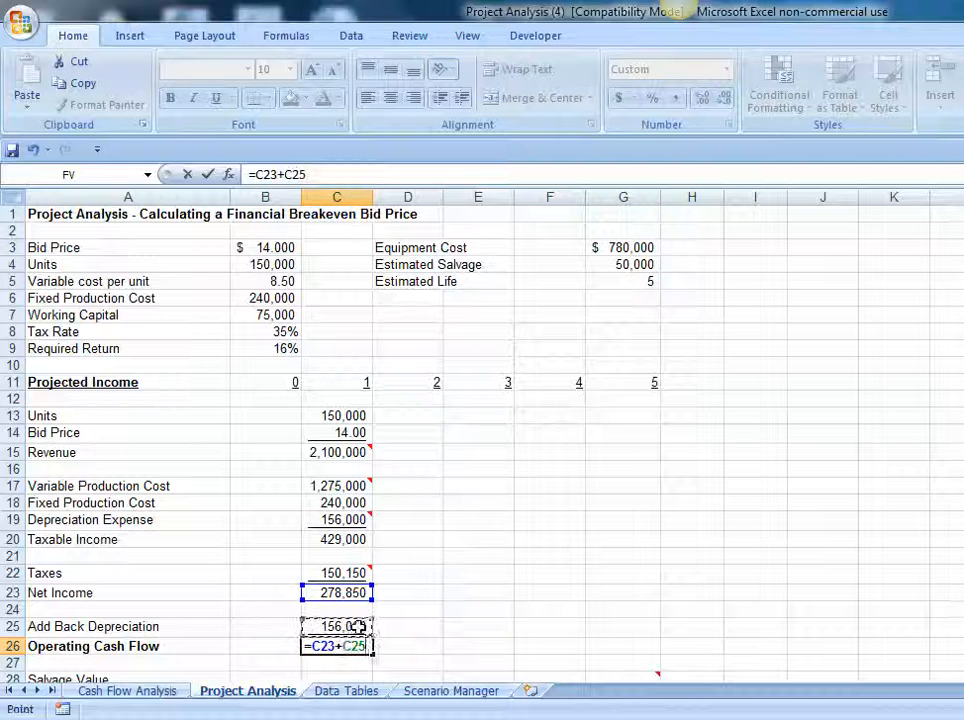
key("Return")
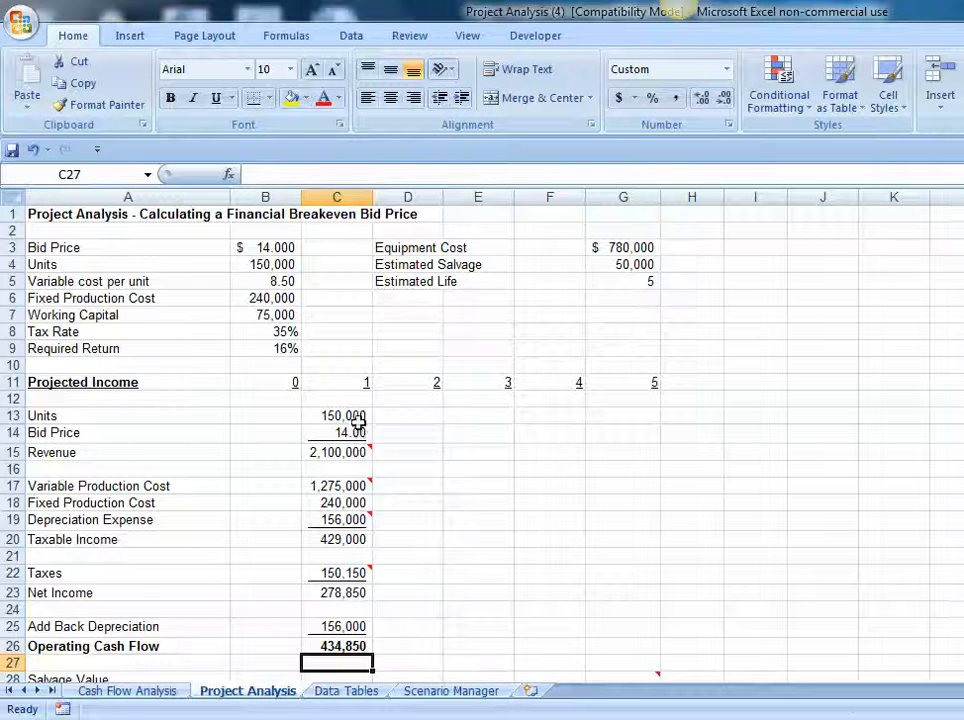
left_click_drag(350, 412, 661, 660)
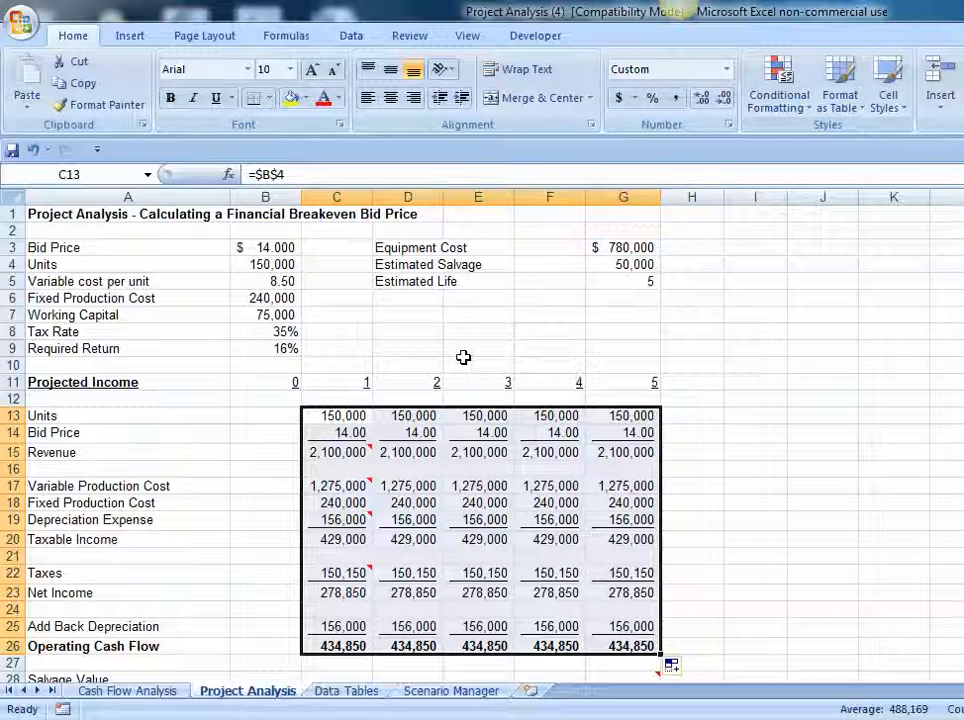
Step: Link the year 5 Salvage Value in G28 to the estimated salvage assumption with =G4
scroll(678, 376, "down", 2)
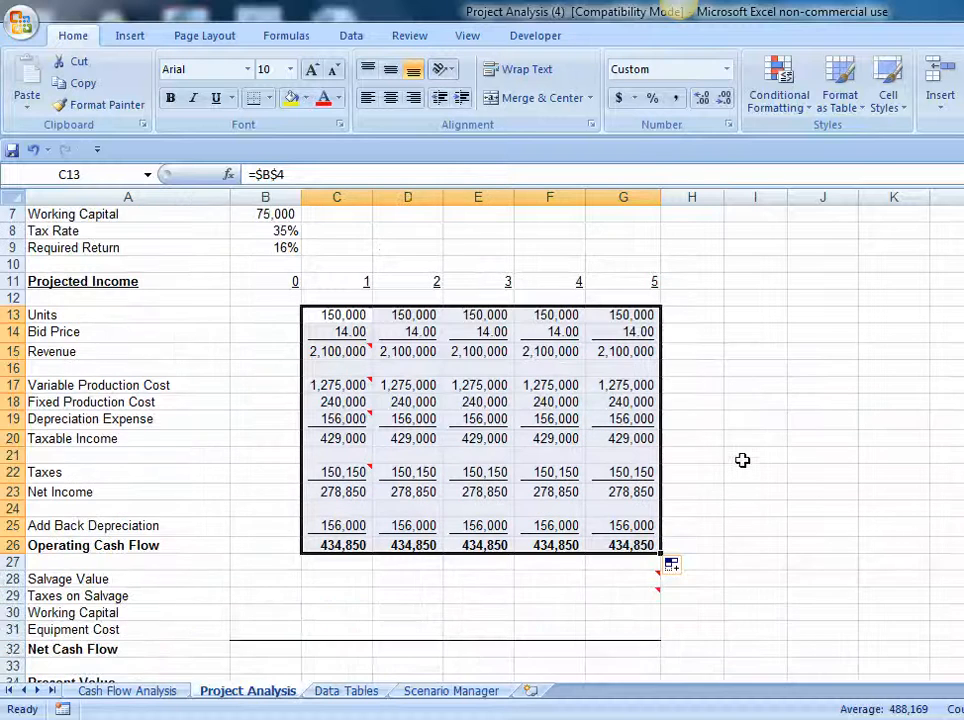
left_click(619, 578)
type("=")
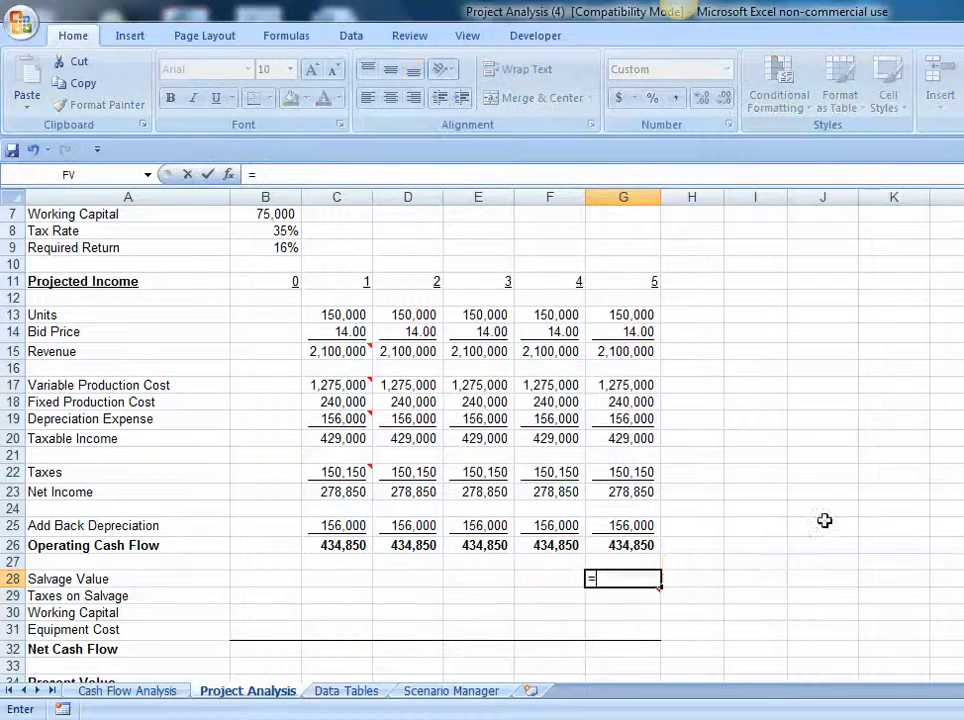
scroll(824, 520, "up", 2)
left_click(632, 265)
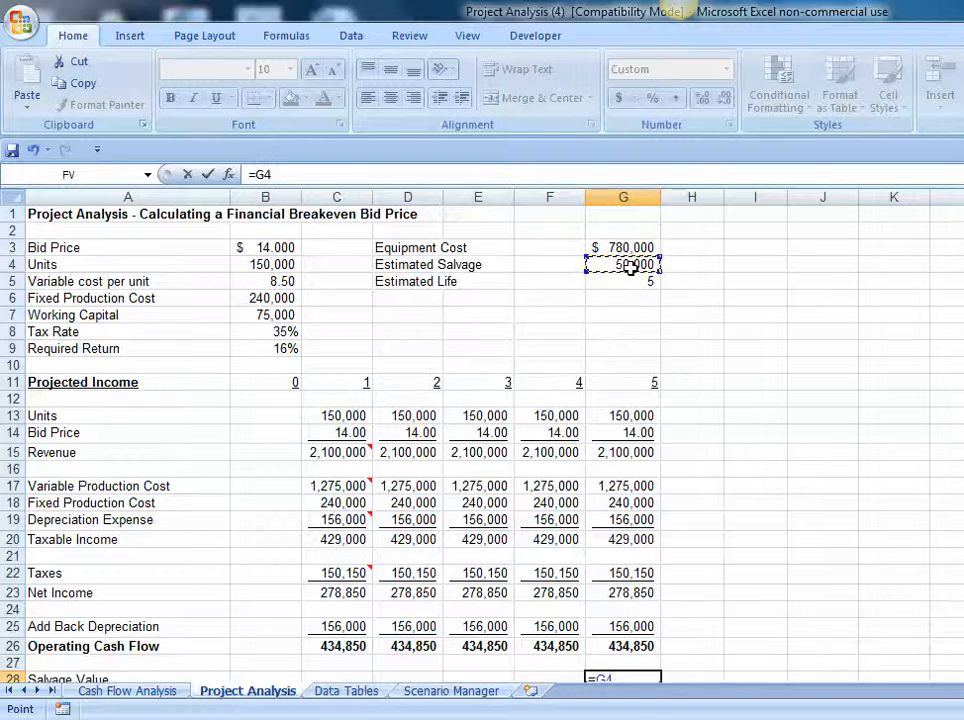
key("Return")
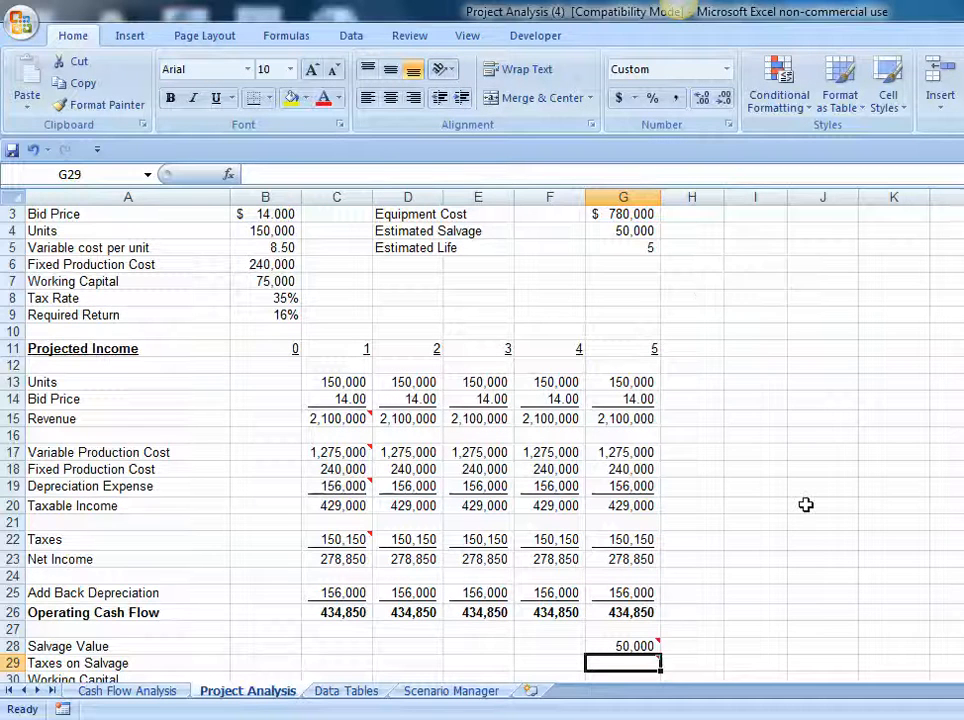
Step: Enter the taxable gain on salvage in G29 as selling price less net book value with =G28-(G3-SUM(C19:G19))
scroll(745, 562, "down", 1)
mouse_move(617, 622)
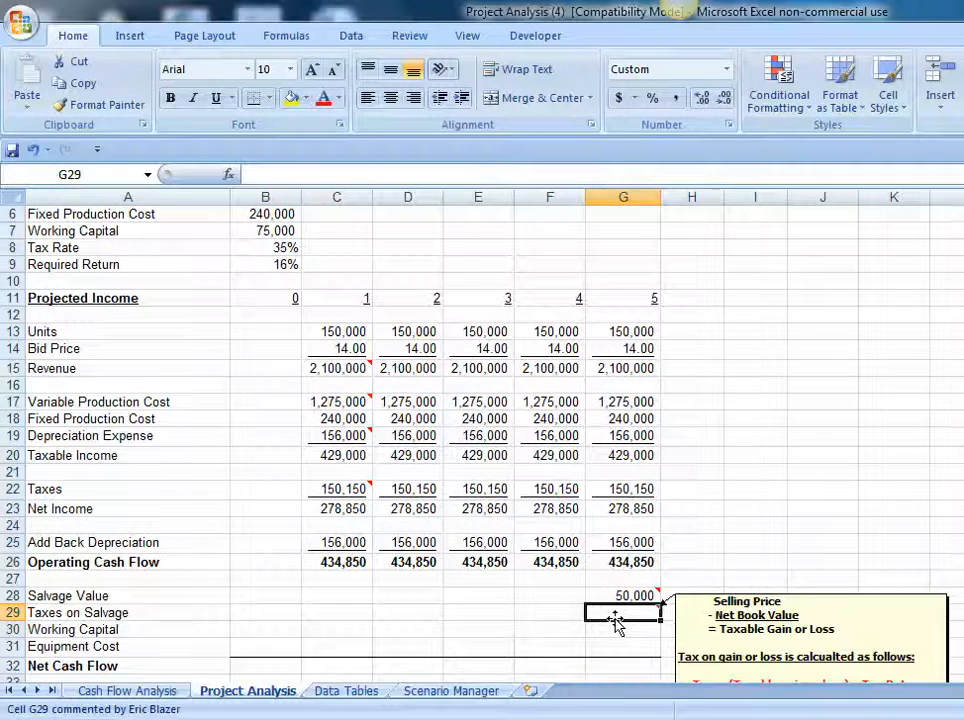
scroll(614, 612, "down", 1)
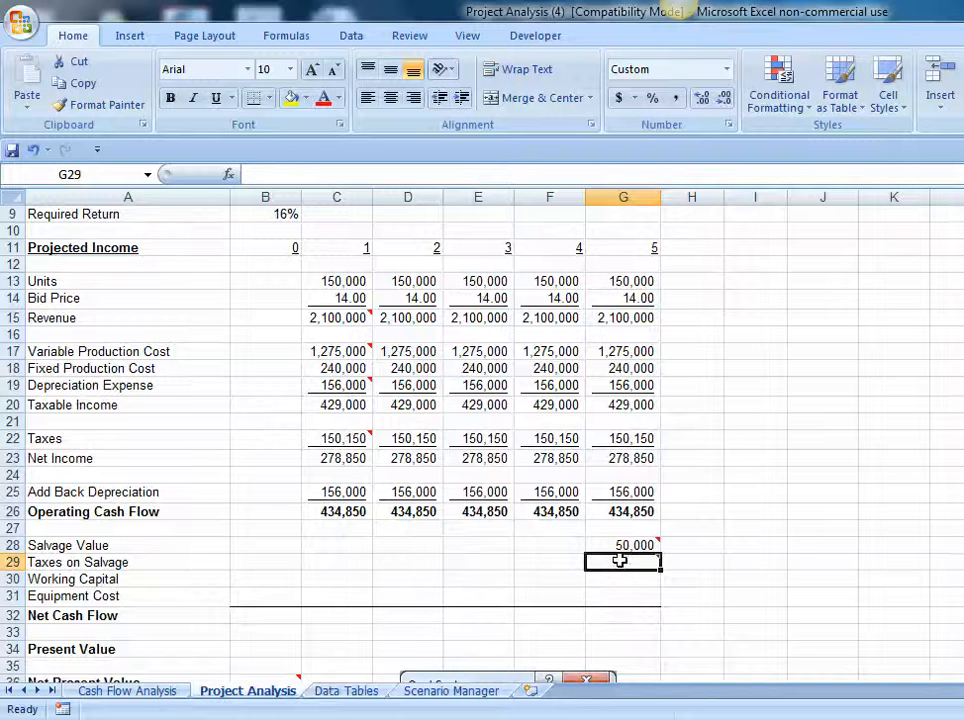
mouse_move(619, 562)
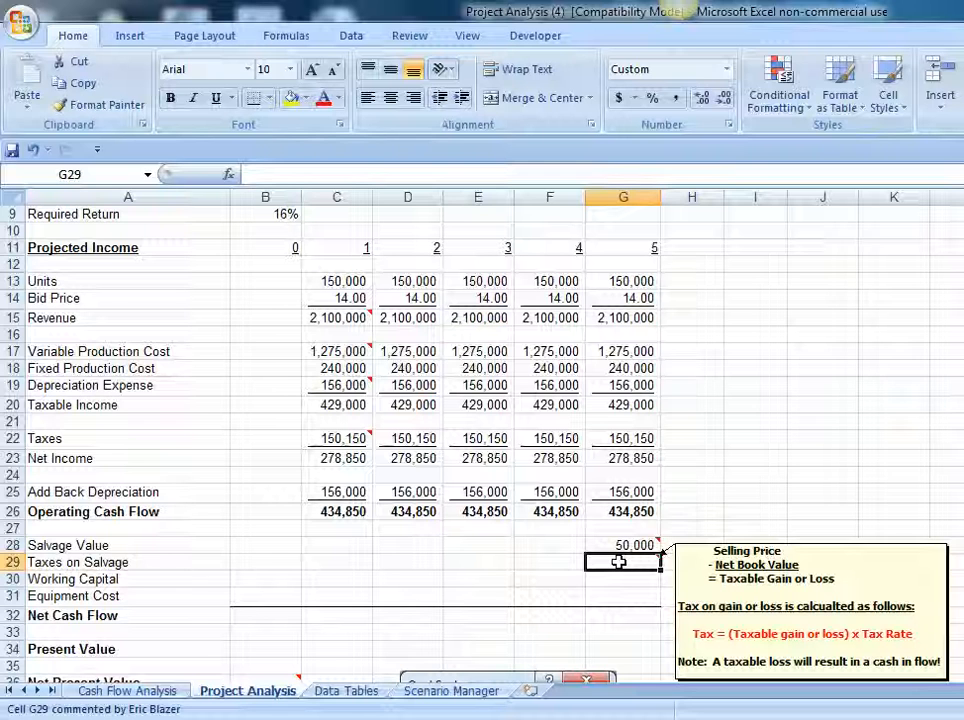
type("=")
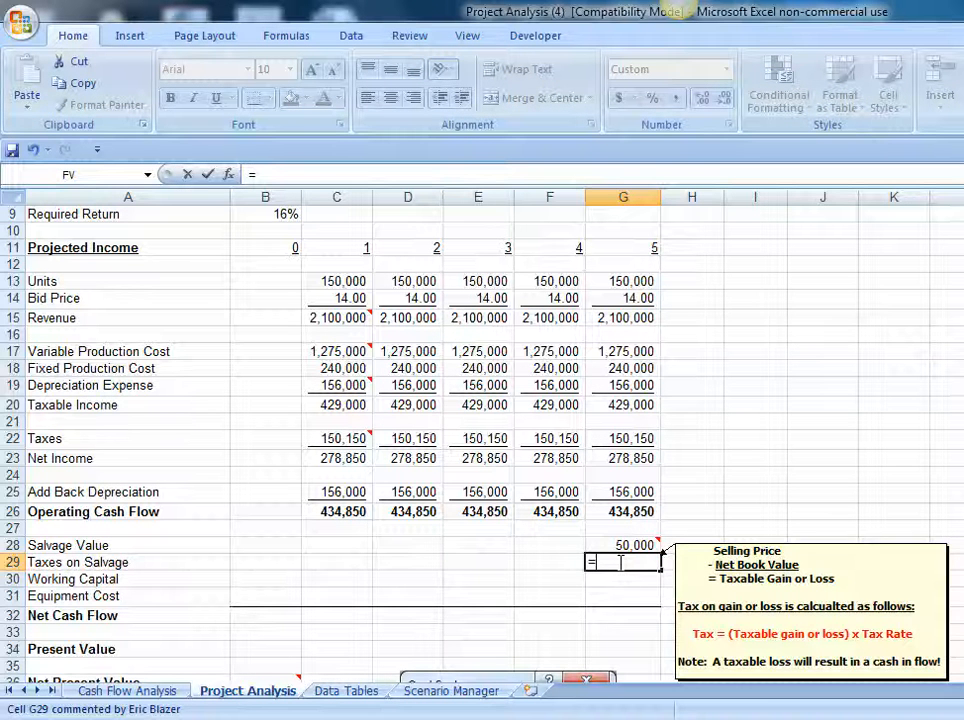
left_click(614, 543)
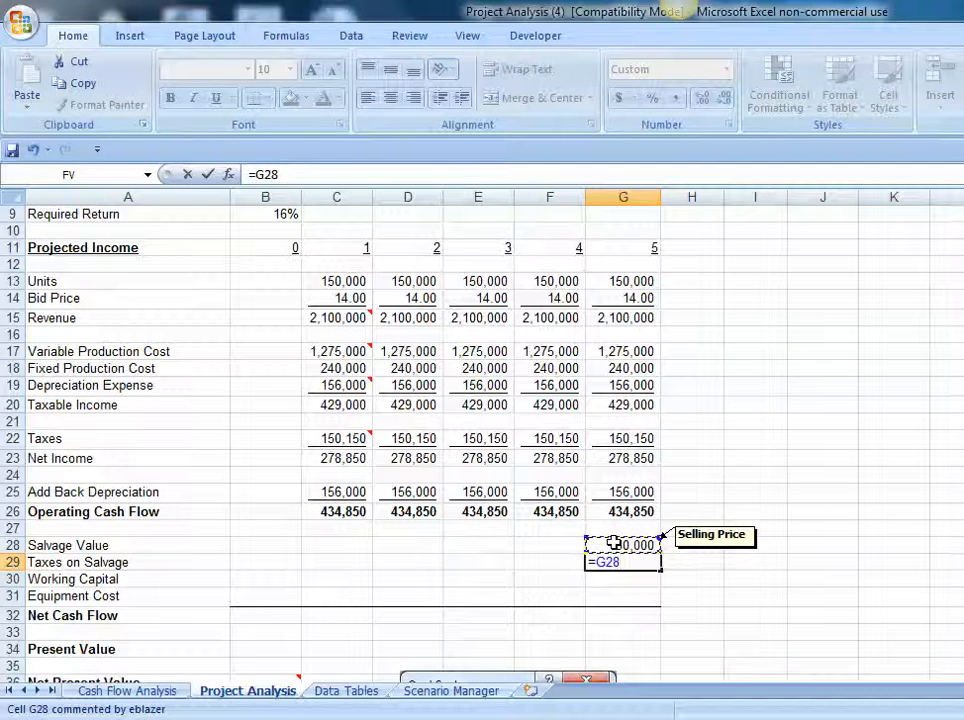
type("-")
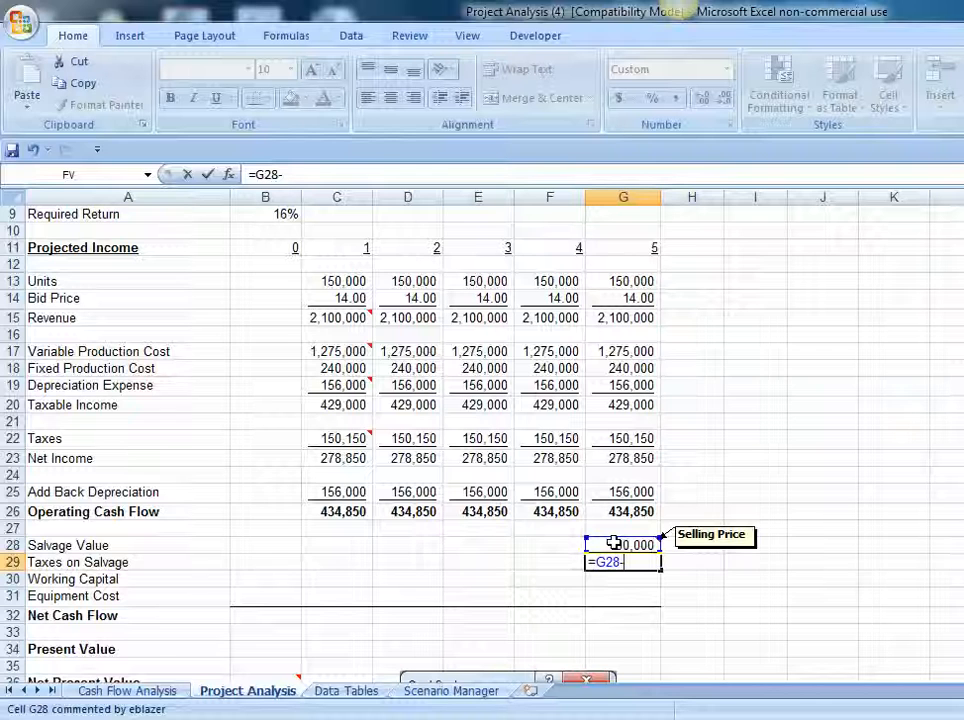
type("(")
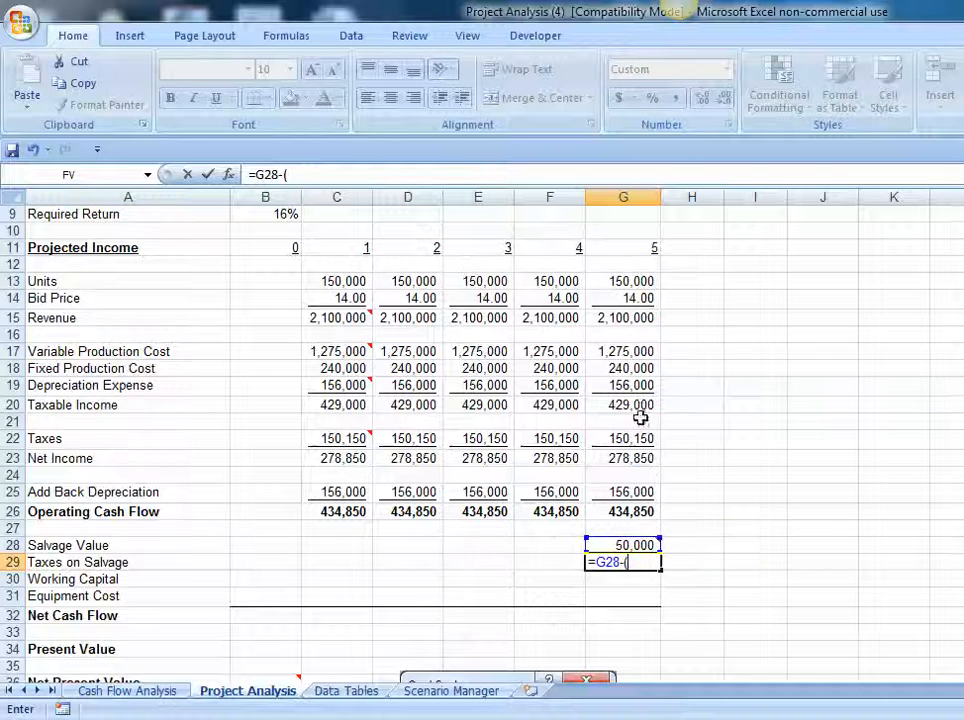
scroll(624, 421, "up", 3)
left_click(637, 247)
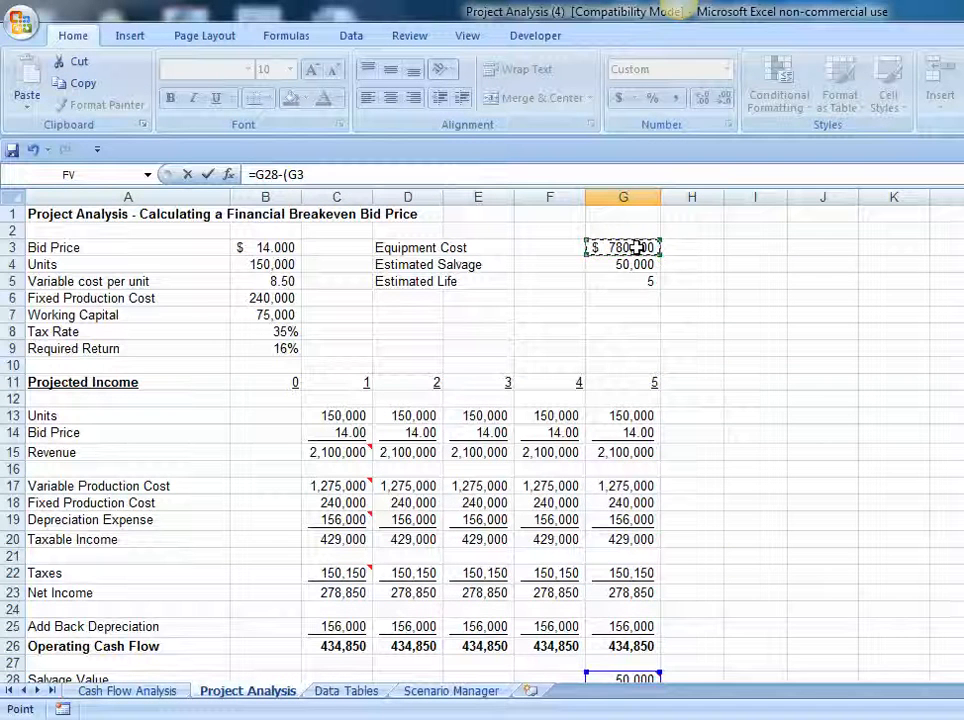
type("-")
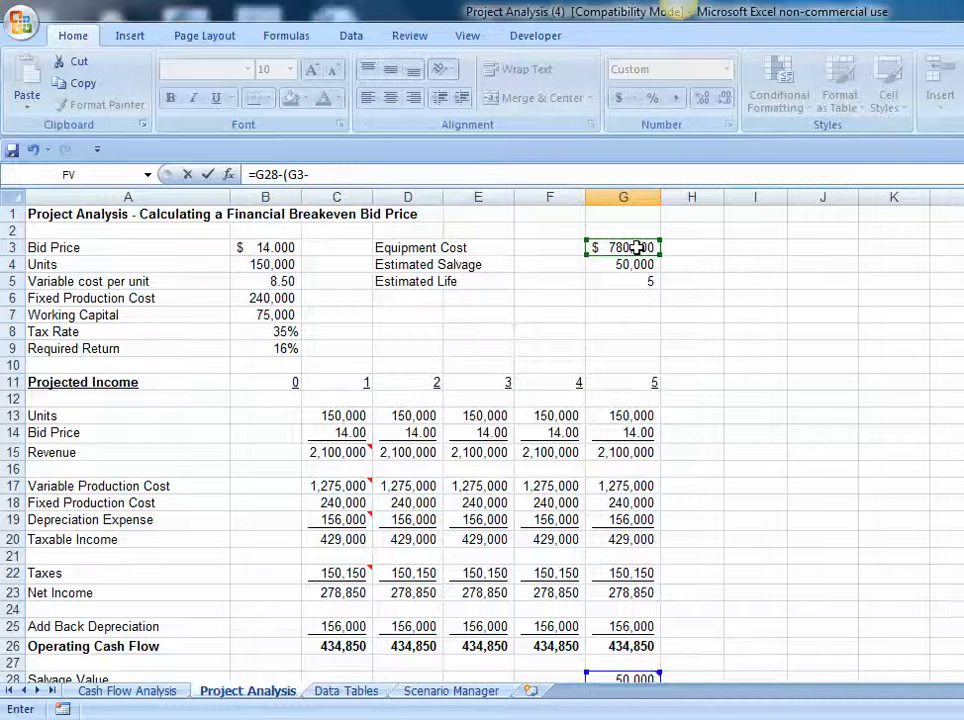
type("sum")
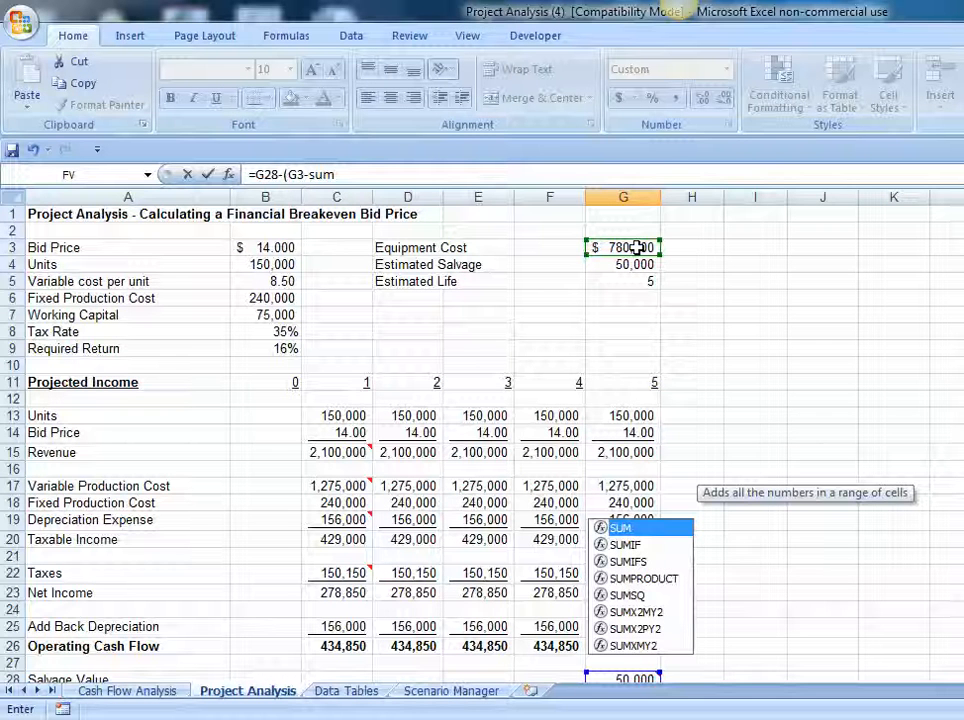
type("(")
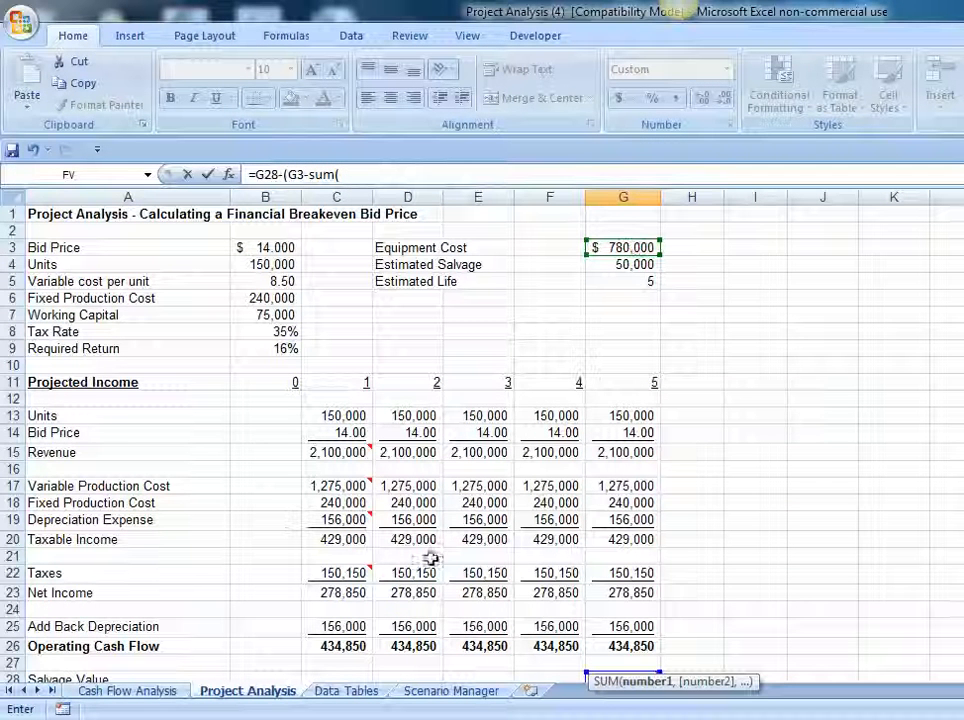
left_click(341, 519)
left_click_drag(341, 519, 634, 524)
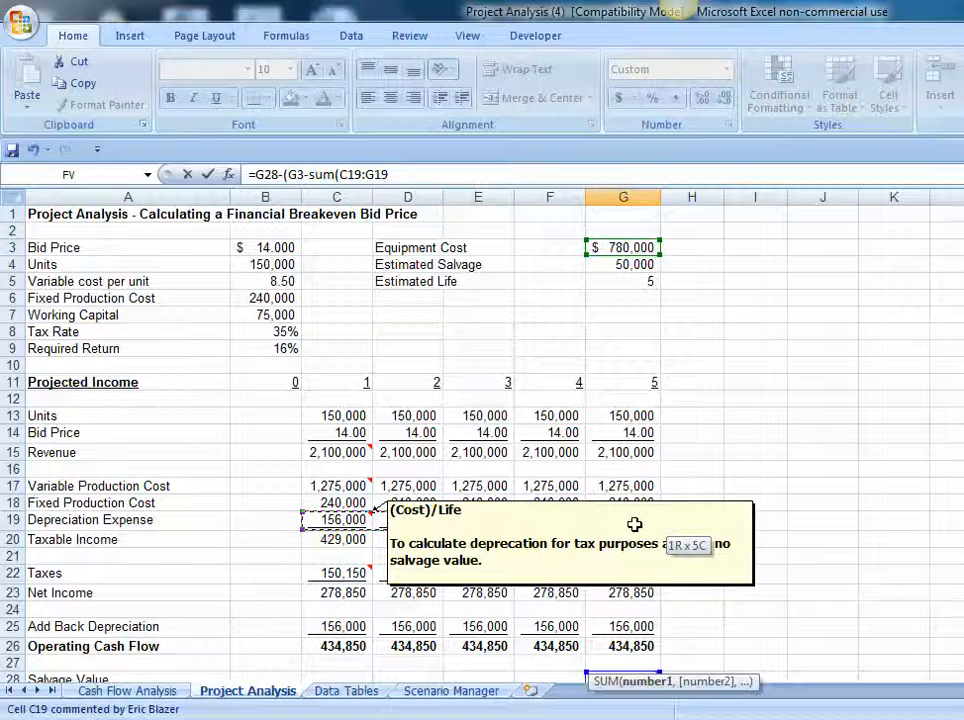
left_click_drag(634, 524, 641, 519)
type("))")
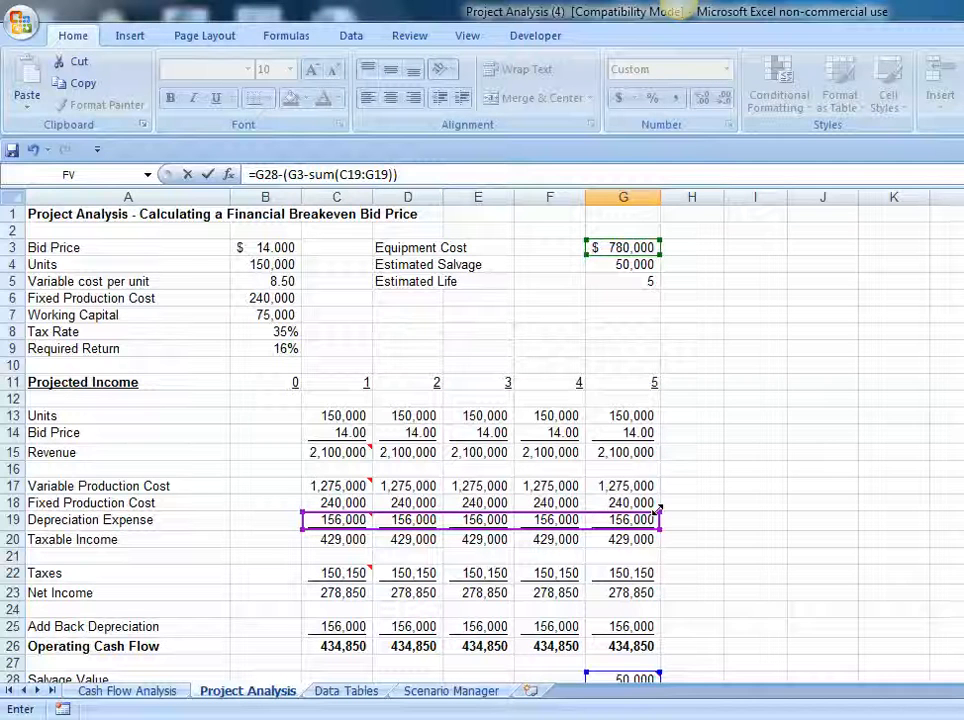
key("Return")
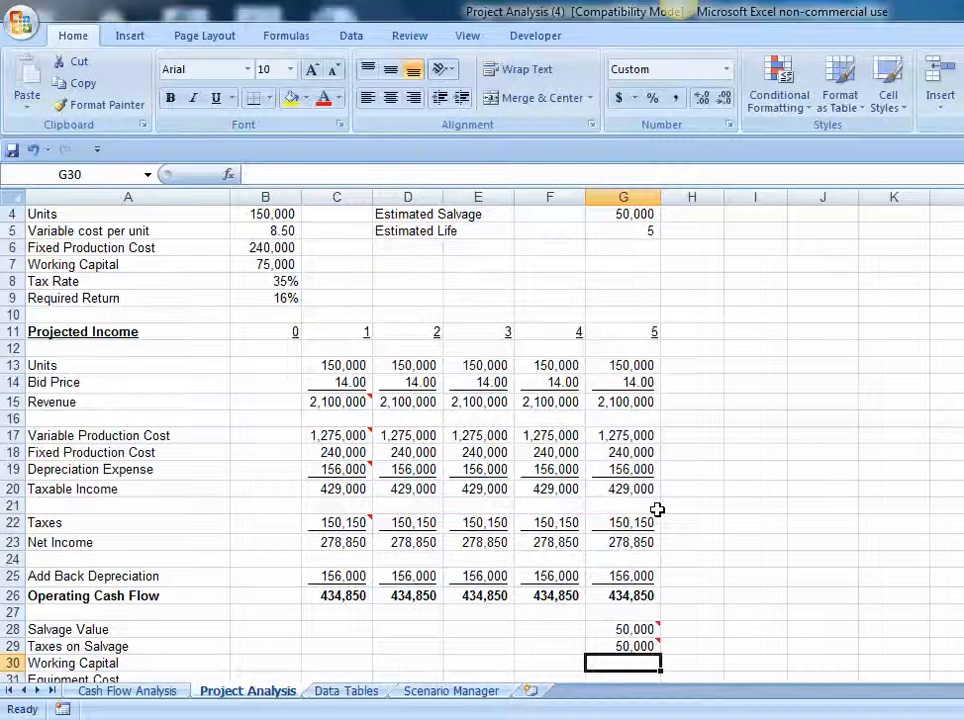
Step: Multiply the taxable gain in G29 by the tax rate, making the formula =(G28-(G3-SUM(C19:G19)))*B8
left_click(623, 648)
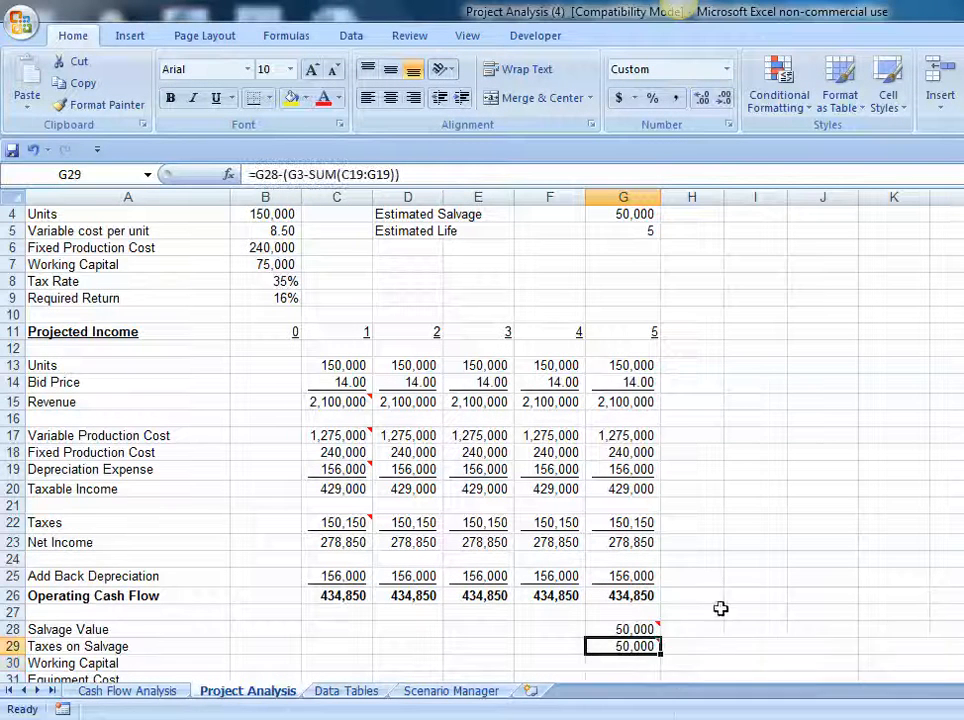
left_click(258, 174)
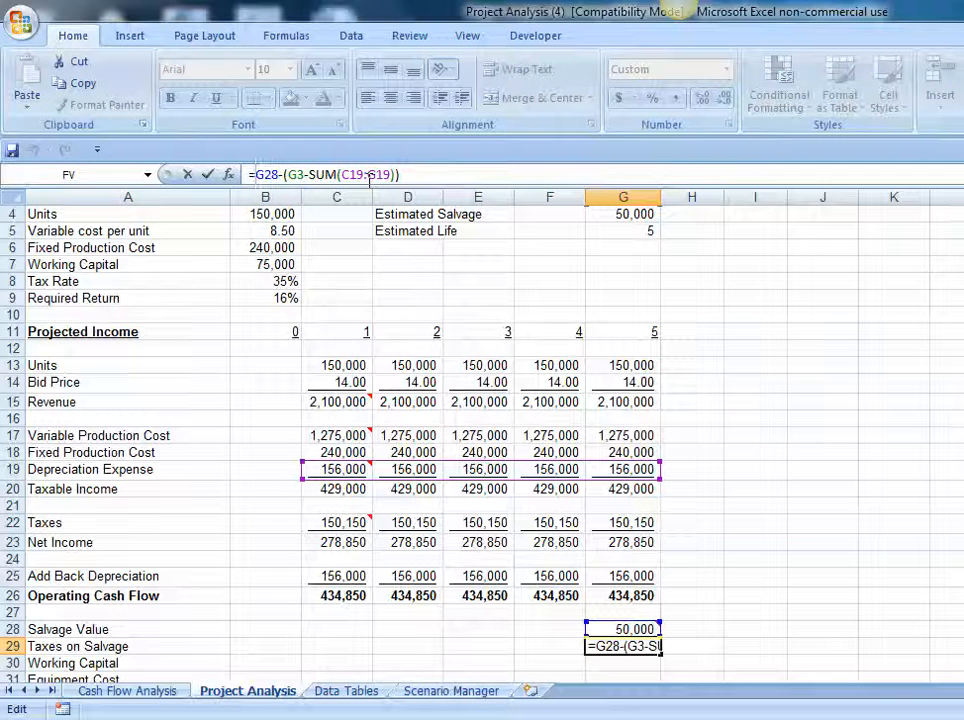
type("(")
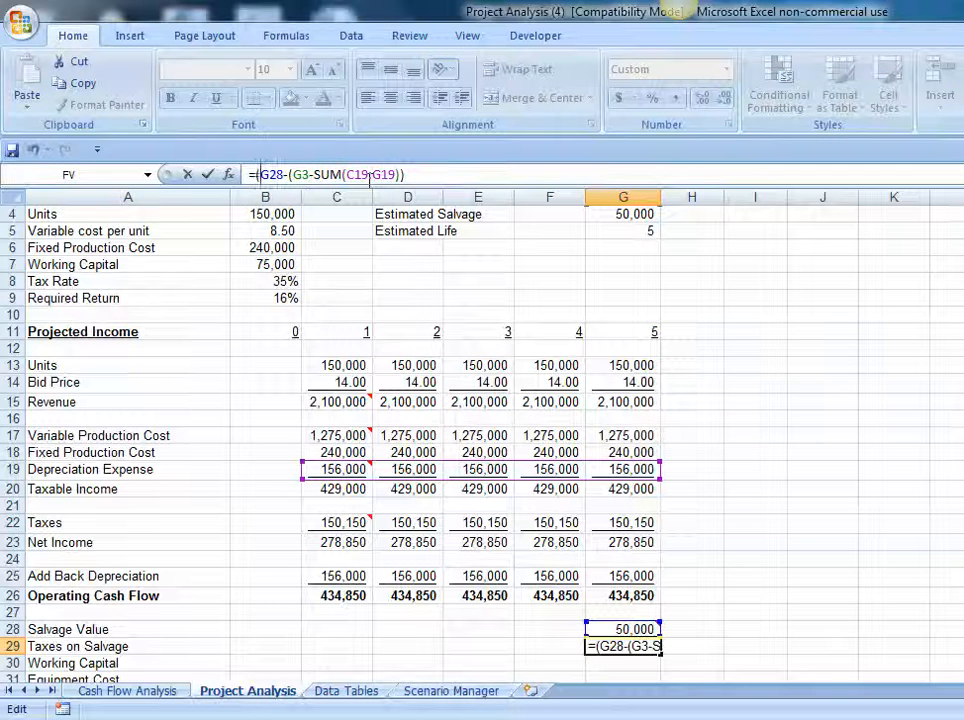
left_click(441, 174)
type(")")
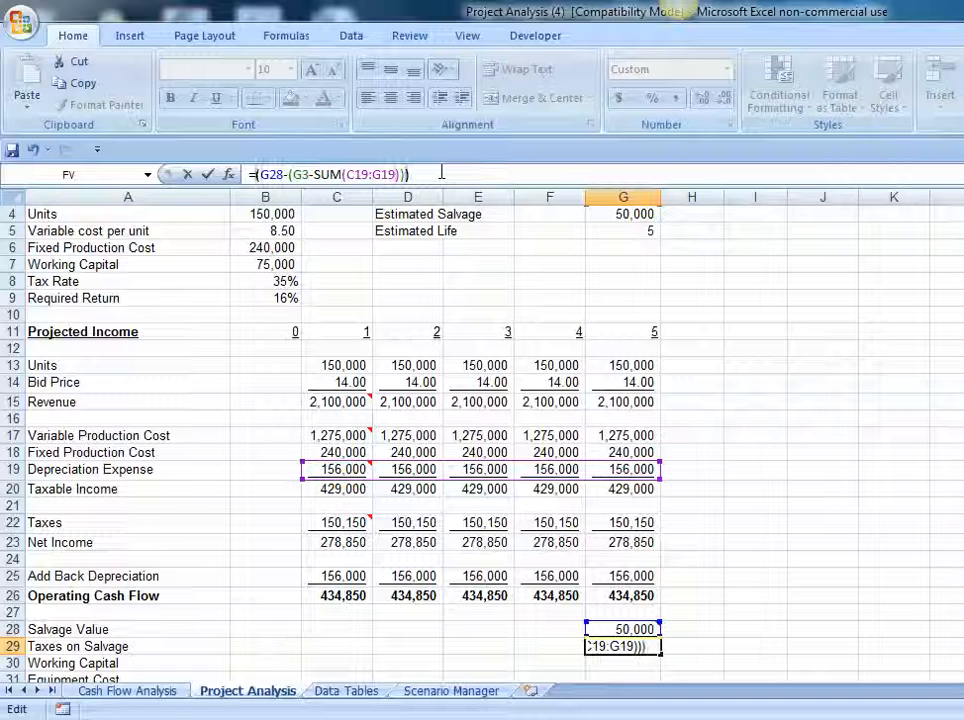
type("*")
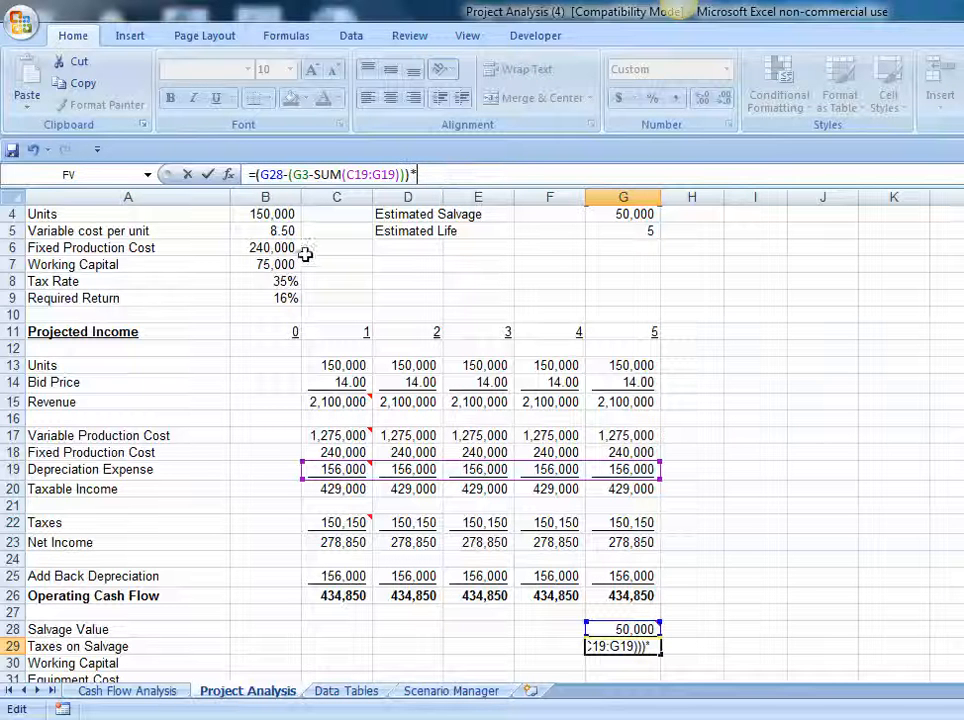
left_click(287, 282)
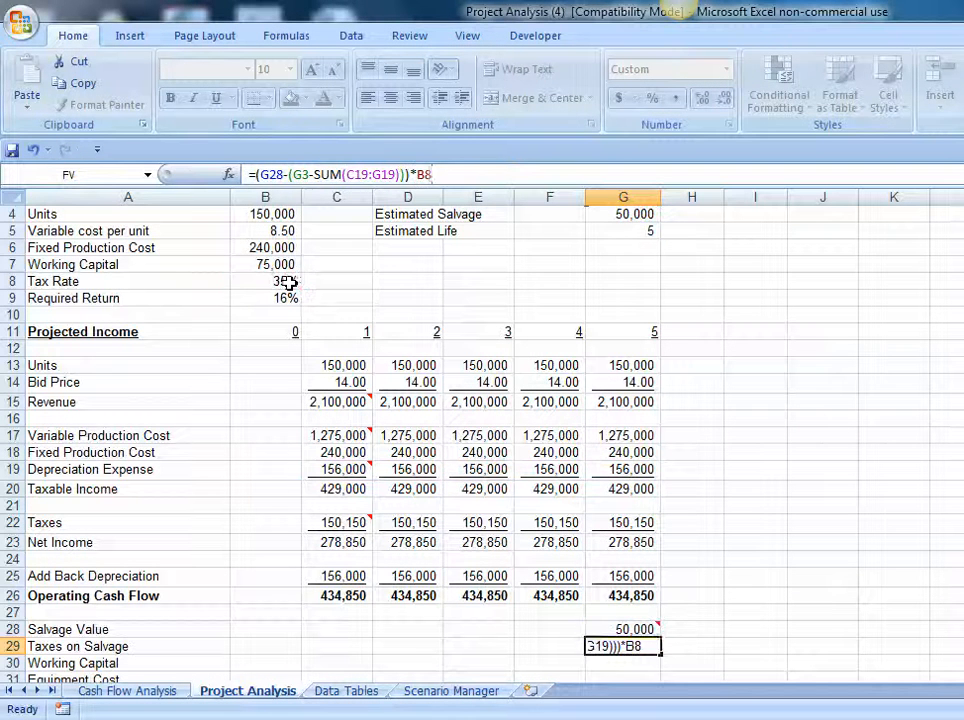
key("Return")
Step: Set the Estimated Life in G5 to 7 to test the taxes on salvage, and restore it to 5
left_click(619, 231)
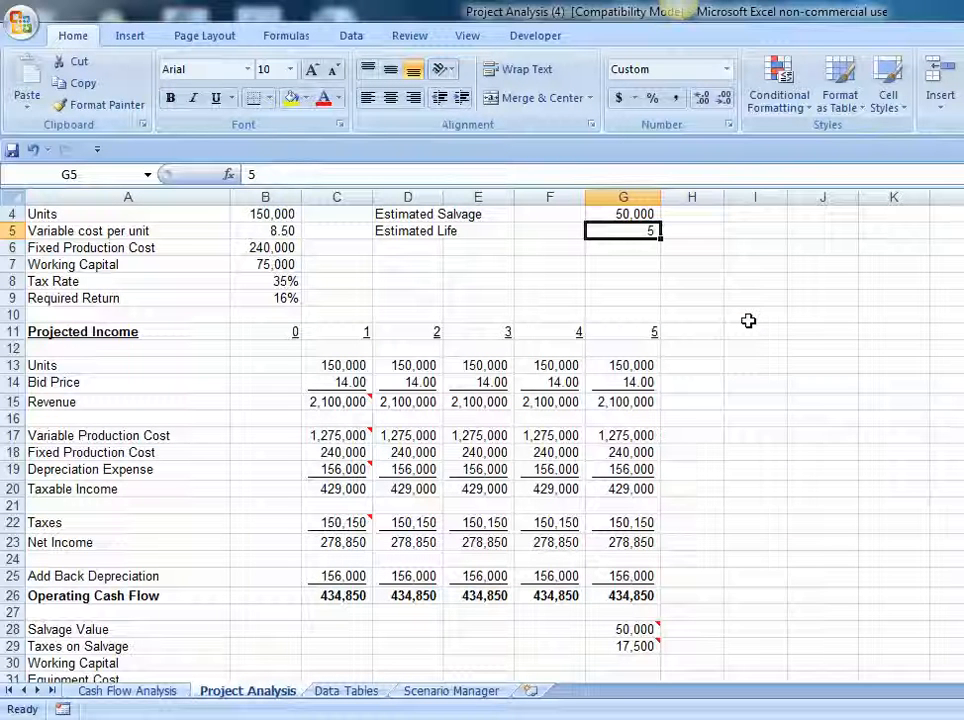
type("7")
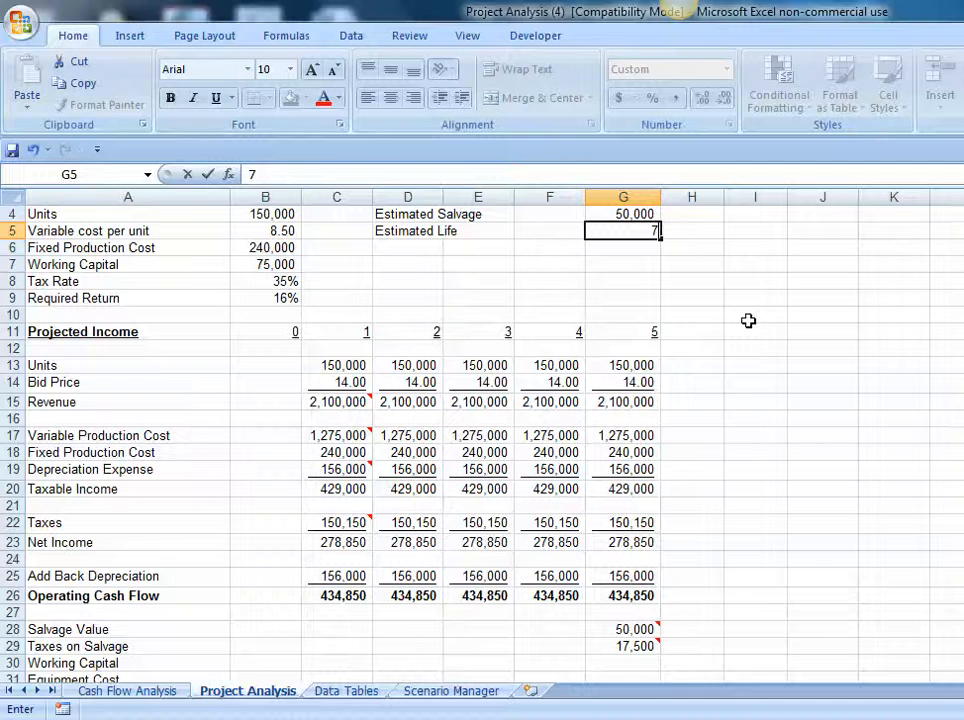
key("Return")
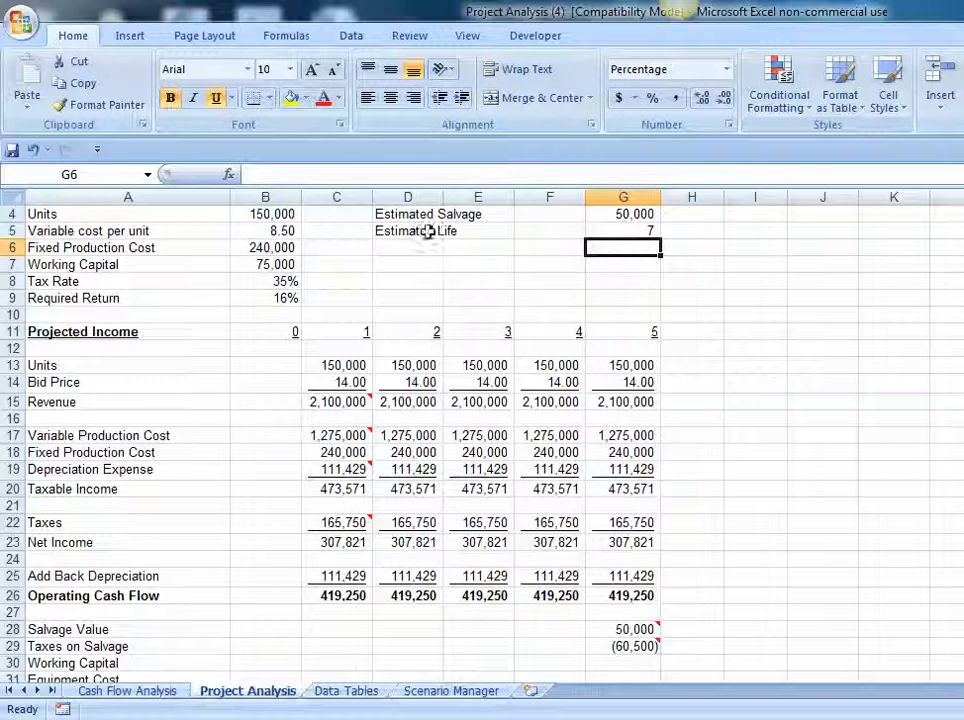
left_click(598, 231)
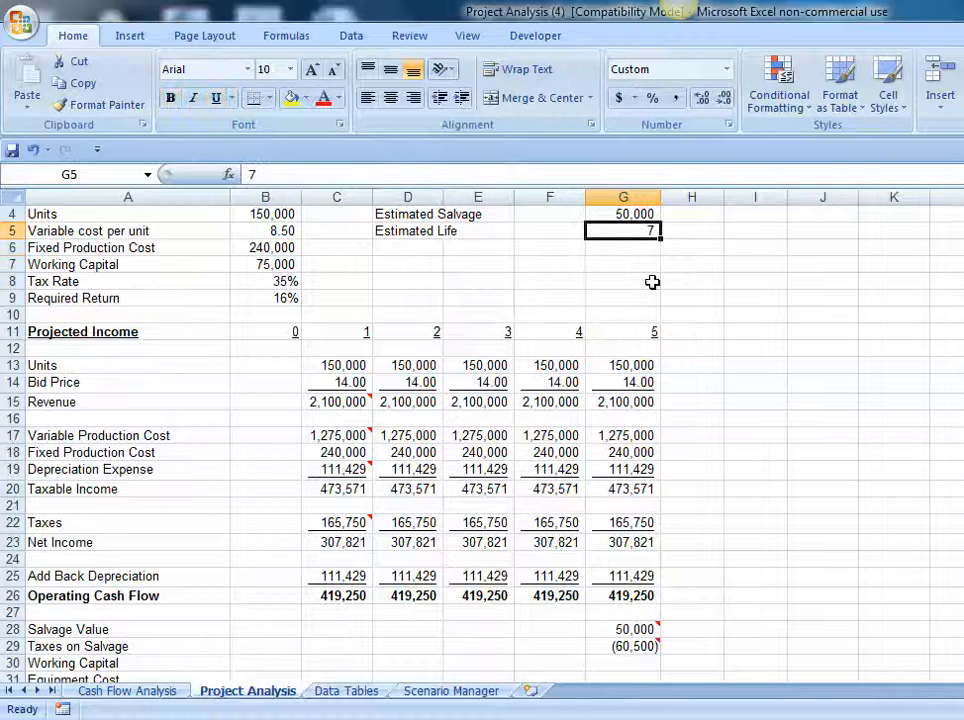
type("5")
left_click(766, 436)
Step: Make the Taxes on Salvage in G29 a cash outflow by negating the formula as =-(G28-(G3-SUM(C19:G19)))*B8
left_click(655, 646)
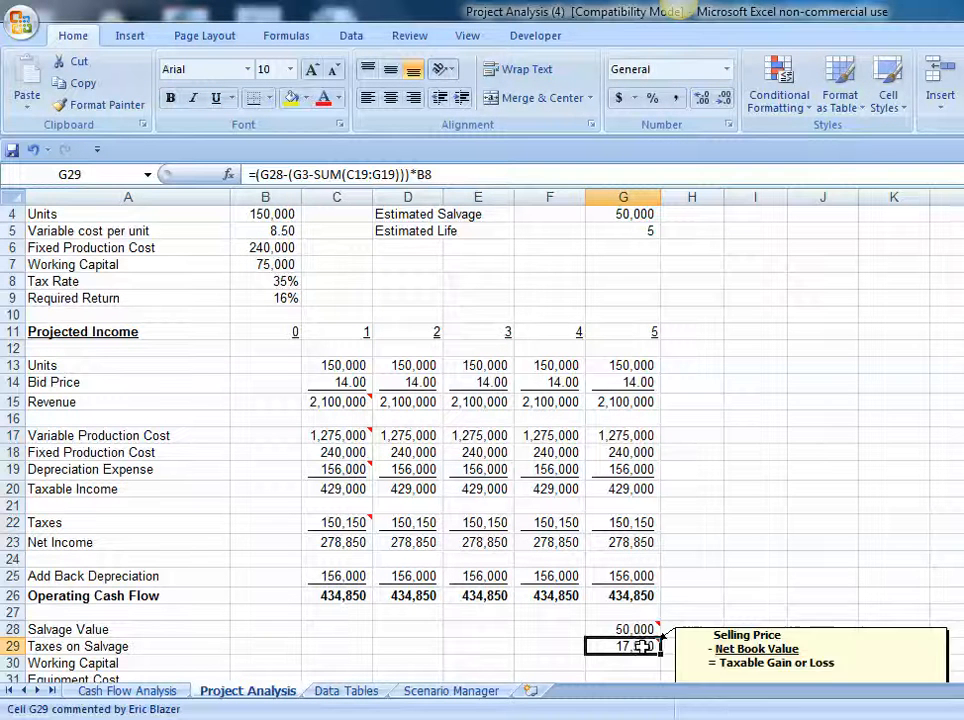
left_click(254, 172)
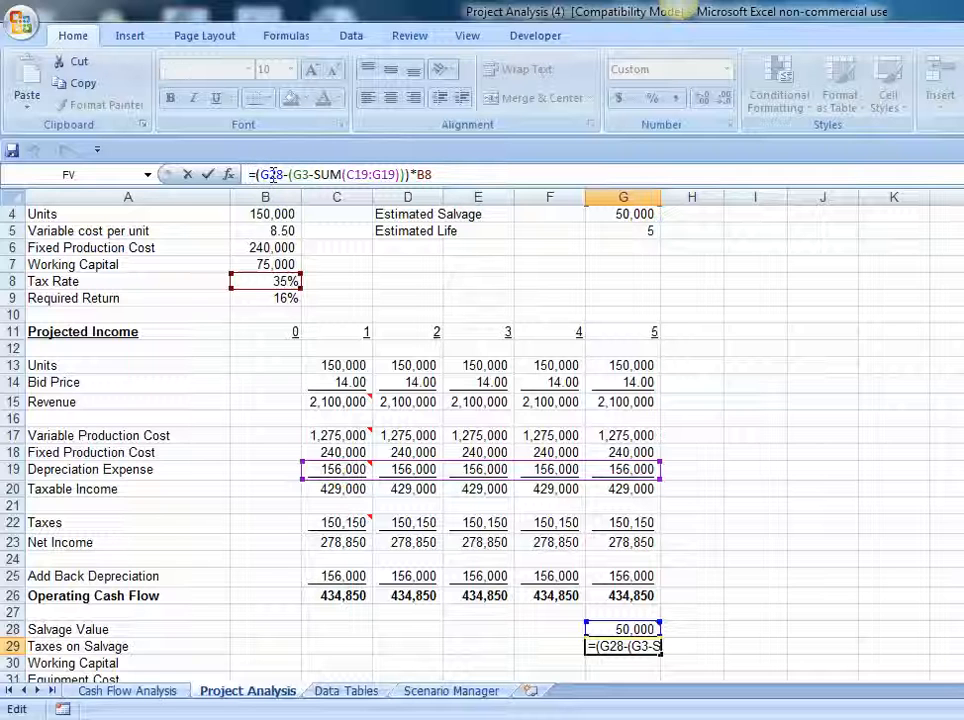
type("-")
key("Return")
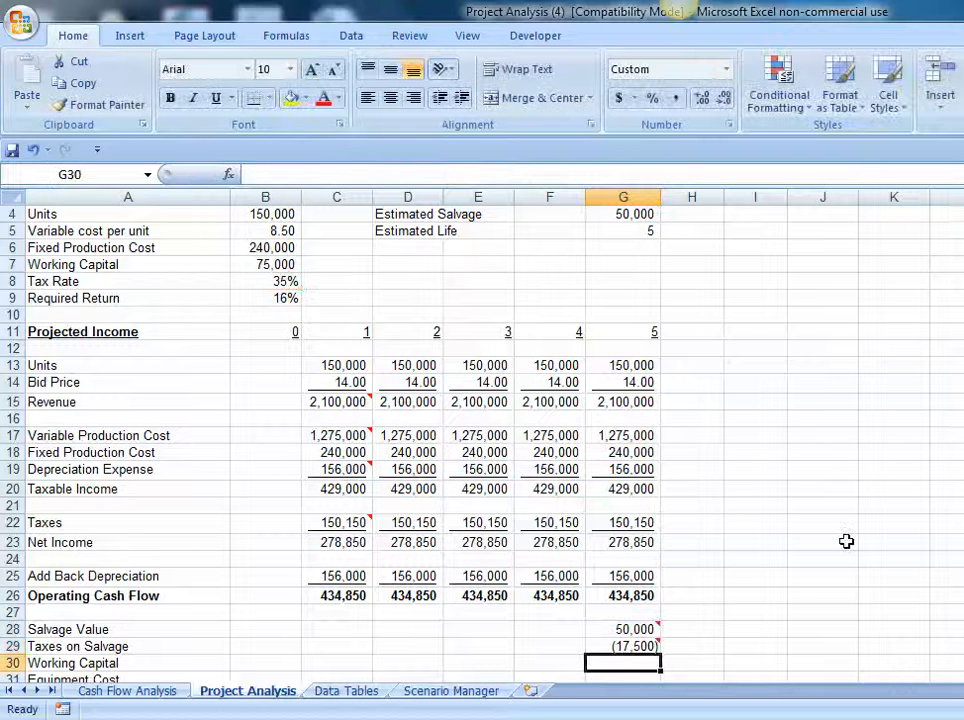
Step: Enter the year 0 Working Capital outflow in B30 as the negative of the working capital assumption with =-B7
left_click(260, 661)
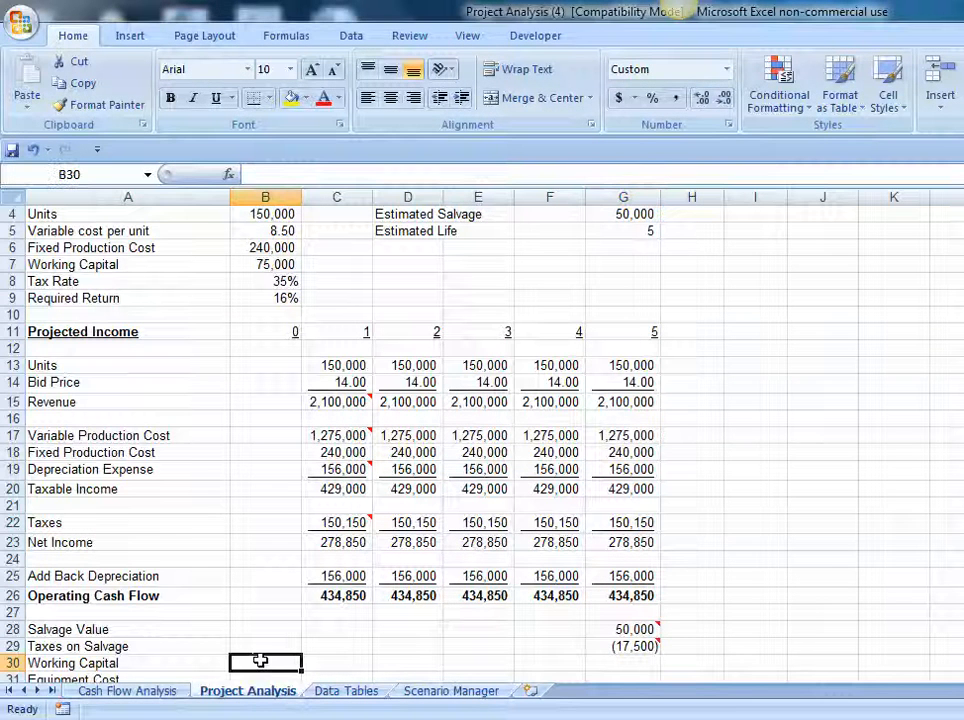
type("=")
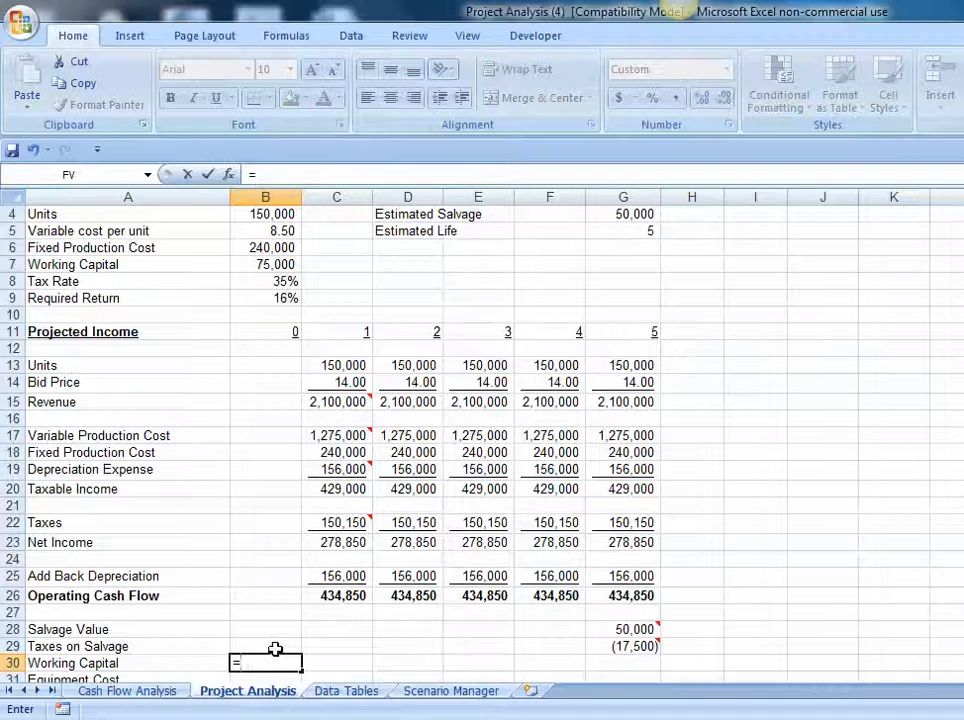
type("-")
left_click(263, 266)
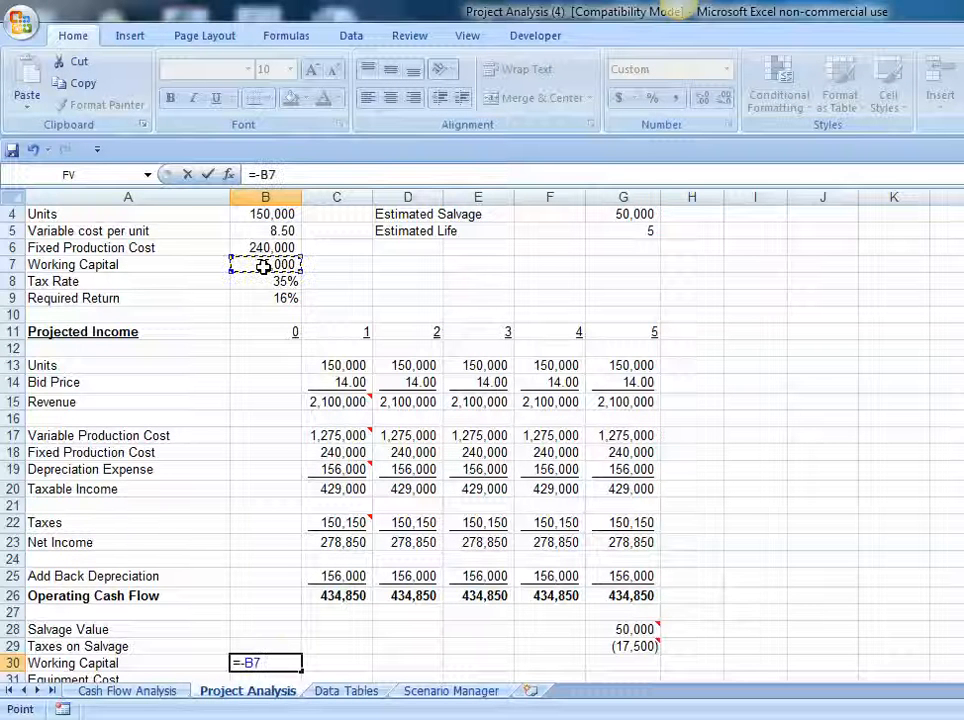
key("Return")
Step: Enter the year 5 Working Capital recovery in G30 by linking it to the working capital assumption with =B7
left_click(632, 645)
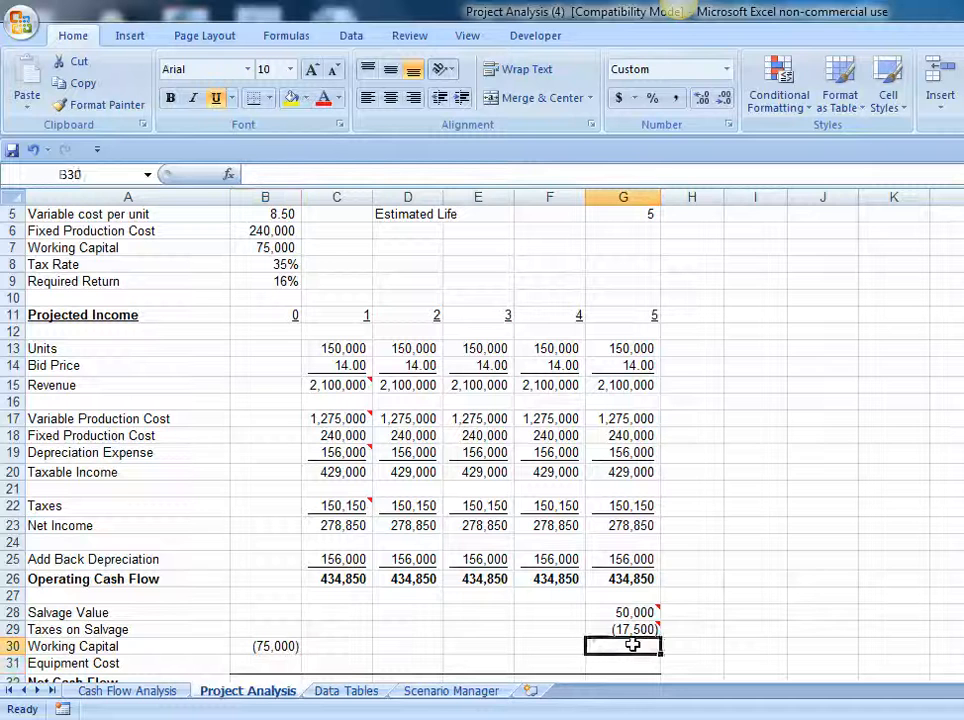
type("=")
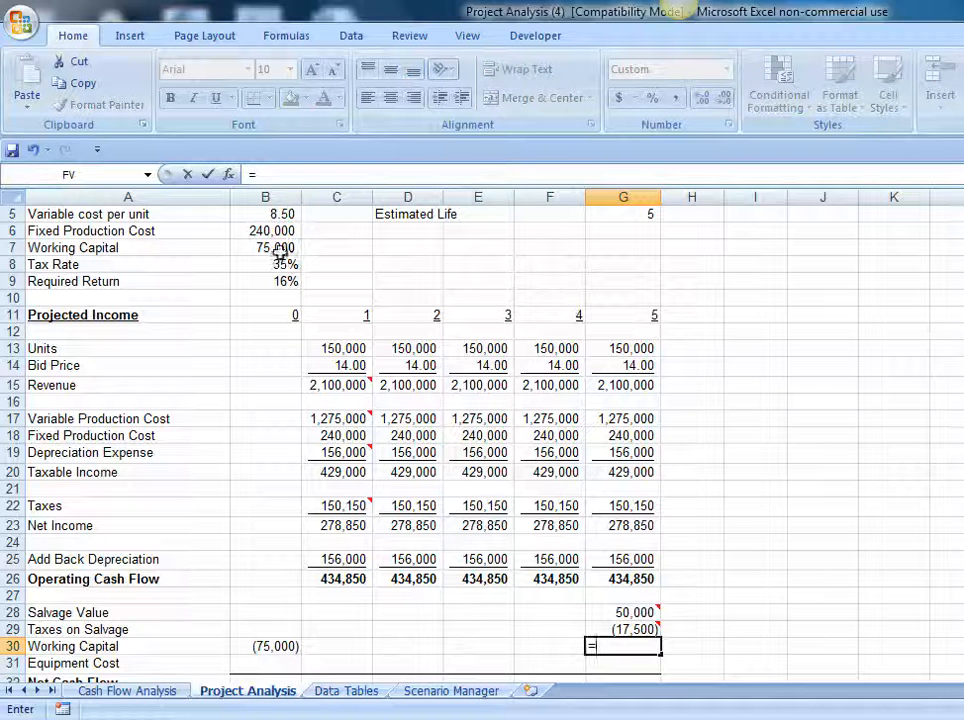
left_click(285, 249)
key("Return")
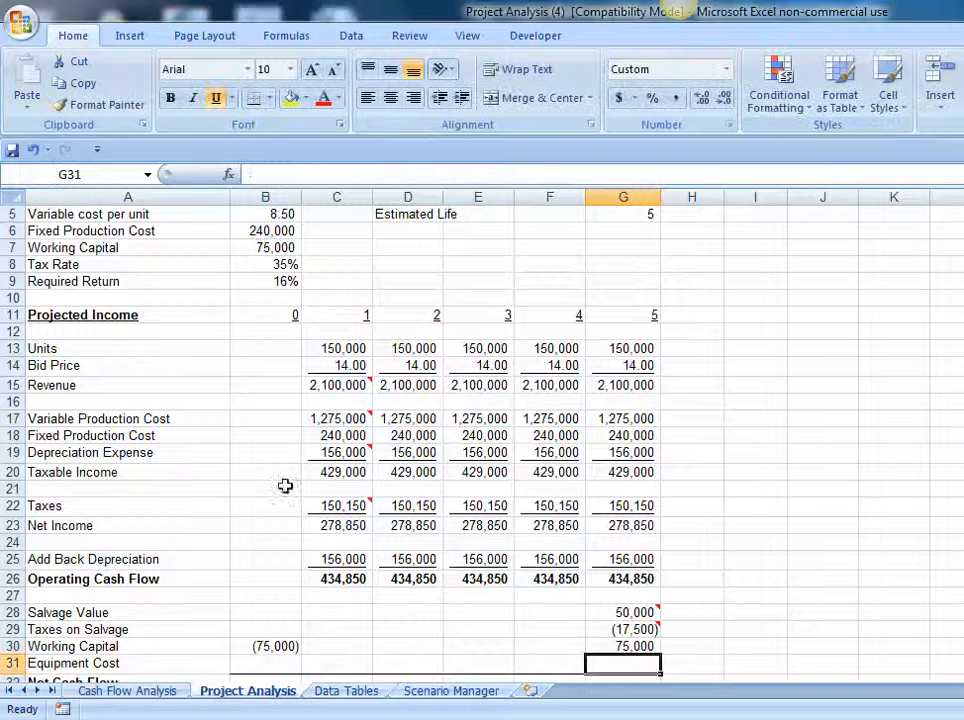
Step: Enter the year 0 Equipment Cost in B31 as the negative of the equipment cost assumption in G3
left_click(261, 660)
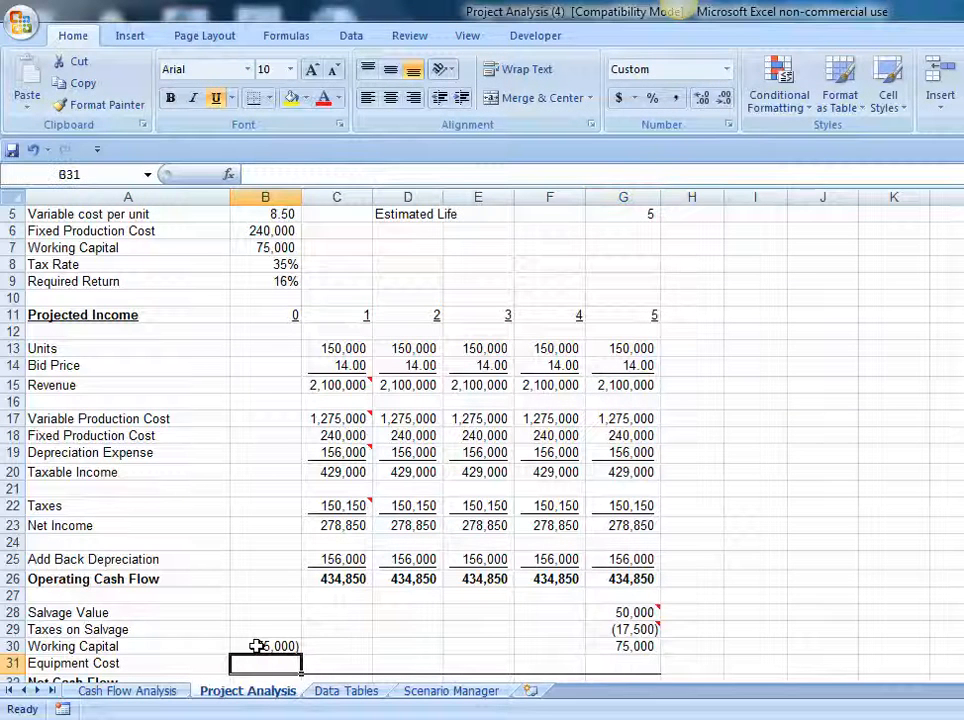
type("-")
scroll(300, 450, "up", 2)
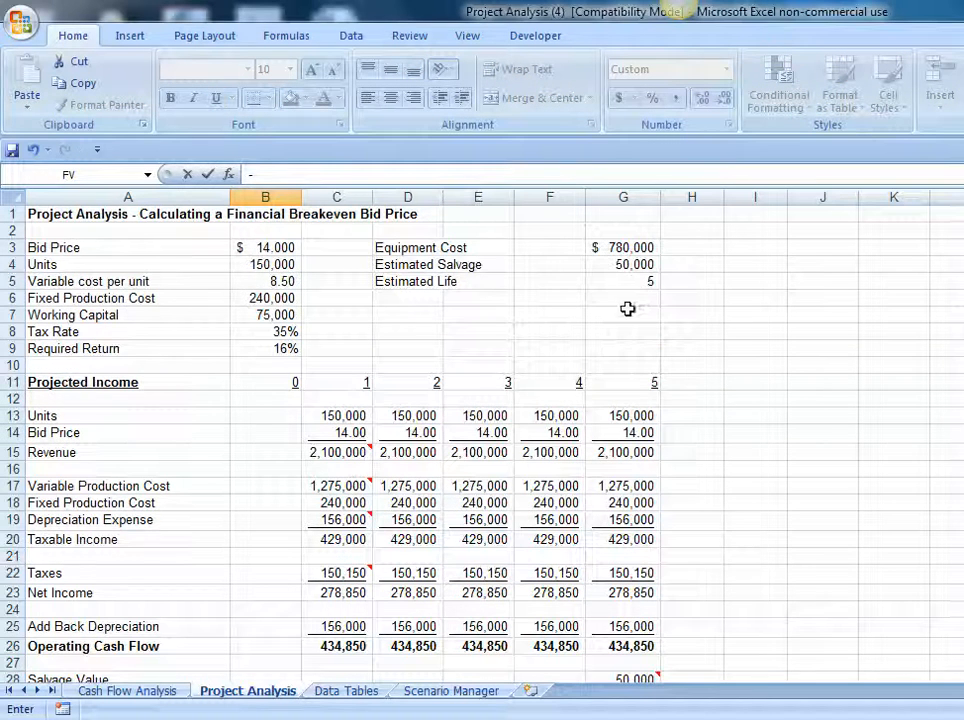
left_click(605, 247)
key("Return")
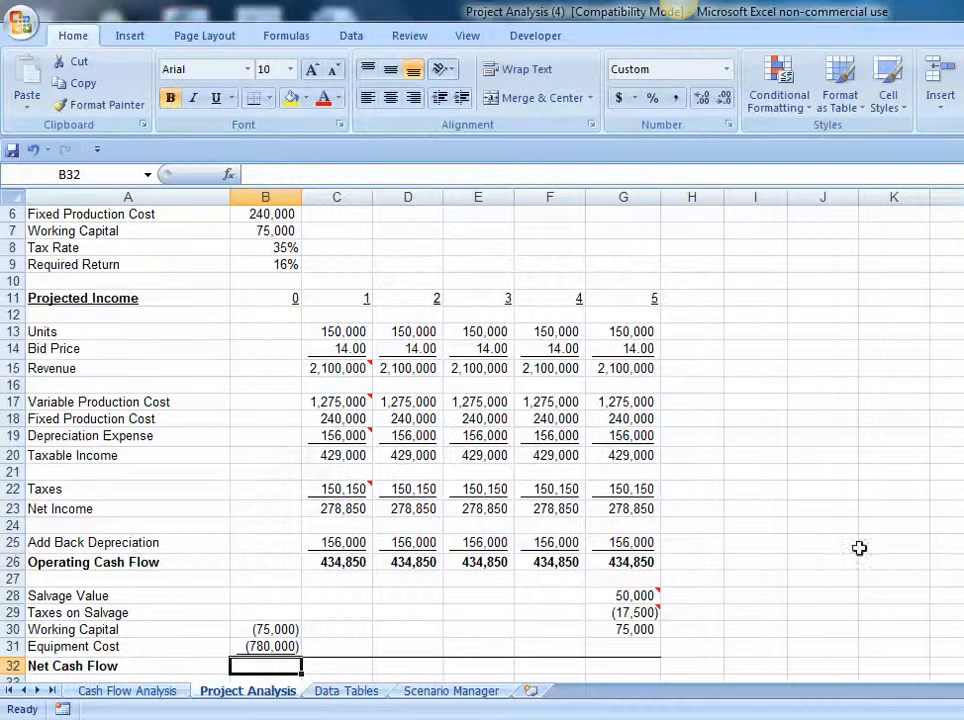
Step: Calculate the year 0 Net Cash Flow in B32 with =SUM(B26:B31), and fill the formula across to year 5 in column G
scroll(811, 627, "down", 1)
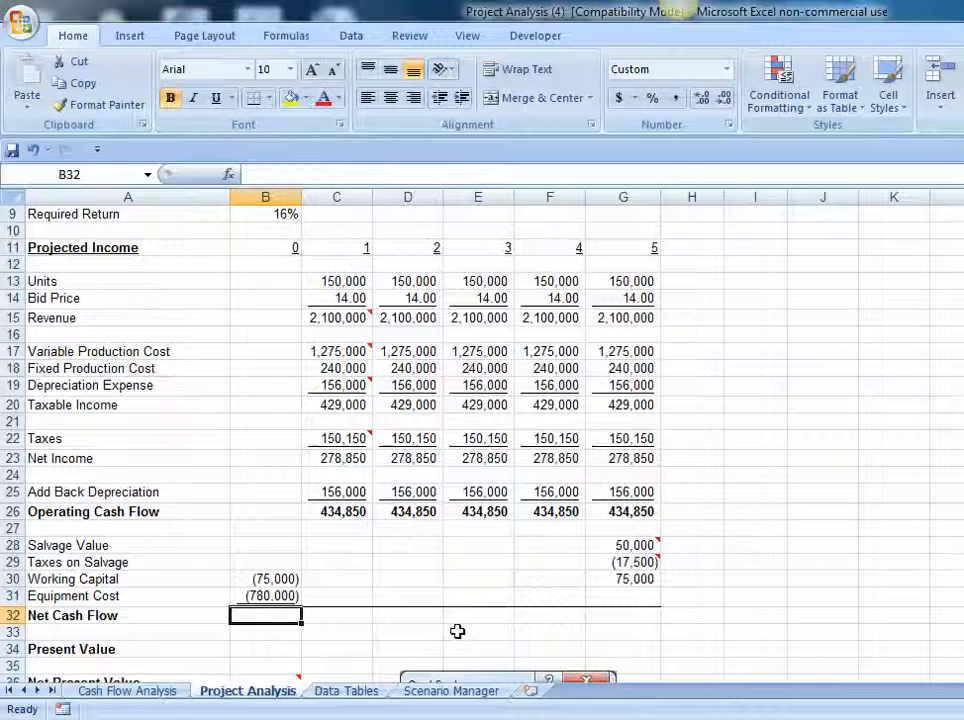
type("=sum")
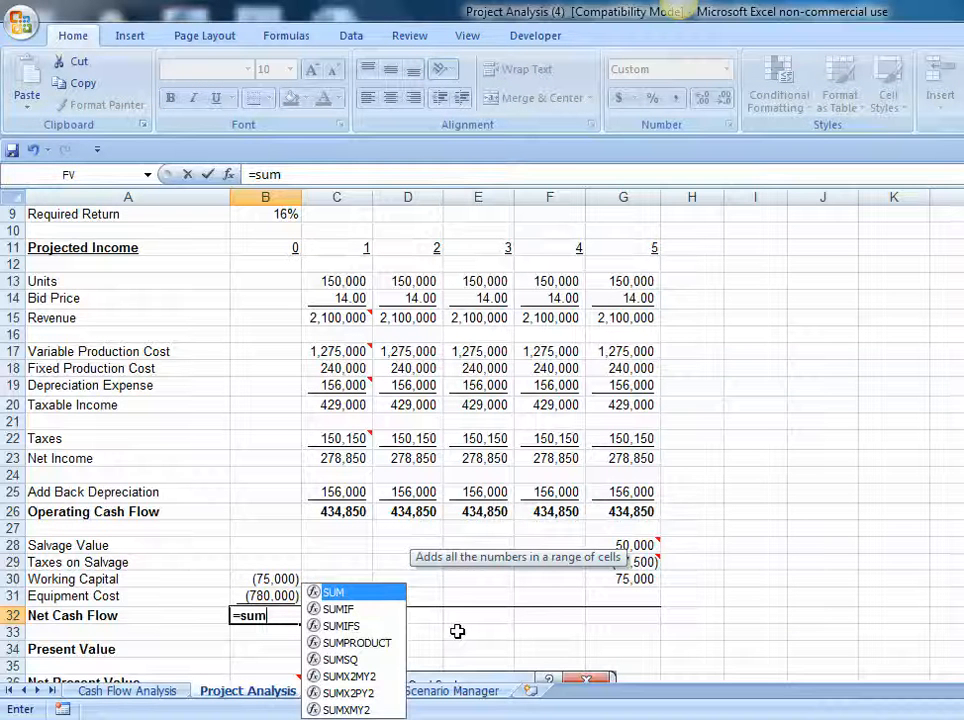
type("(")
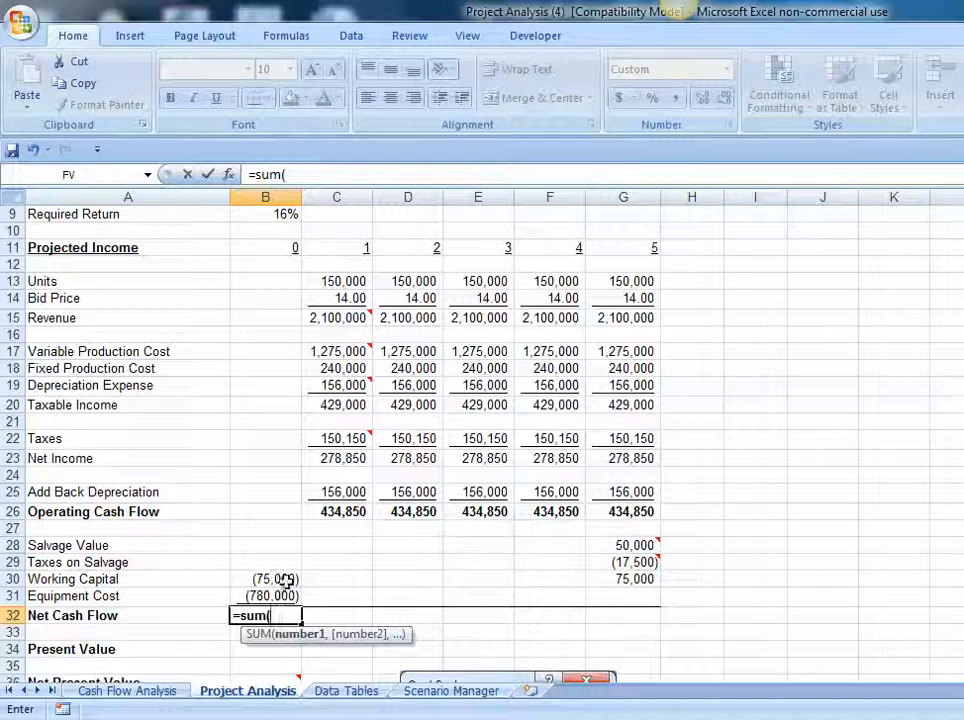
left_click_drag(269, 512, 260, 596)
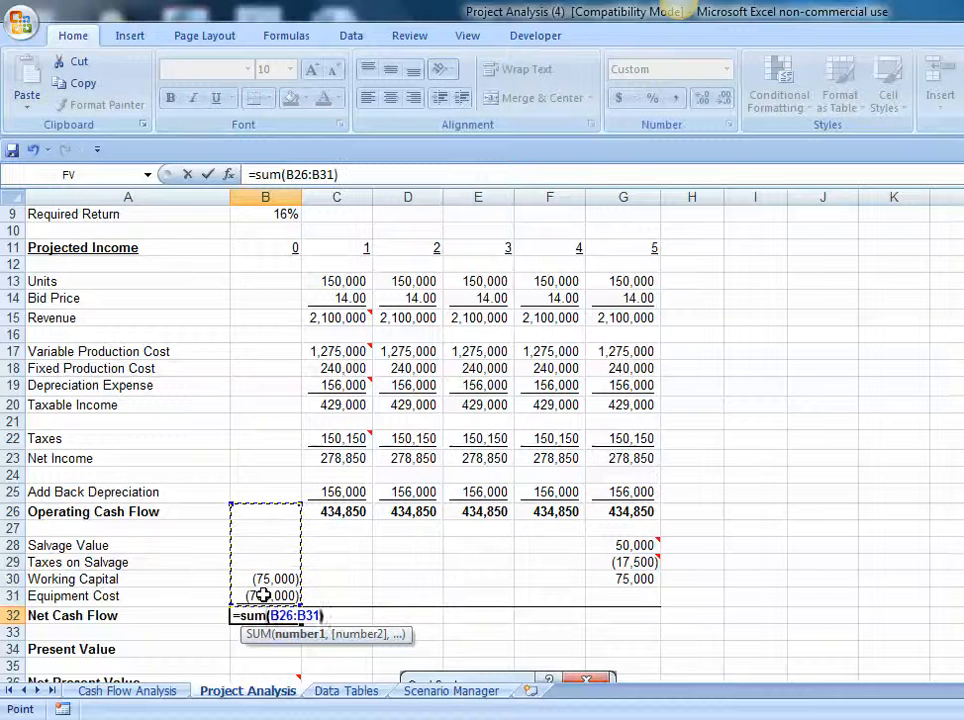
type(")")
key("Return")
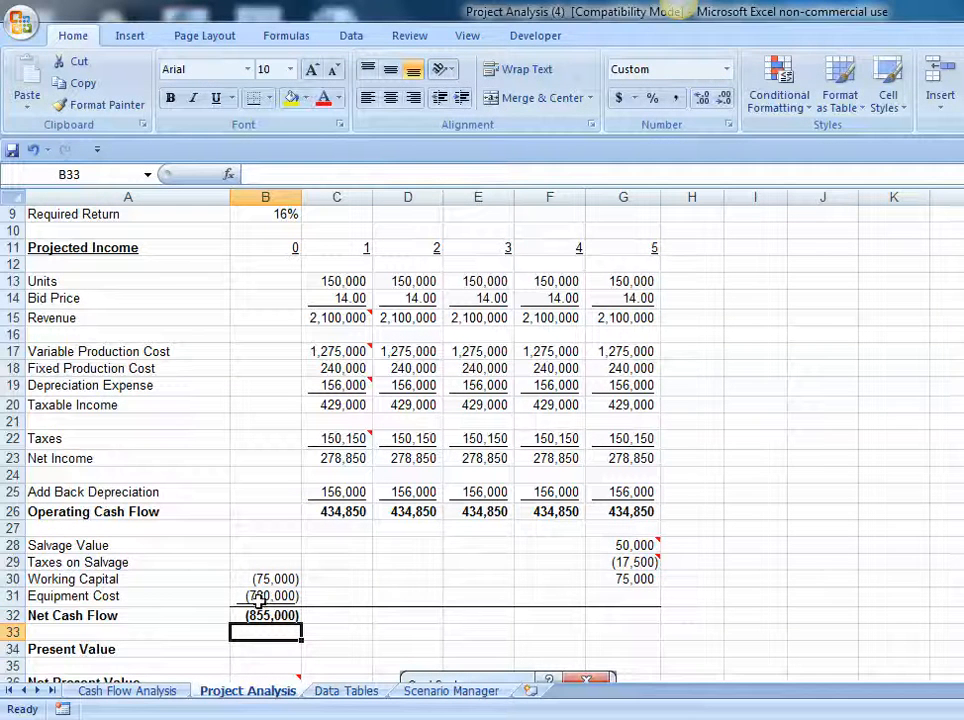
left_click(265, 617)
left_click_drag(301, 622, 641, 624)
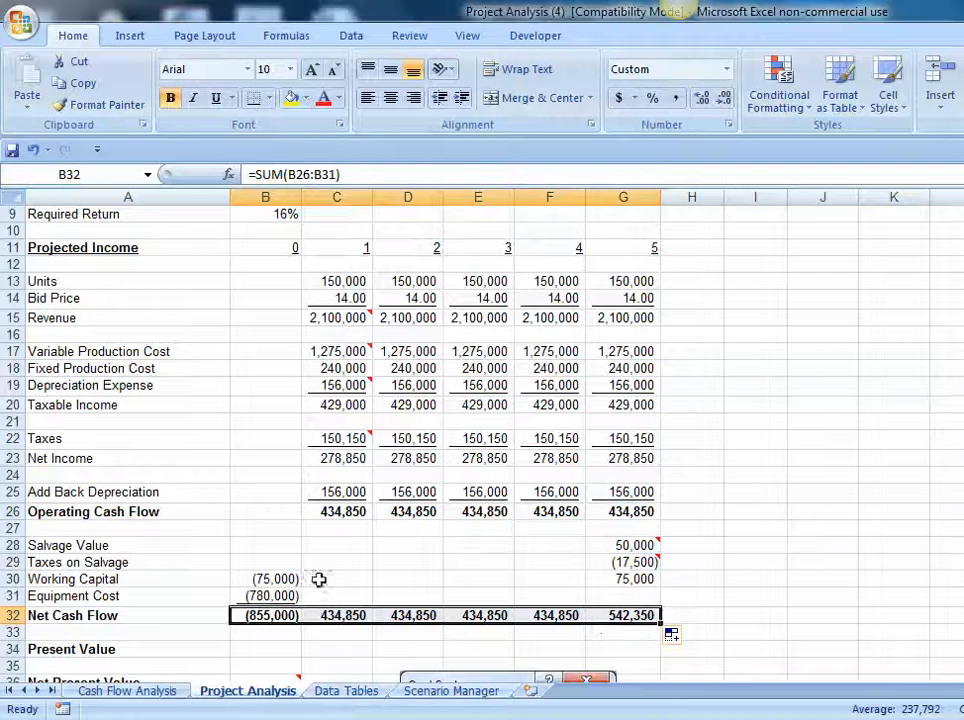
left_click(260, 510)
left_click_drag(260, 510, 262, 596)
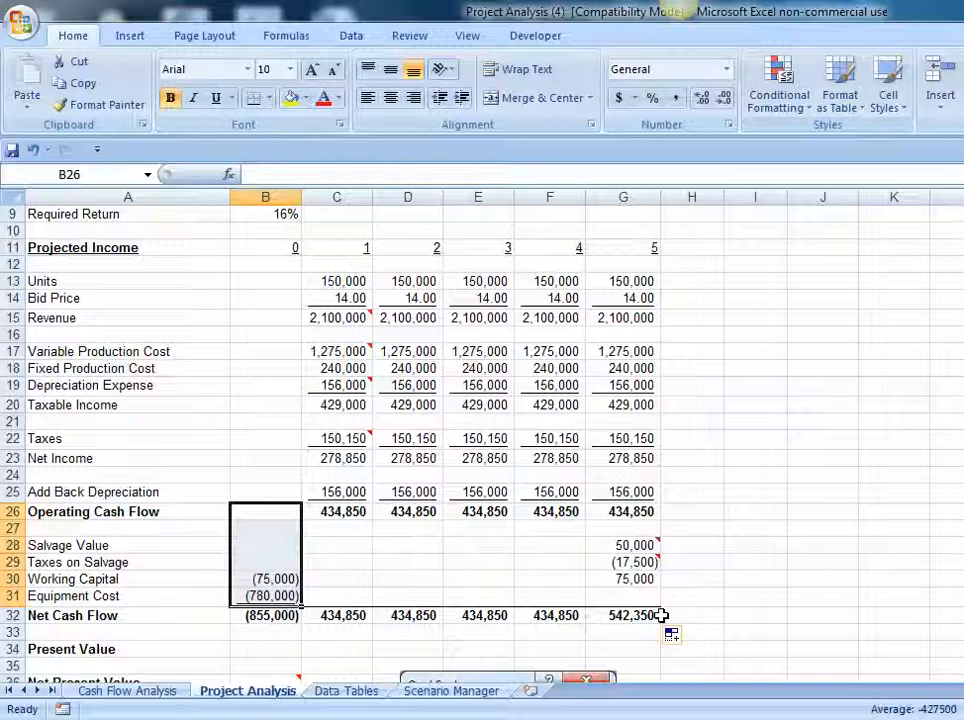
left_click(269, 511)
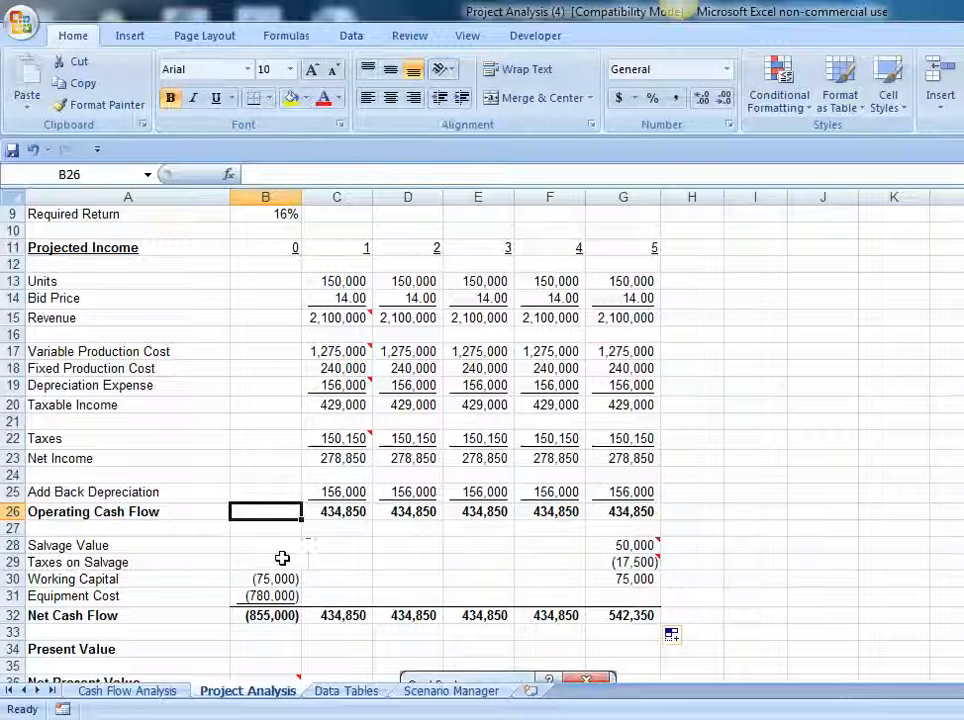
Step: Calculate the year 0 Present Value in B34 with =B32/(1+$B$9)^B11, discounting net cash flow at the required return
scroll(282, 558, "down", 2)
left_click(268, 546)
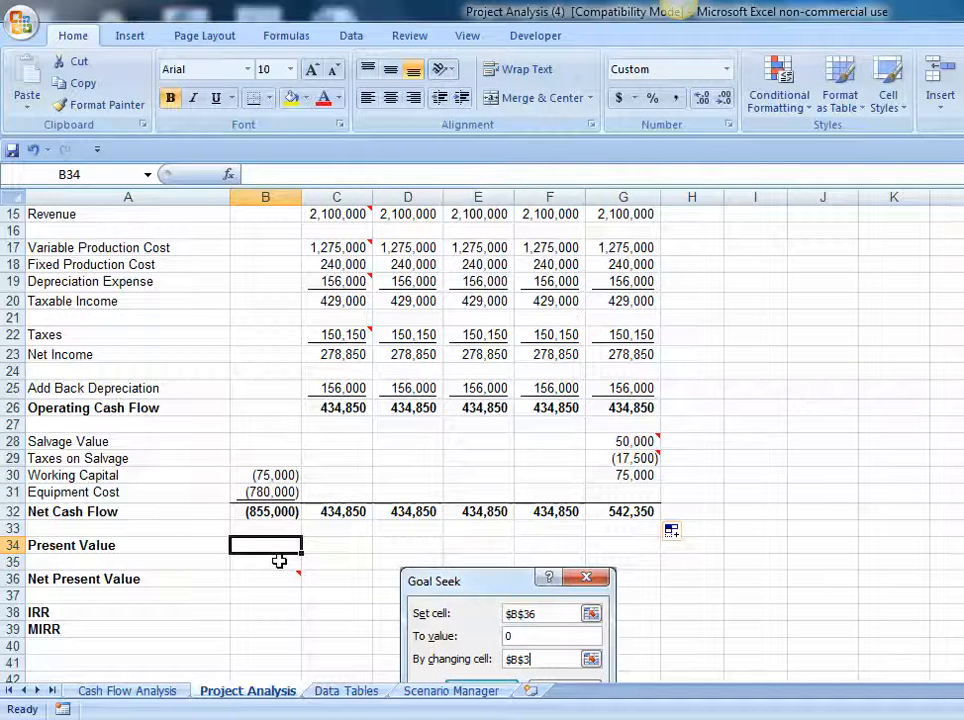
type("=")
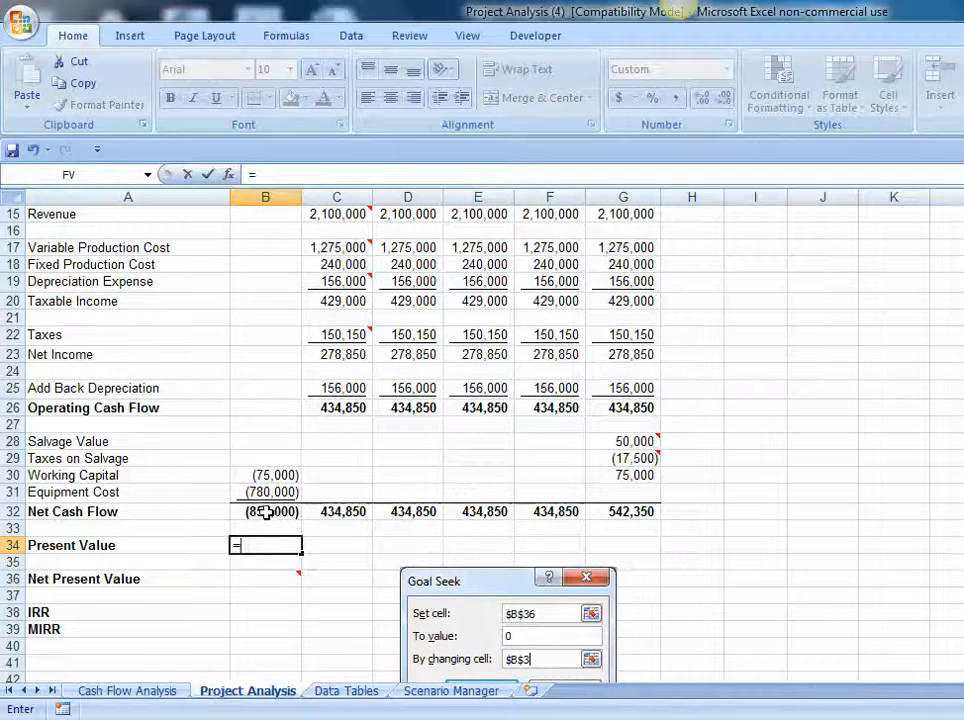
left_click(265, 511)
type("/")
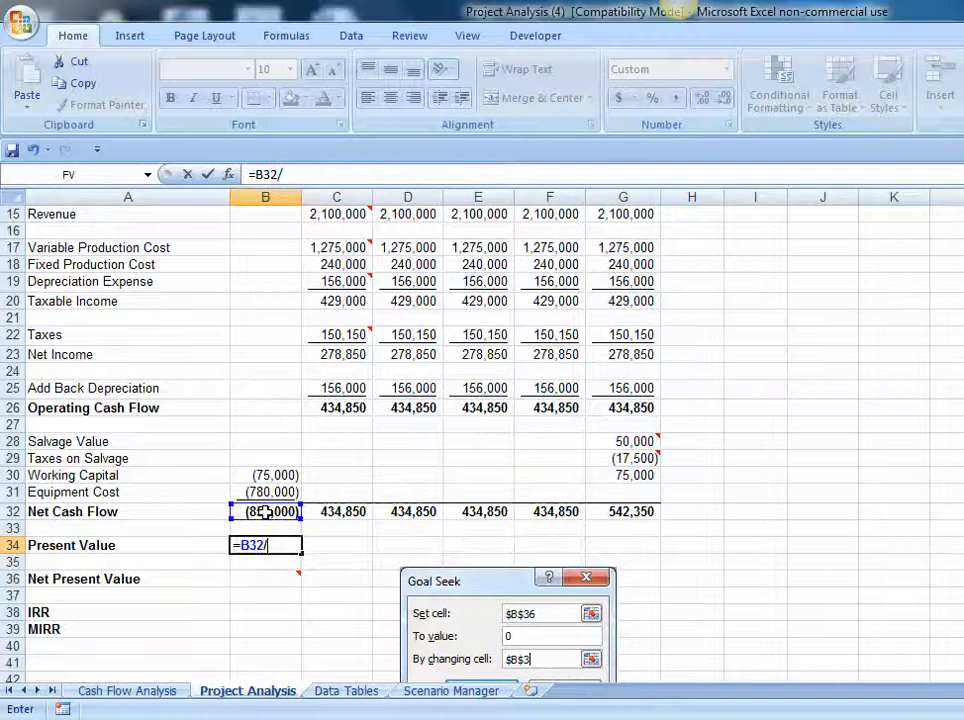
type("(1+")
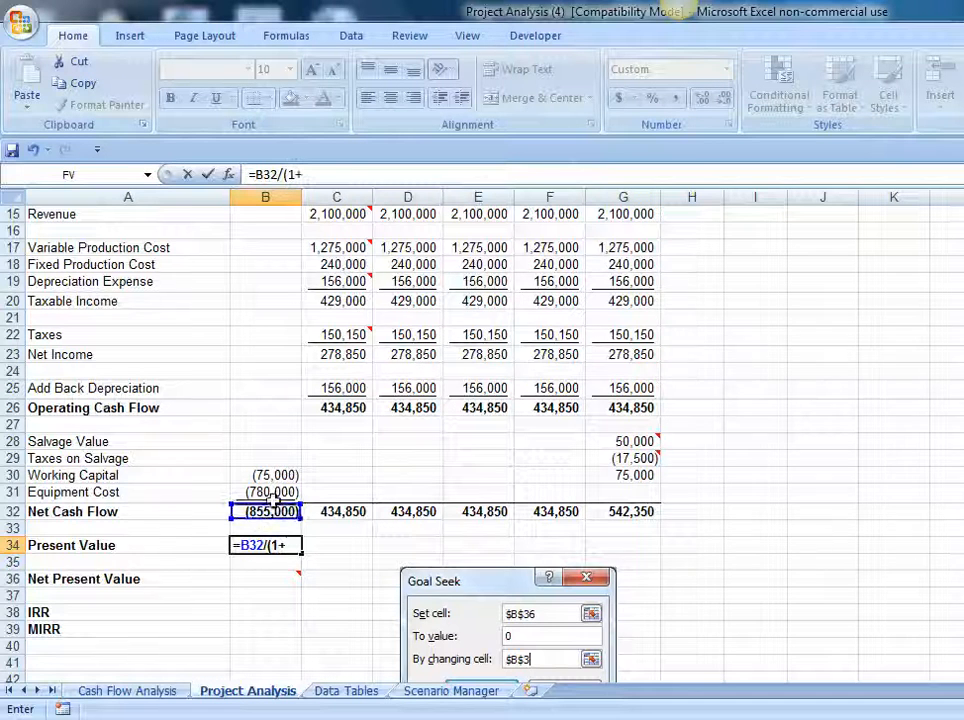
scroll(280, 495, "up", 3)
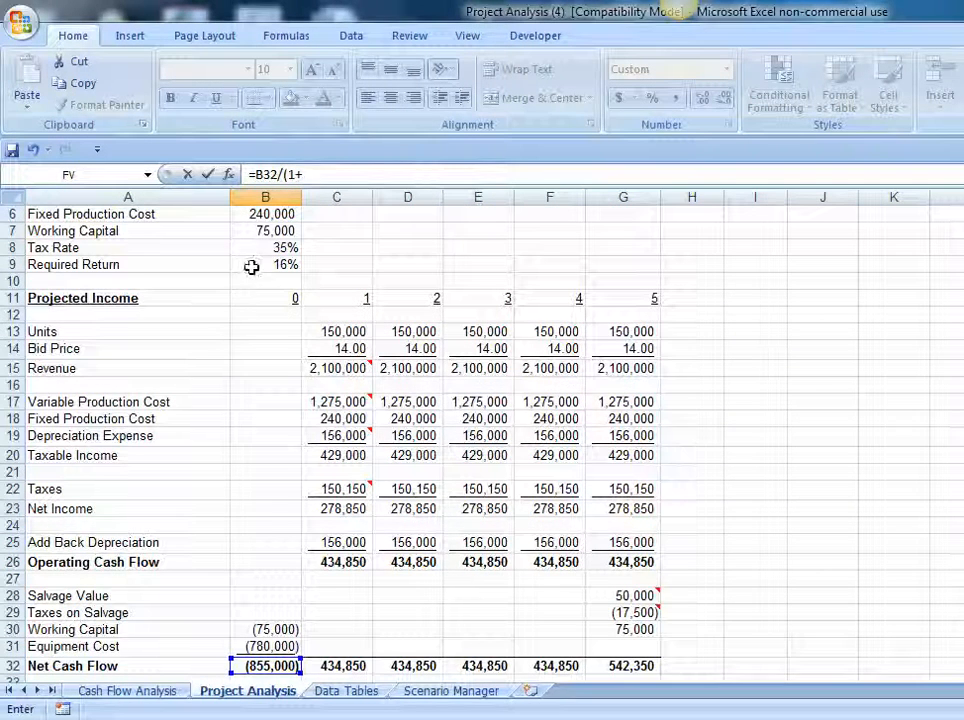
left_click(260, 266)
key("F4")
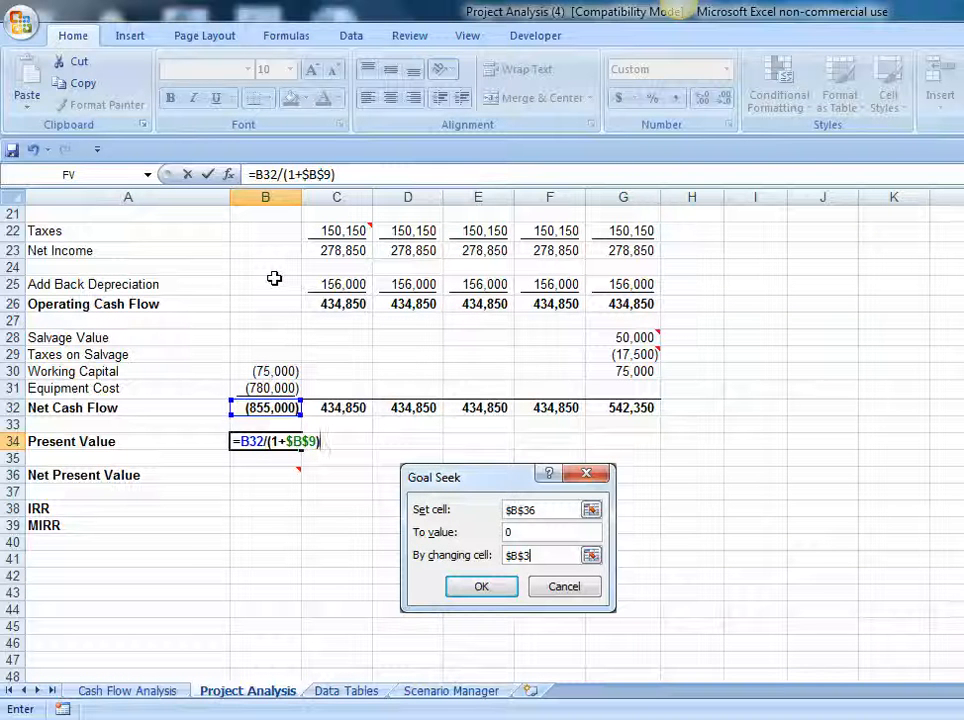
scroll(274, 278, "up", 5)
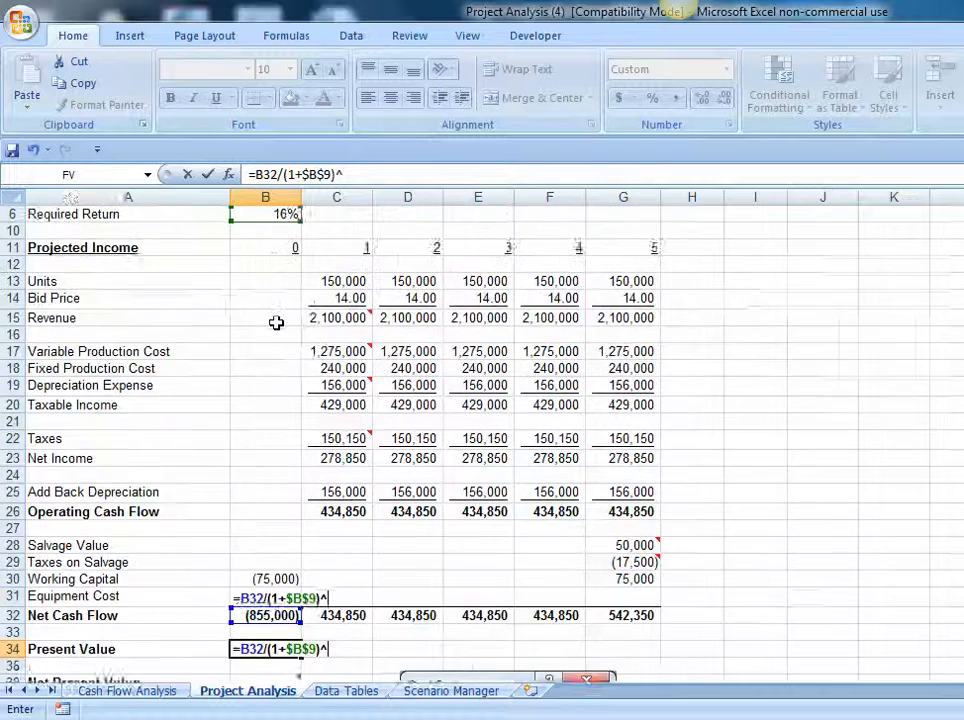
left_click(273, 302)
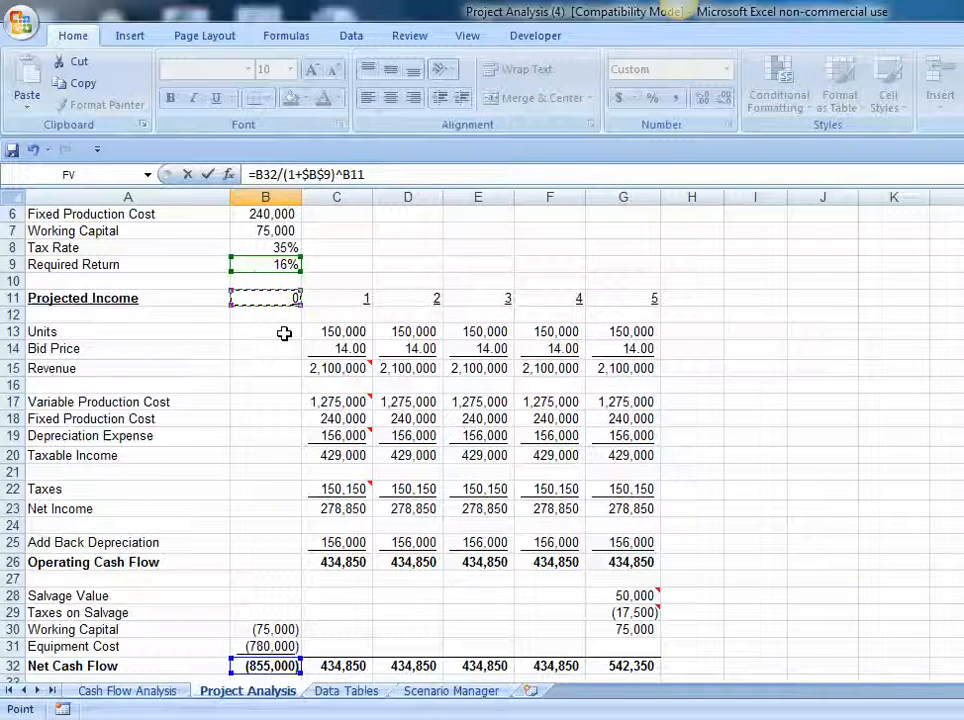
key("Return")
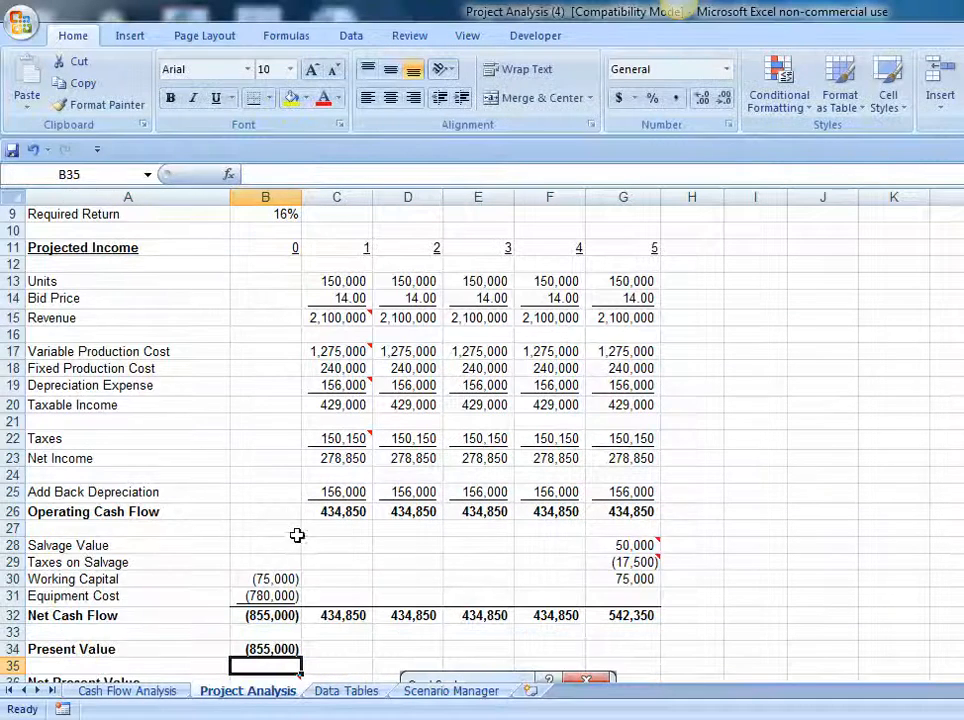
Step: Fill the Present Value formula from B34 across to year 5 in G34
left_click(285, 650)
left_click_drag(300, 655, 650, 650)
left_click(770, 566)
Step: Calculate the Net Present Value in B36 by summing the Present Value row with =SUM(B34:G34)
scroll(771, 560, "down", 2)
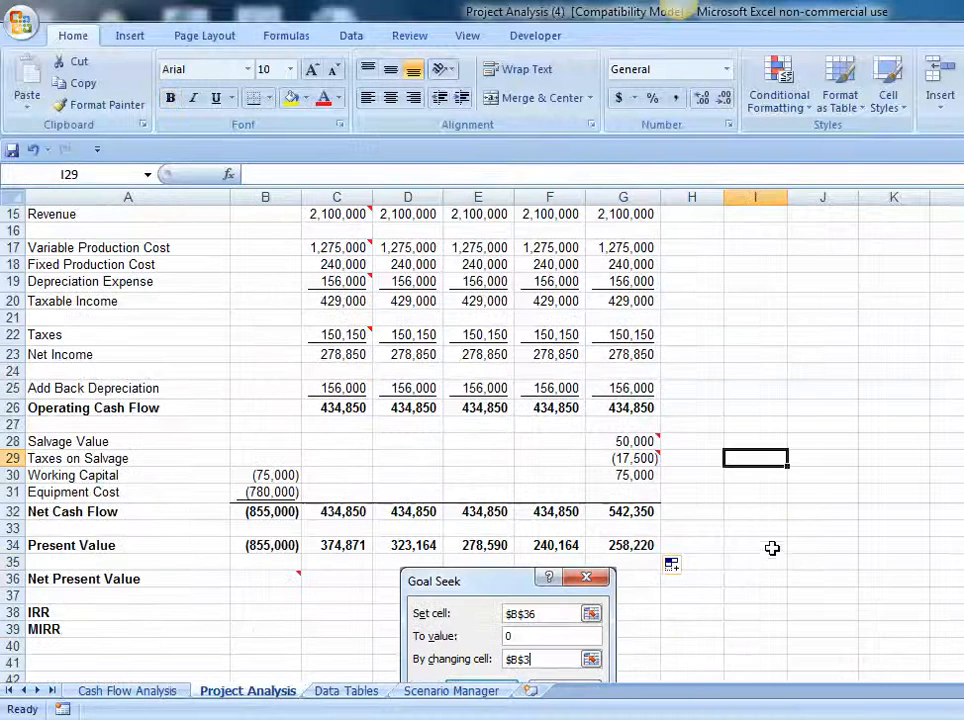
left_click(270, 579)
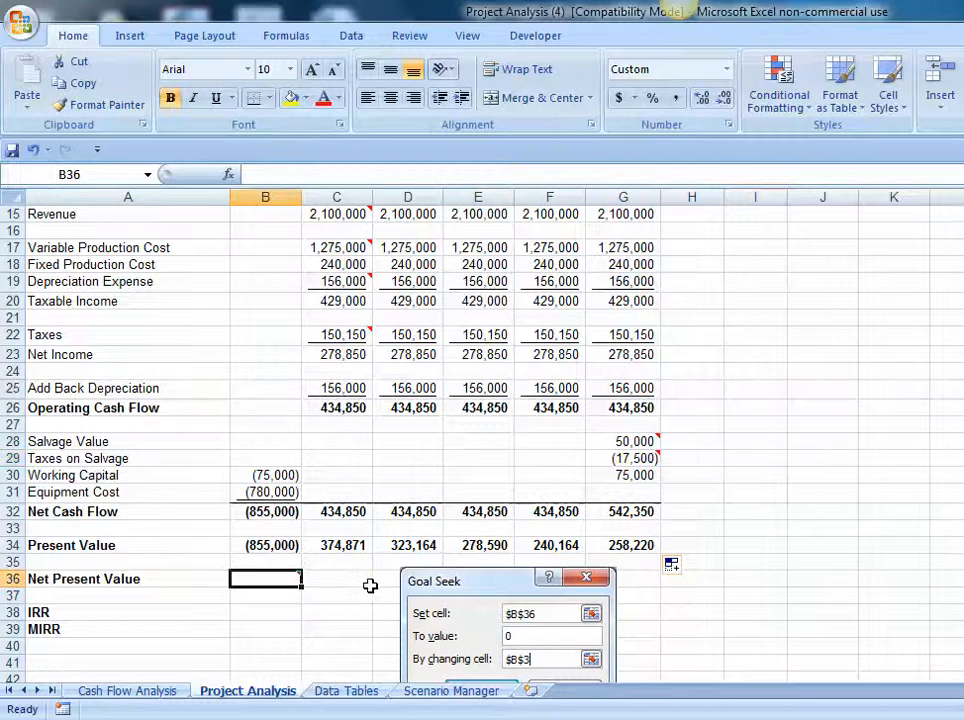
type("=sum")
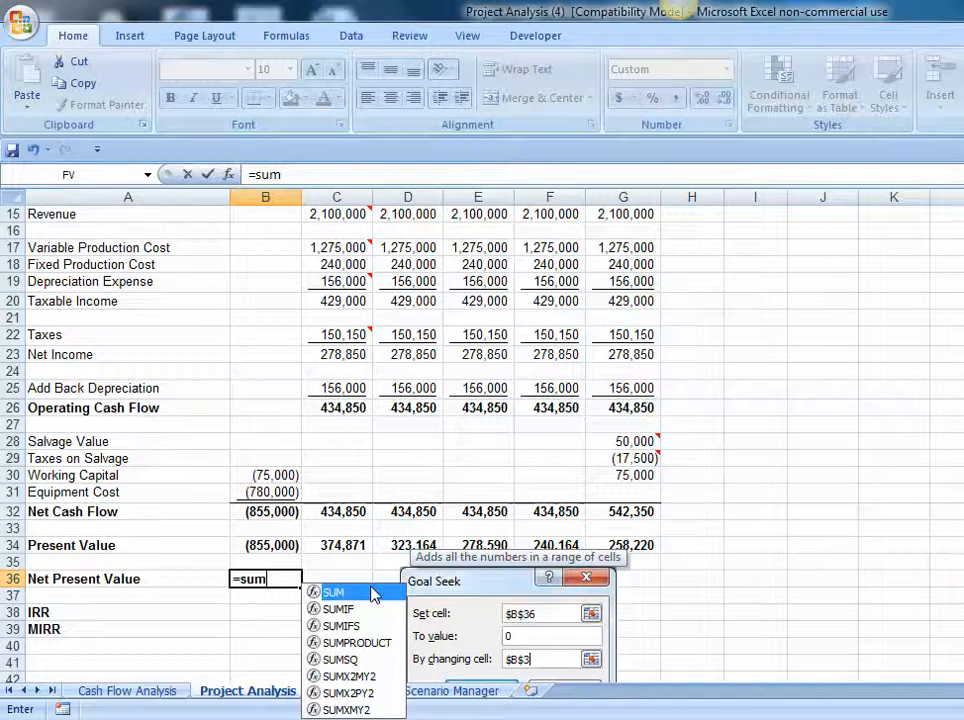
type("(")
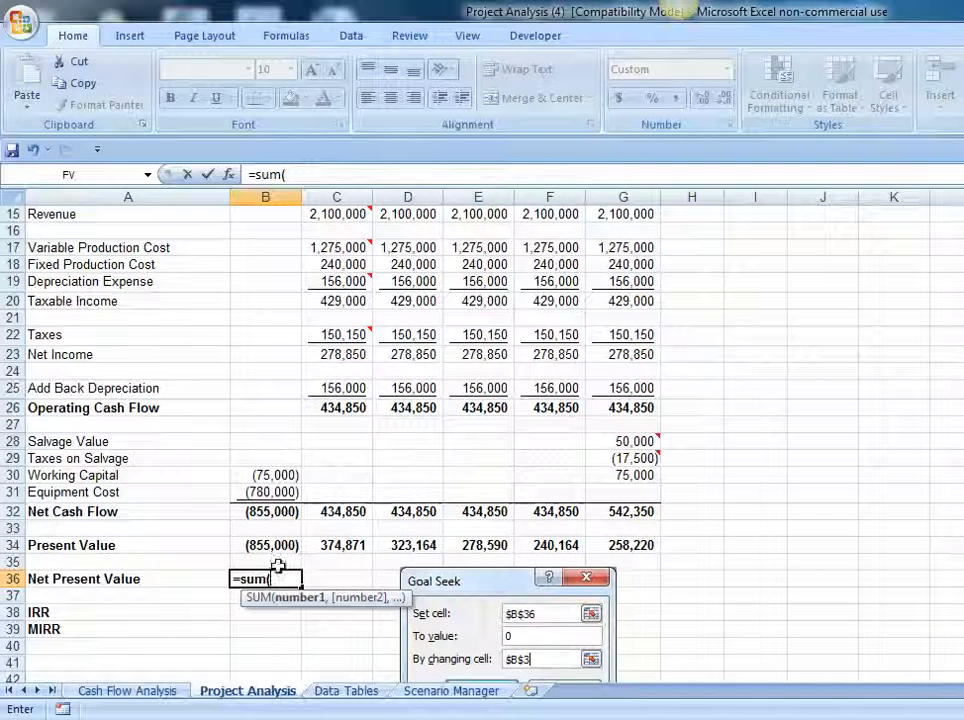
left_click_drag(270, 545, 615, 548)
type(")")
key("Return")
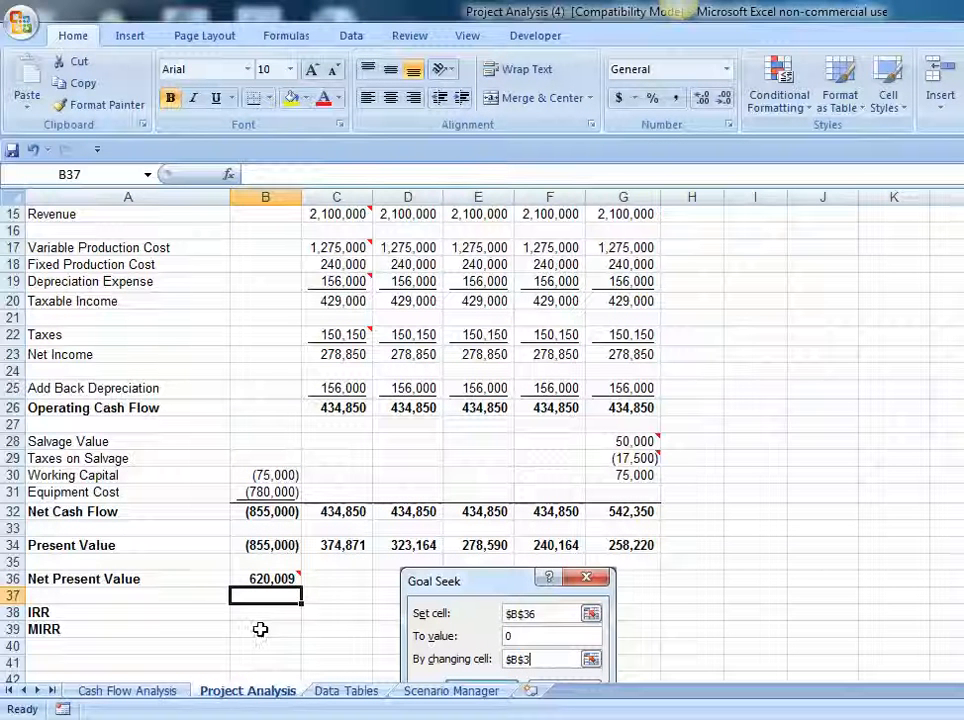
key("Escape")
scroll(300, 500, "up", 5)
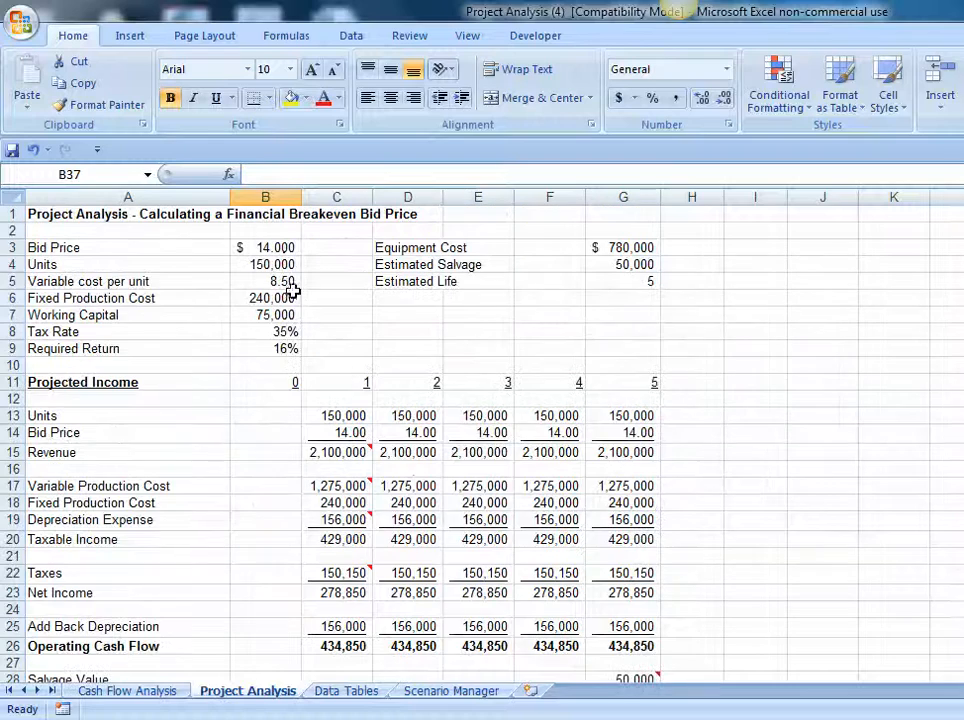
left_click(278, 247)
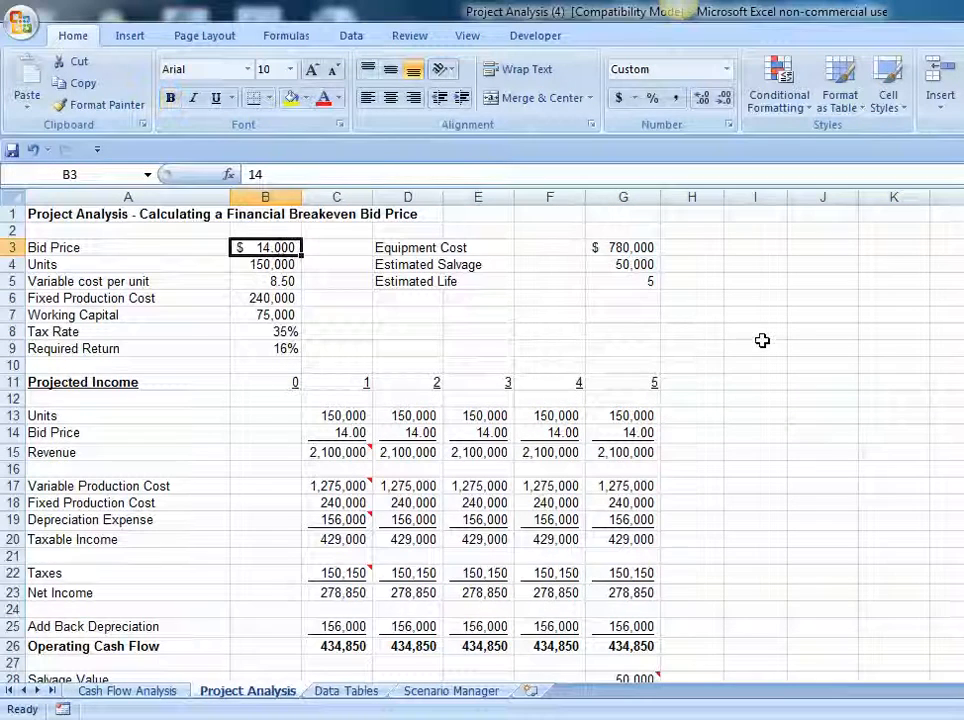
scroll(800, 355, "down", 5)
key("Return")
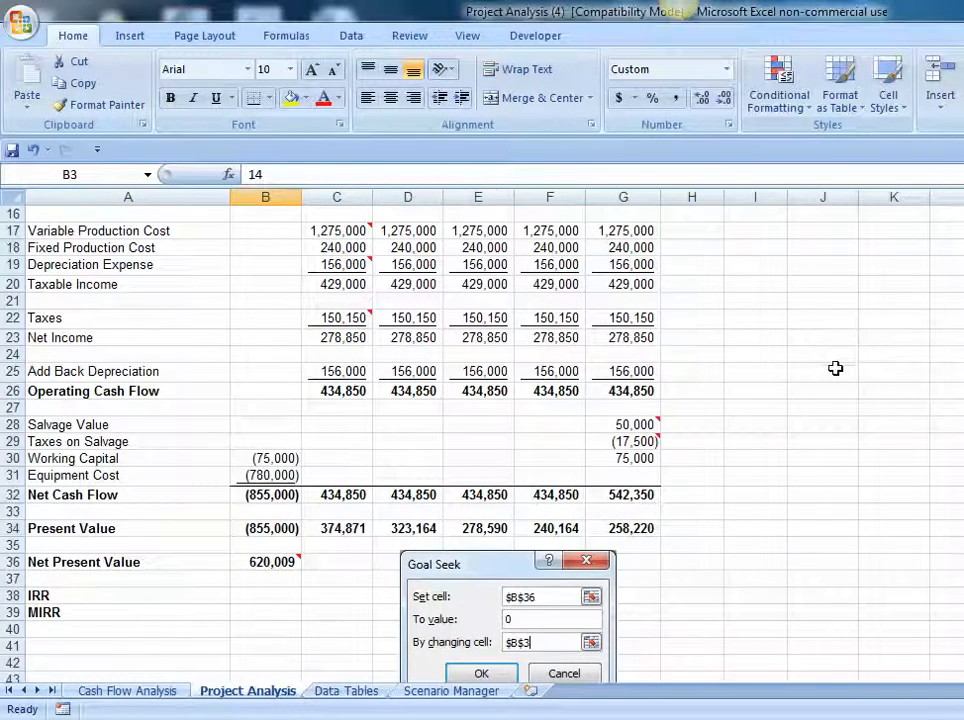
Step: Calculate the IRR in B38 from the Net Cash Flow row with =IRR(B32:G32), and check the entered formula
left_click(273, 594)
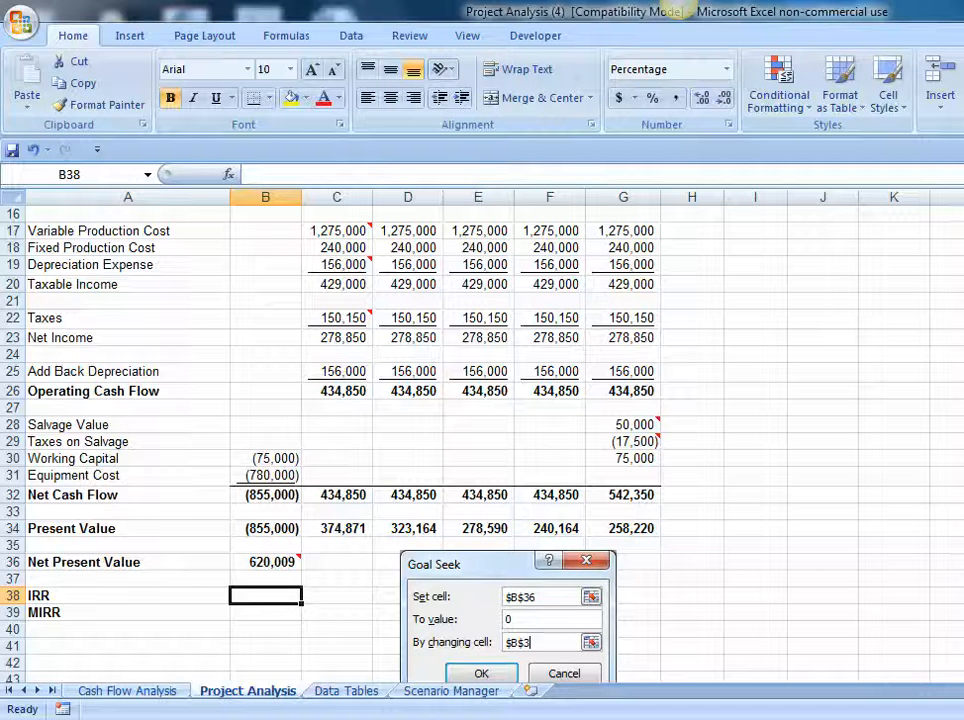
type("=irr")
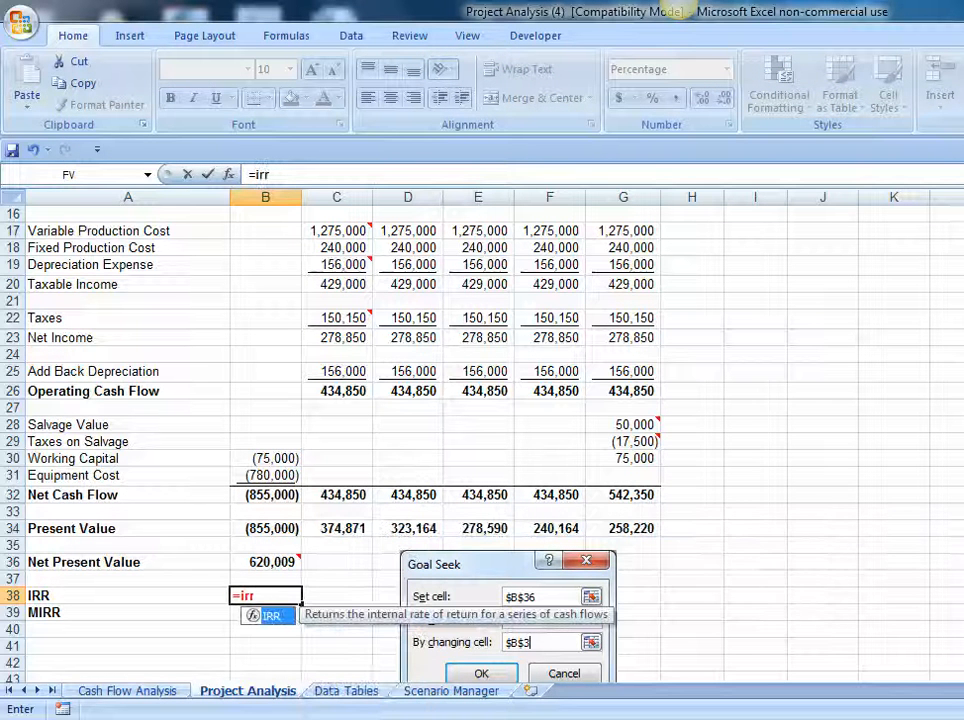
type("(")
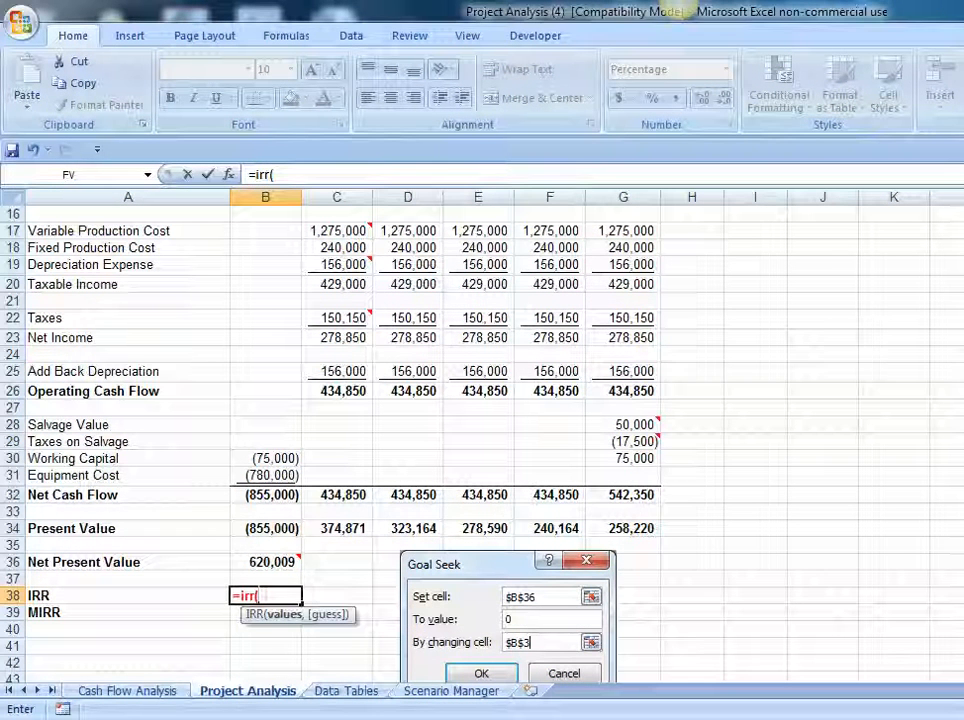
left_click(285, 495)
left_click_drag(285, 495, 632, 510)
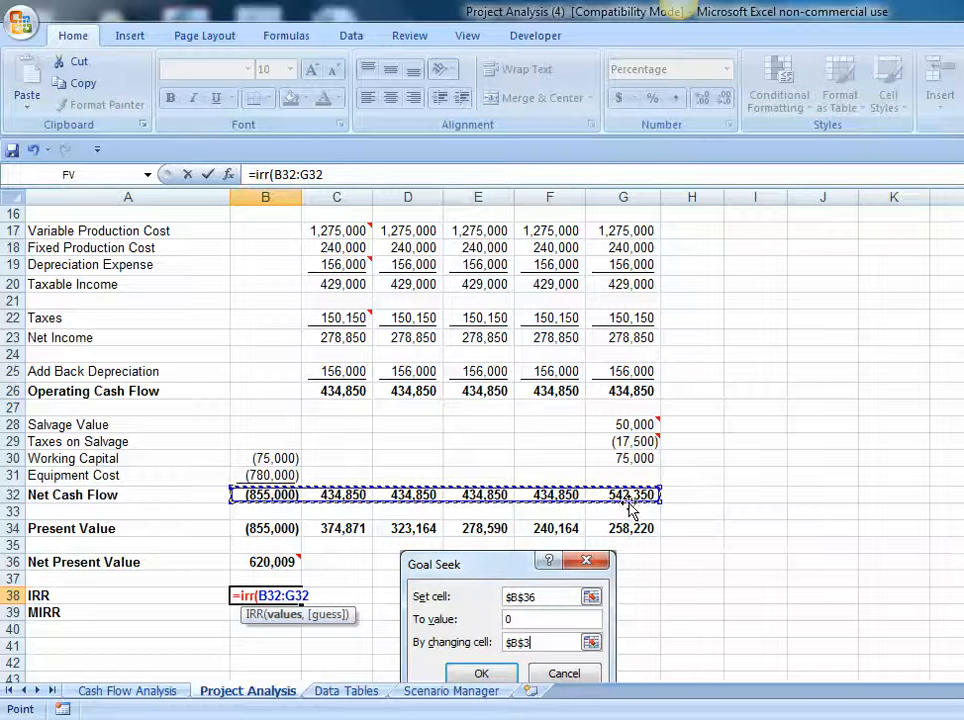
type(")")
key("Return")
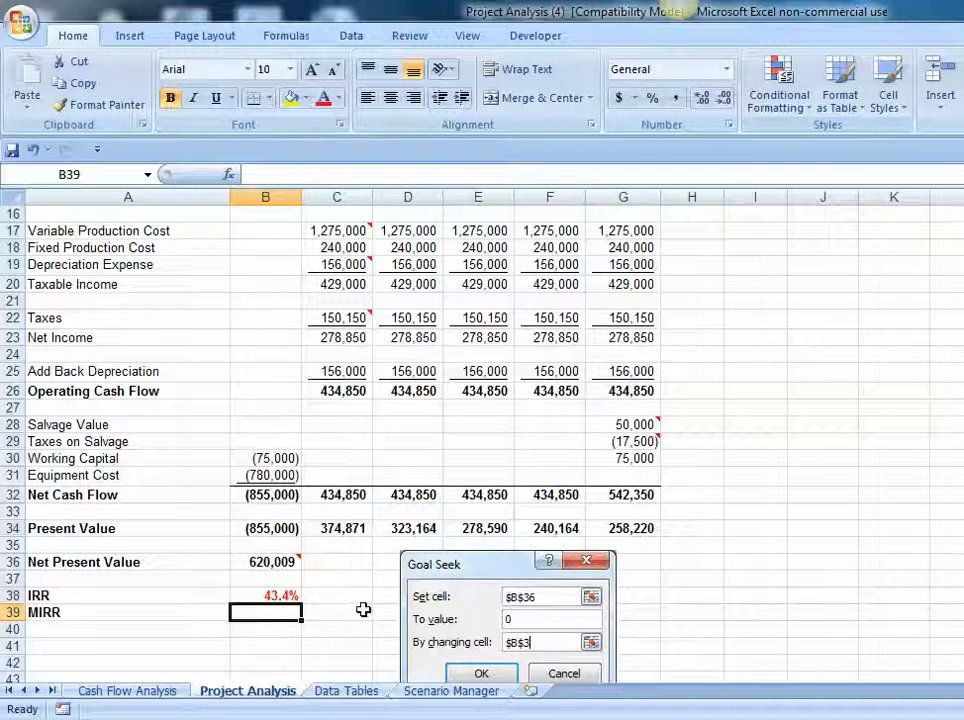
left_click(268, 596)
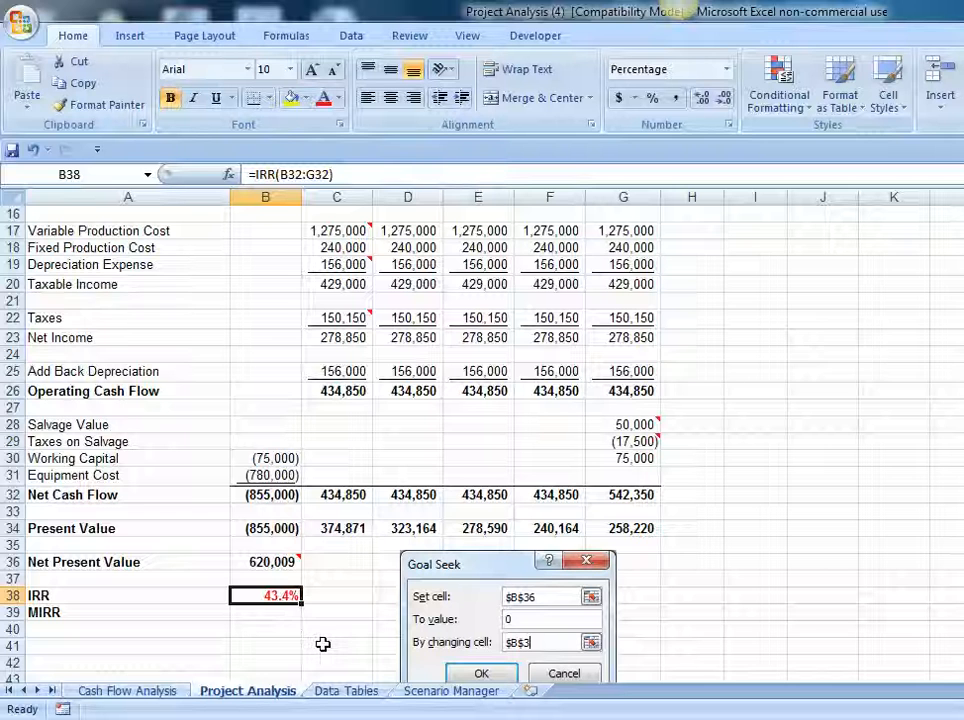
Step: Start a MIRR function in B39 through its function arguments, using the Net Cash Flow range B32:G32 as Values
left_click(272, 612)
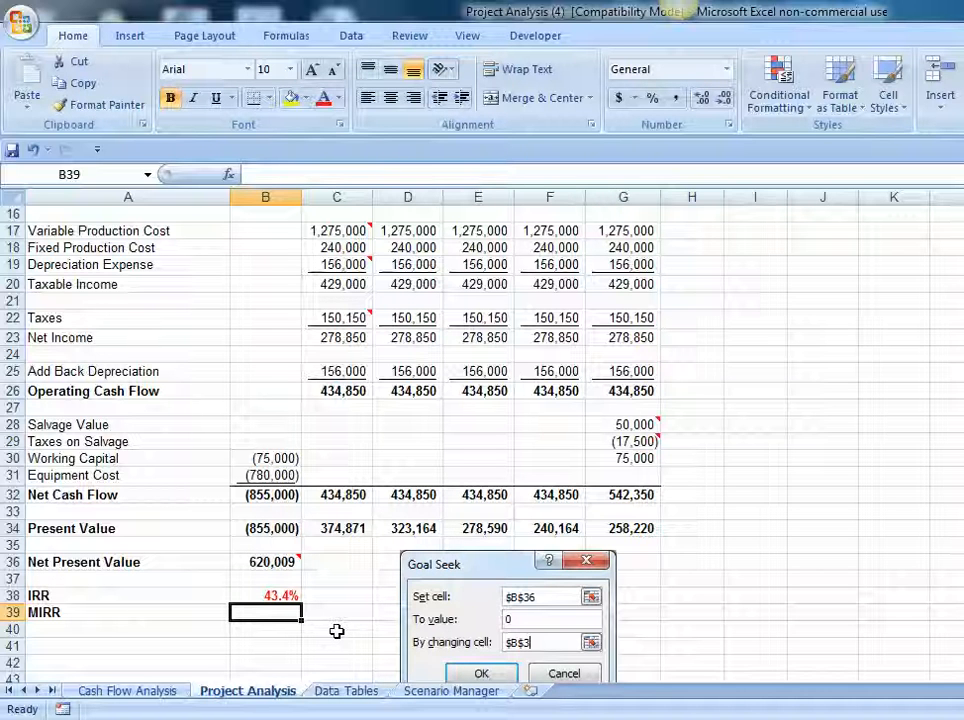
type("=")
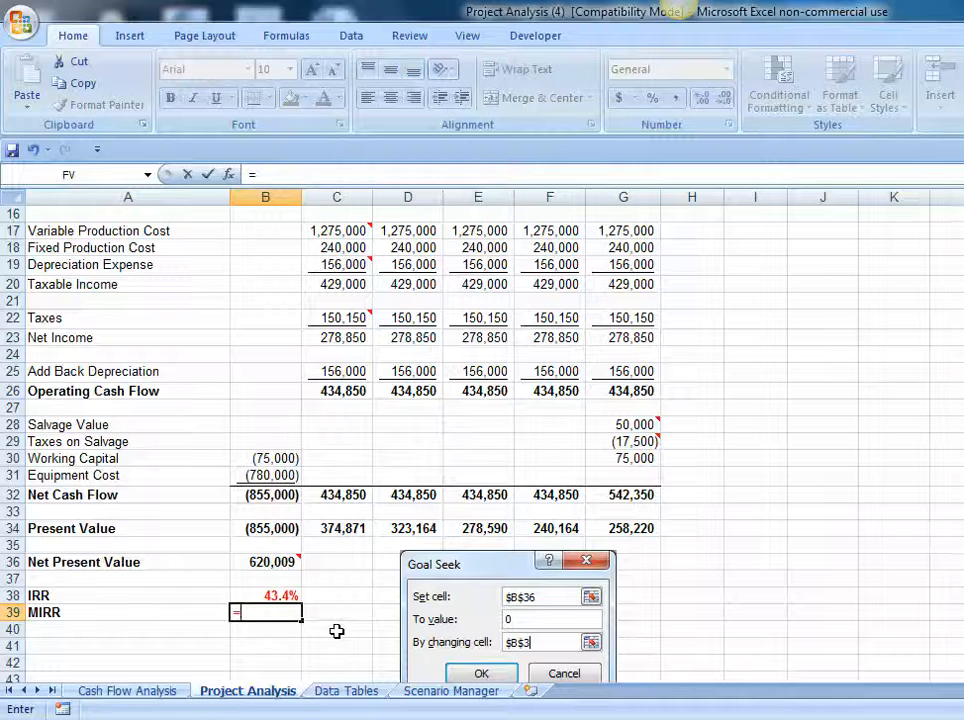
type("mirr")
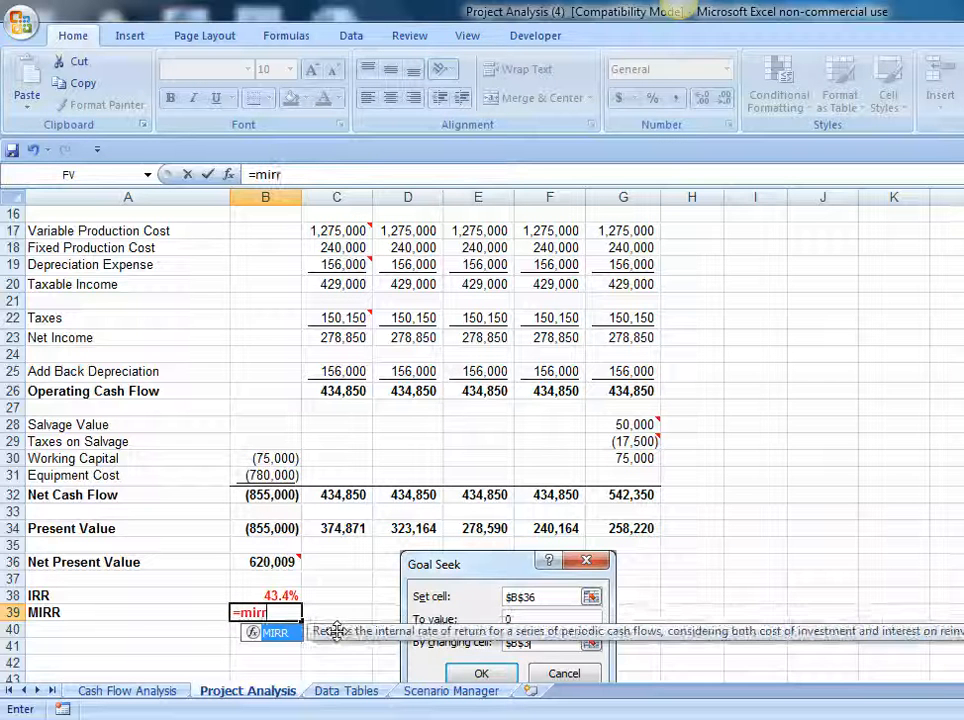
type("(")
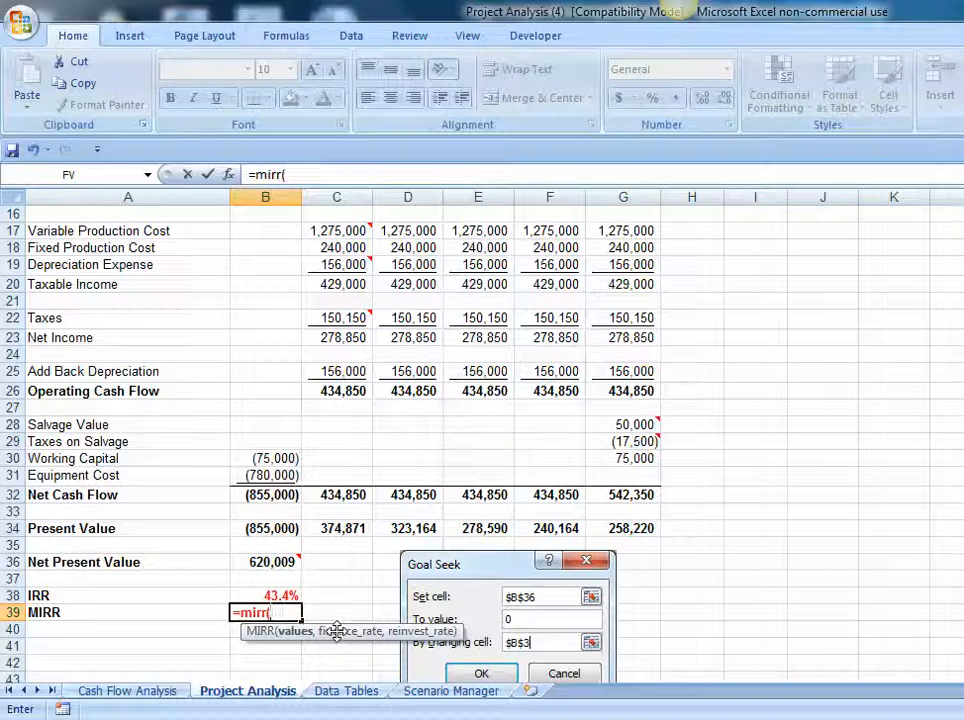
left_click(228, 174)
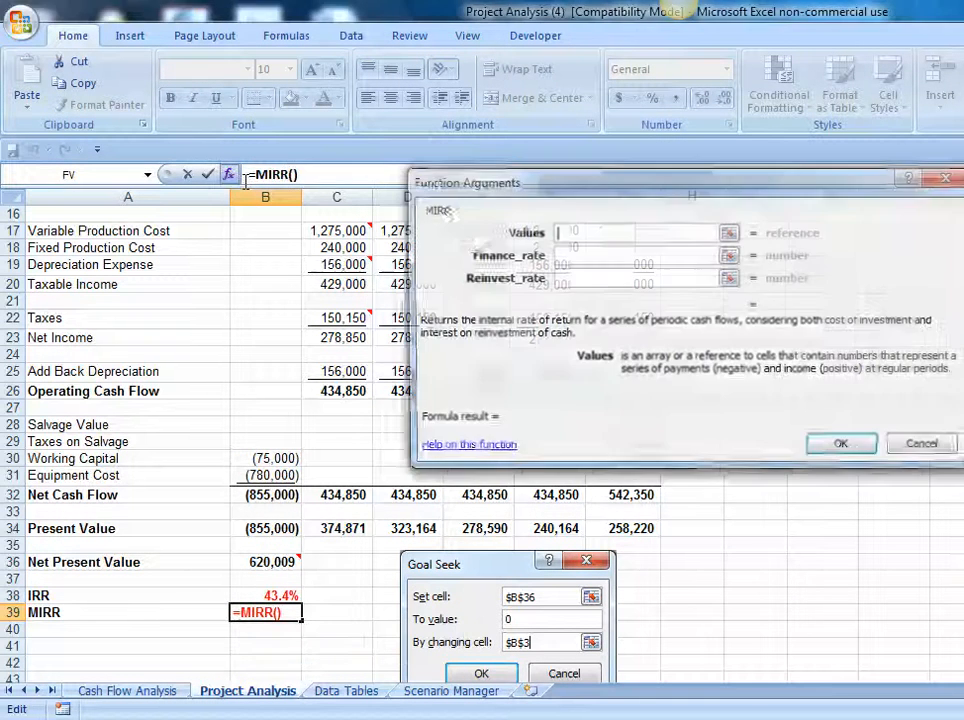
left_click_drag(693, 183, 761, 159)
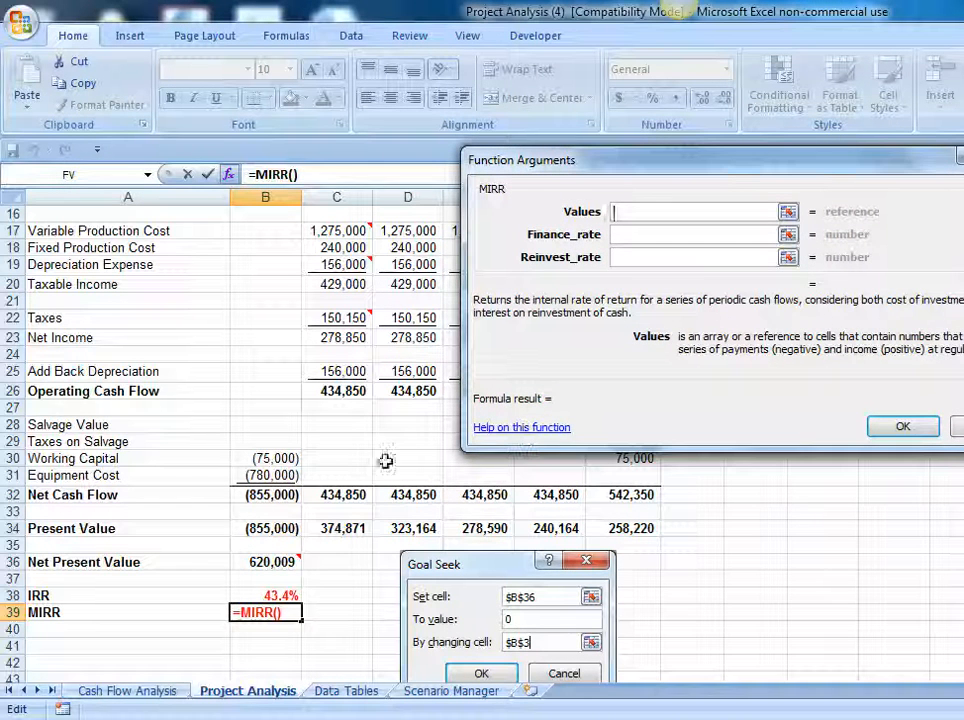
left_click_drag(262, 496, 650, 494)
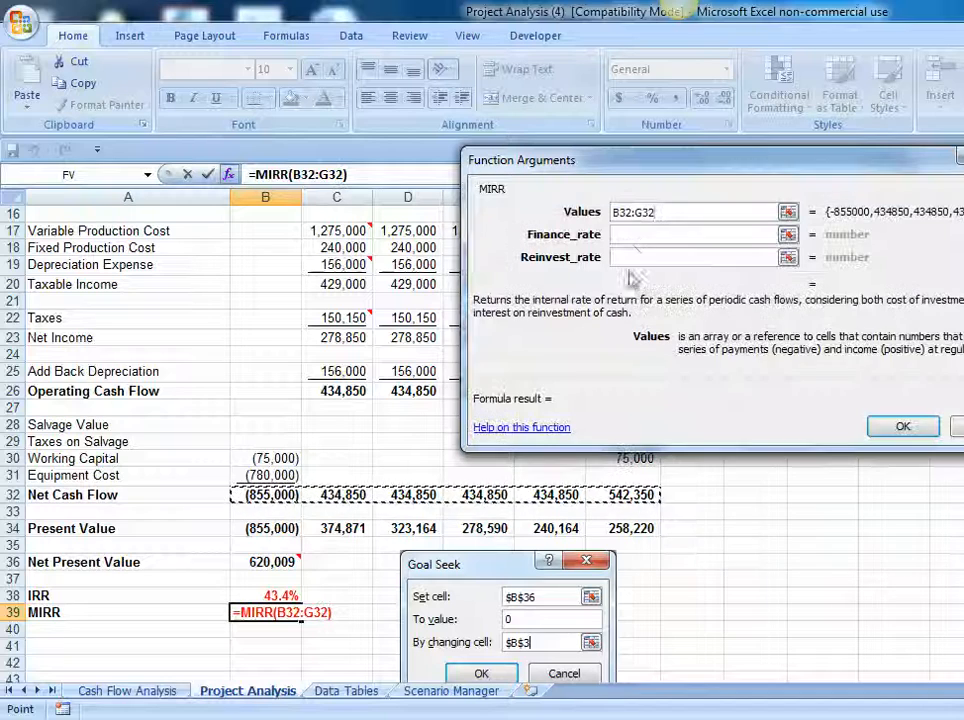
Step: Complete the MIRR function in B39 using the Required Return in B9 as both Finance_rate and Reinvest_rate
key("Tab")
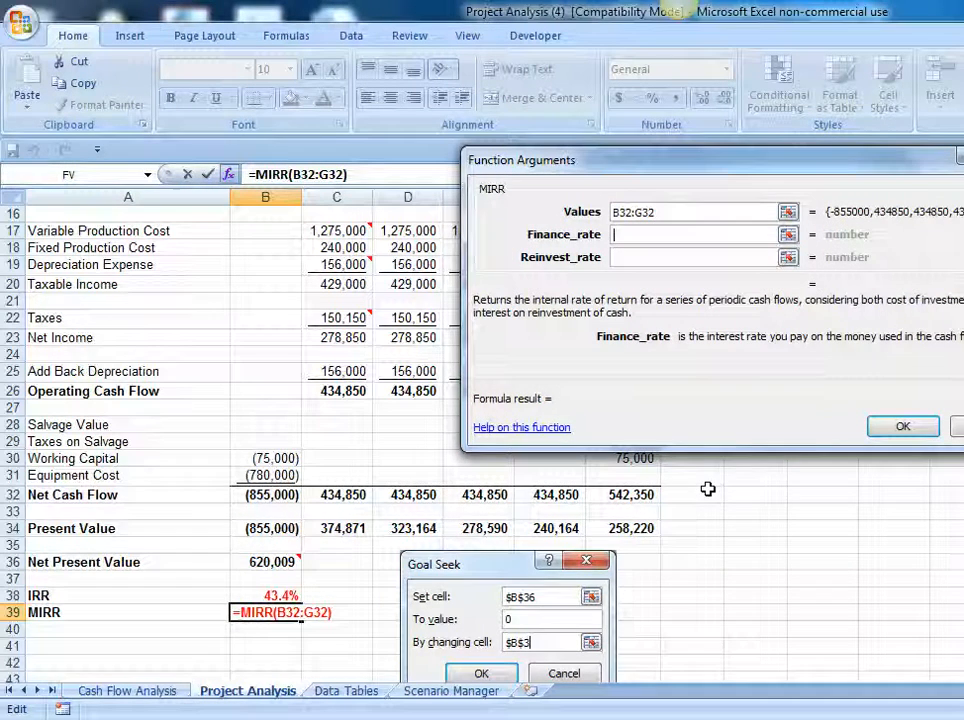
scroll(560, 430, "up", 5)
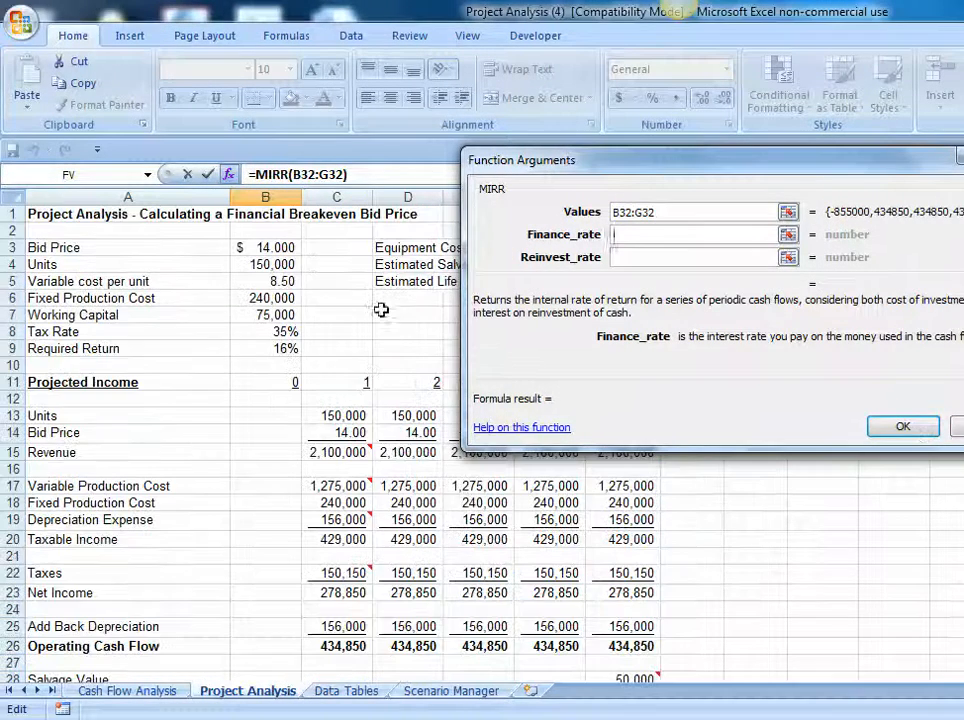
left_click(252, 347)
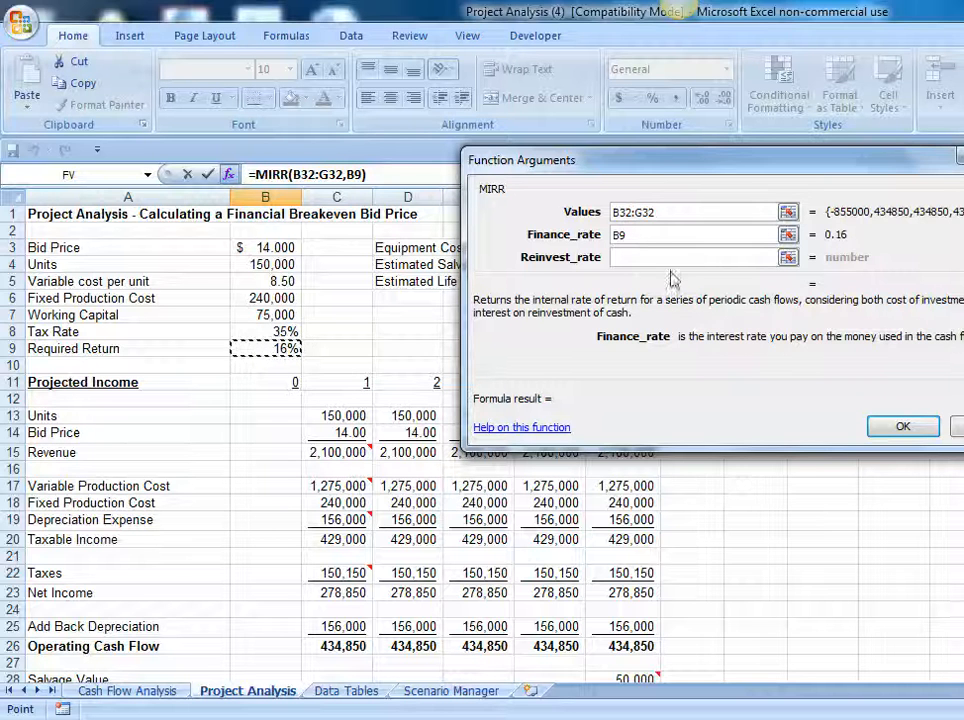
left_click(645, 257)
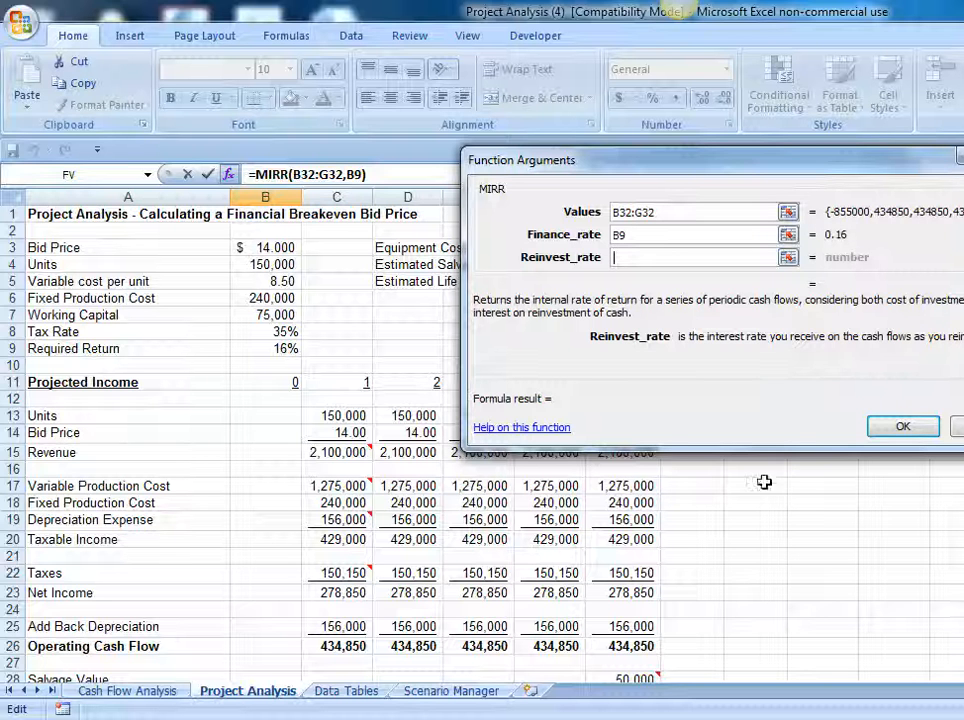
left_click(282, 348)
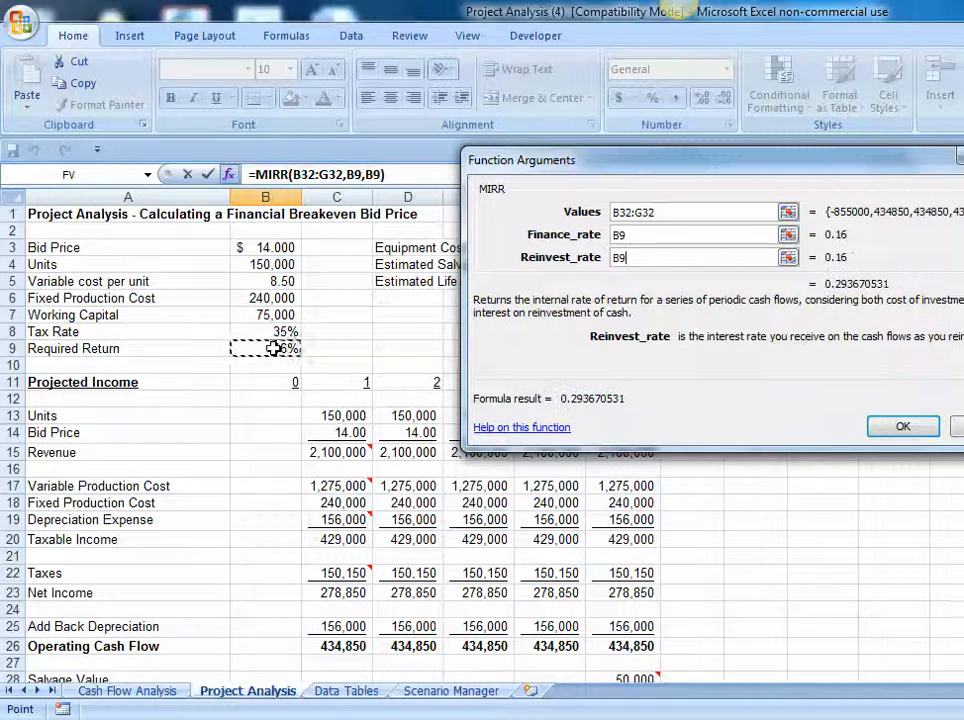
left_click(878, 427)
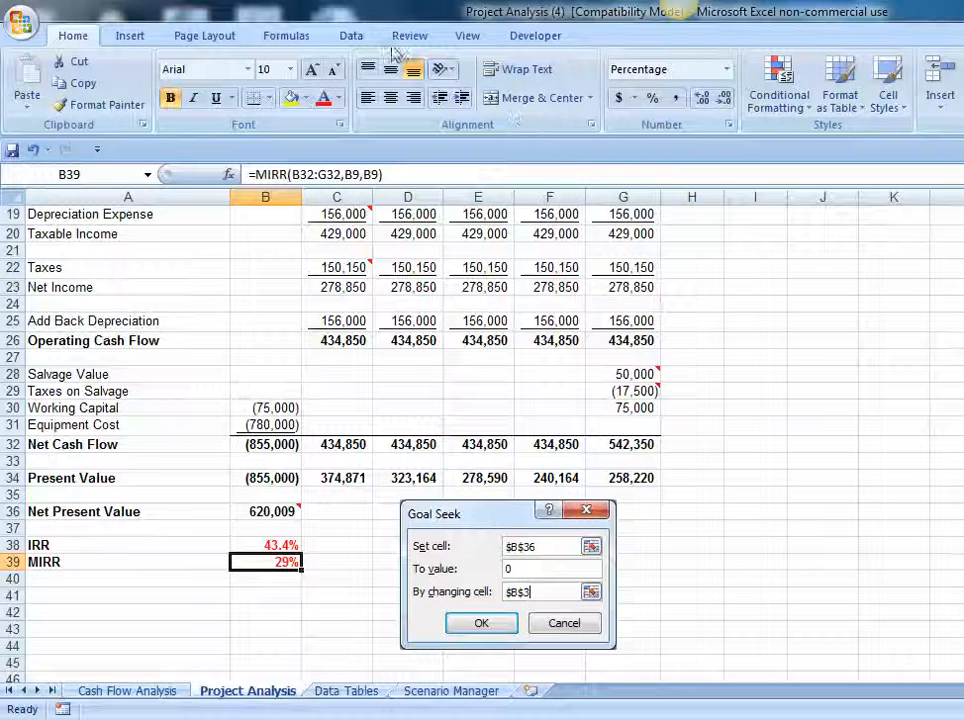
Step: Run Goal Seek to set the Net Present Value in B36 to 0 by changing the Bid Price in B3, and keep the solution
left_click(350, 37)
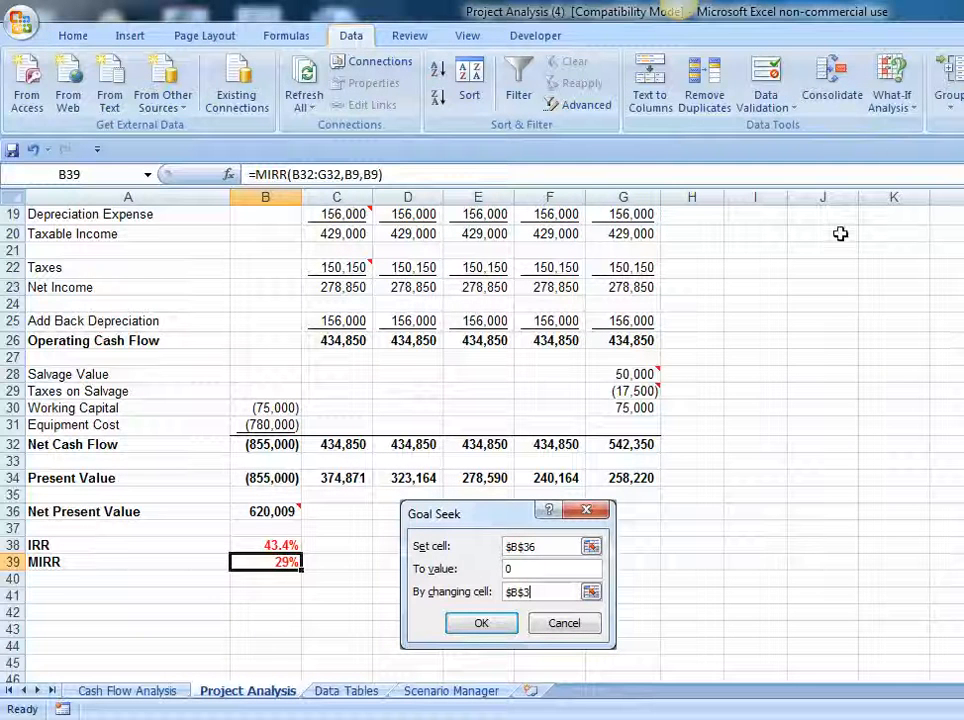
left_click(902, 108)
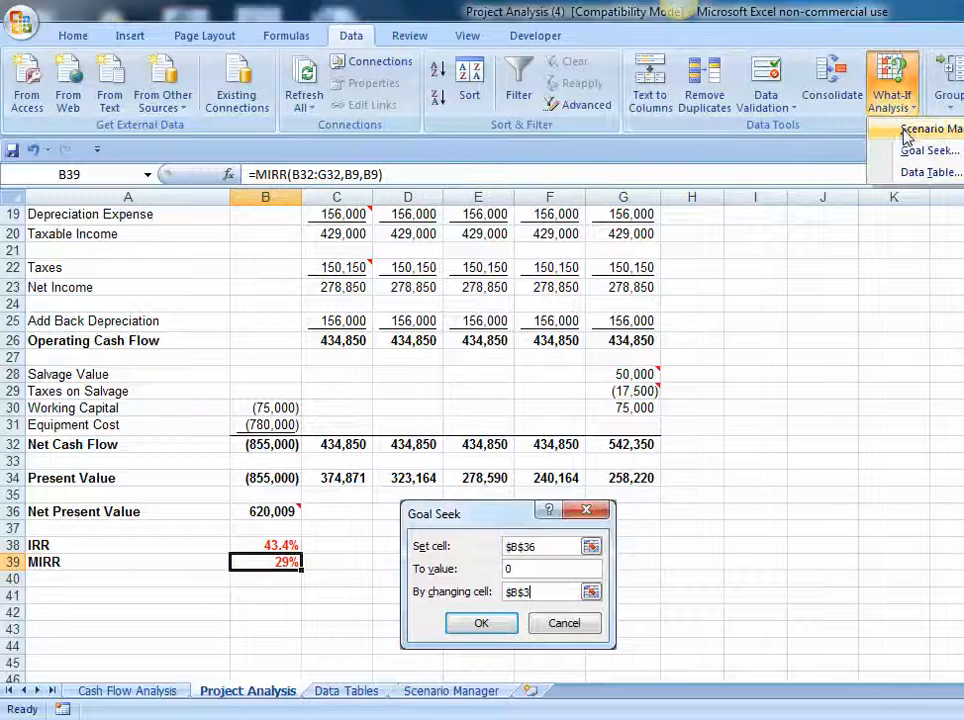
left_click(906, 152)
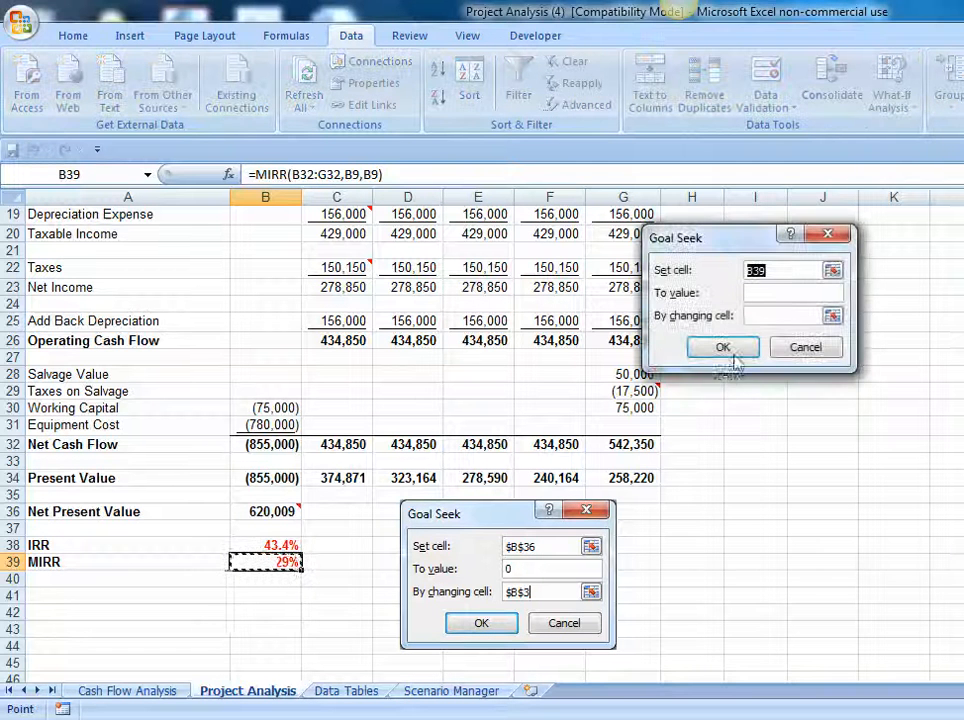
left_click(262, 511)
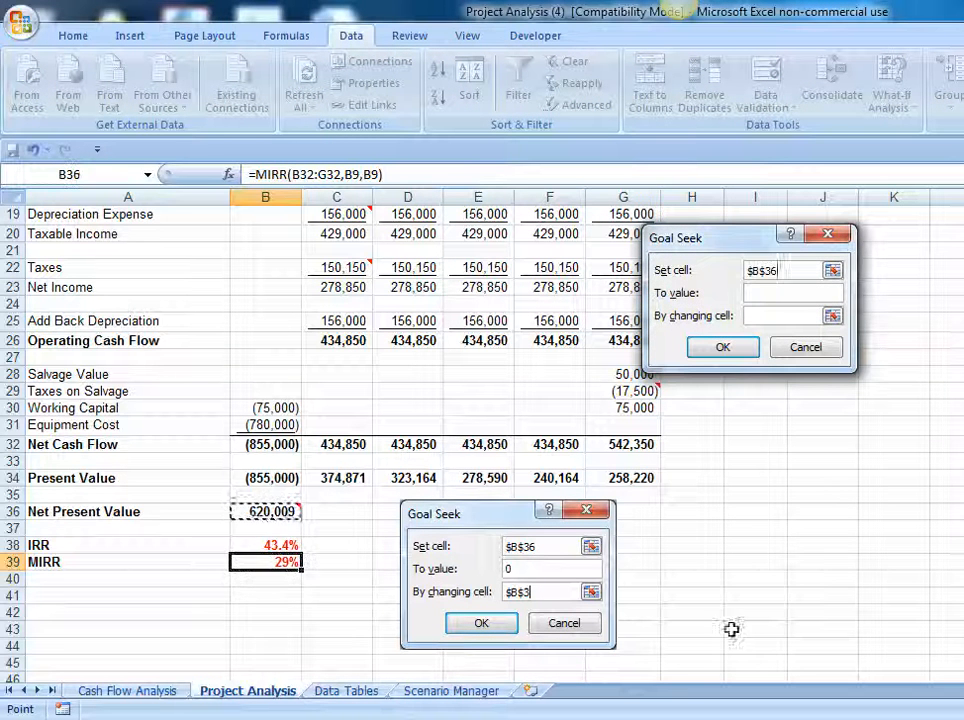
left_click(776, 295)
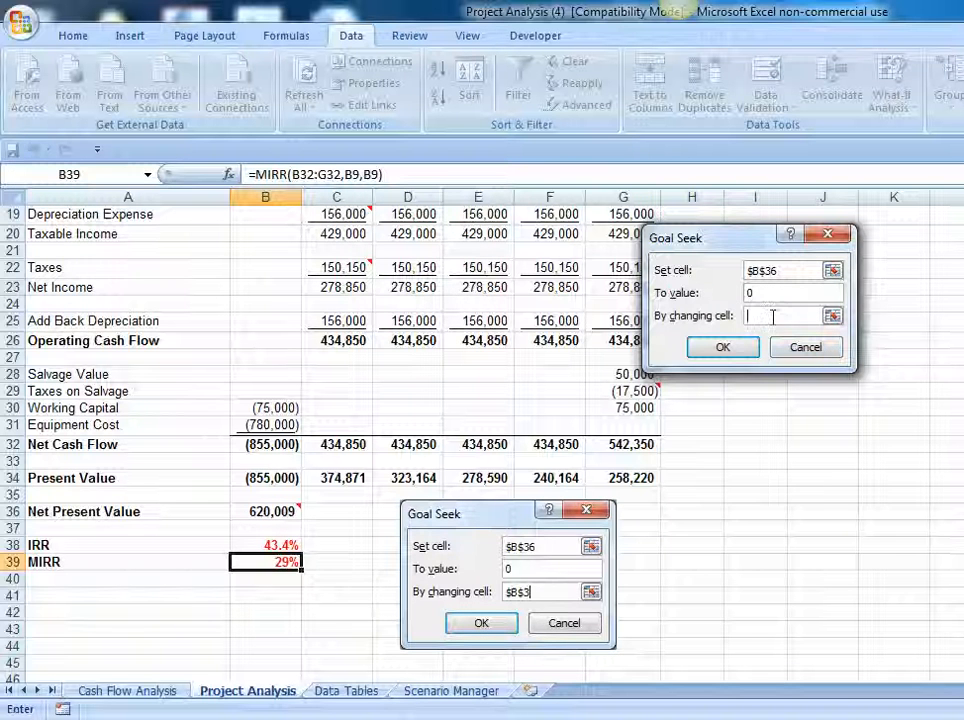
scroll(650, 445, "up", 5)
scroll(356, 315, "up", 1)
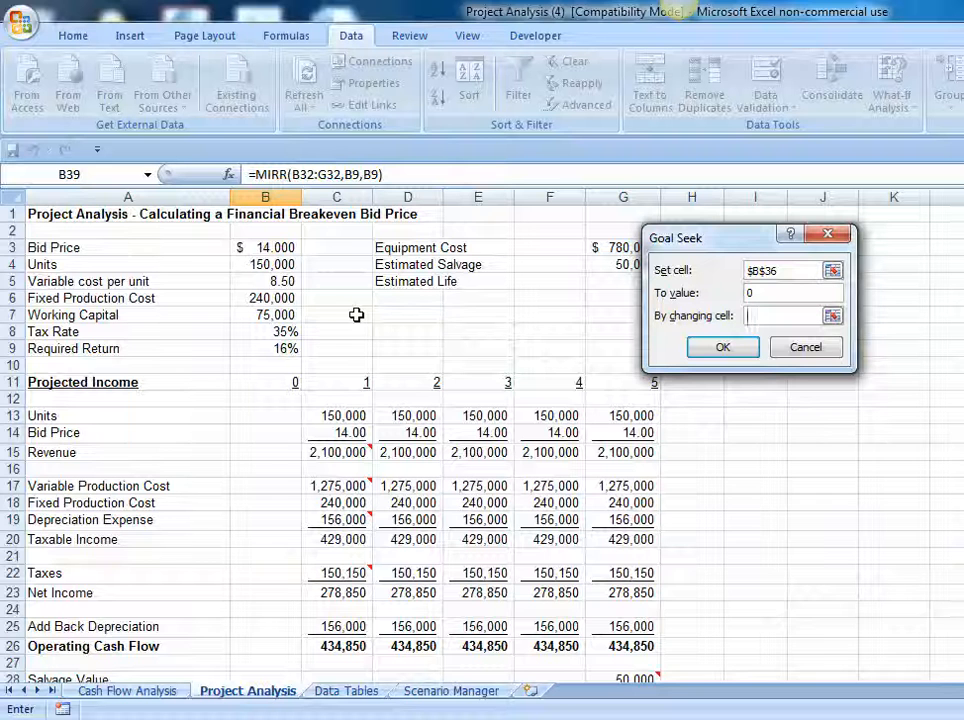
left_click(266, 247)
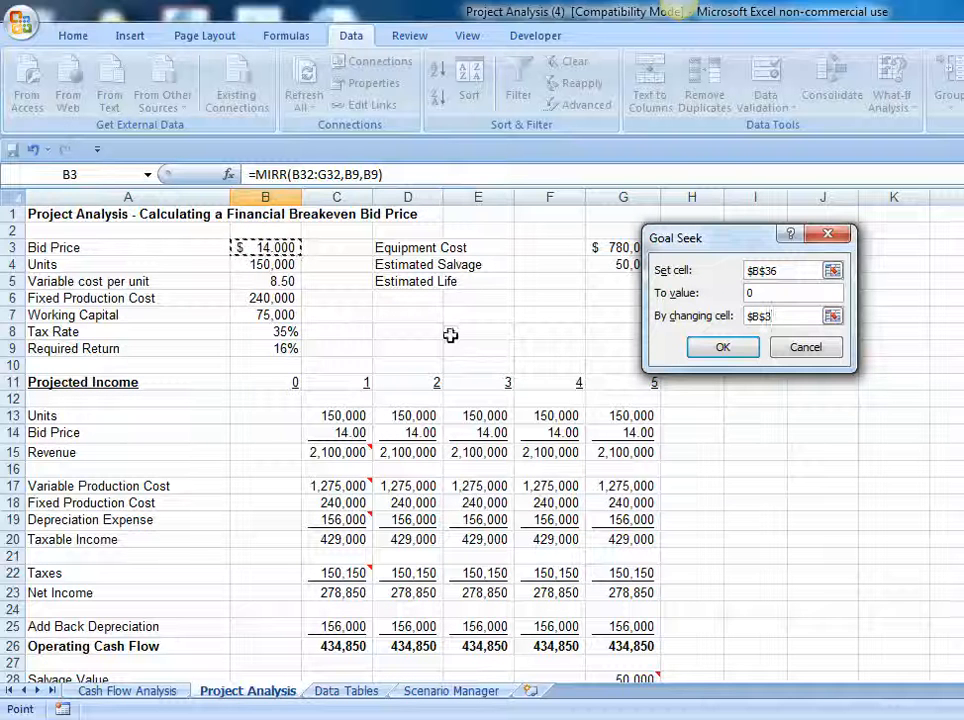
left_click(739, 347)
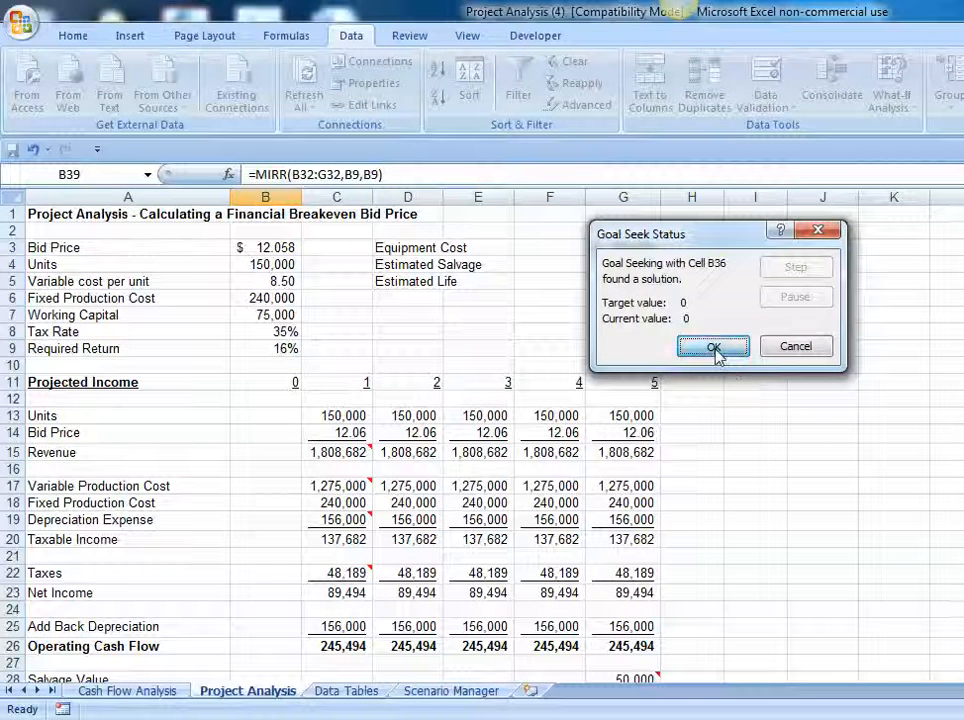
left_click(713, 348)
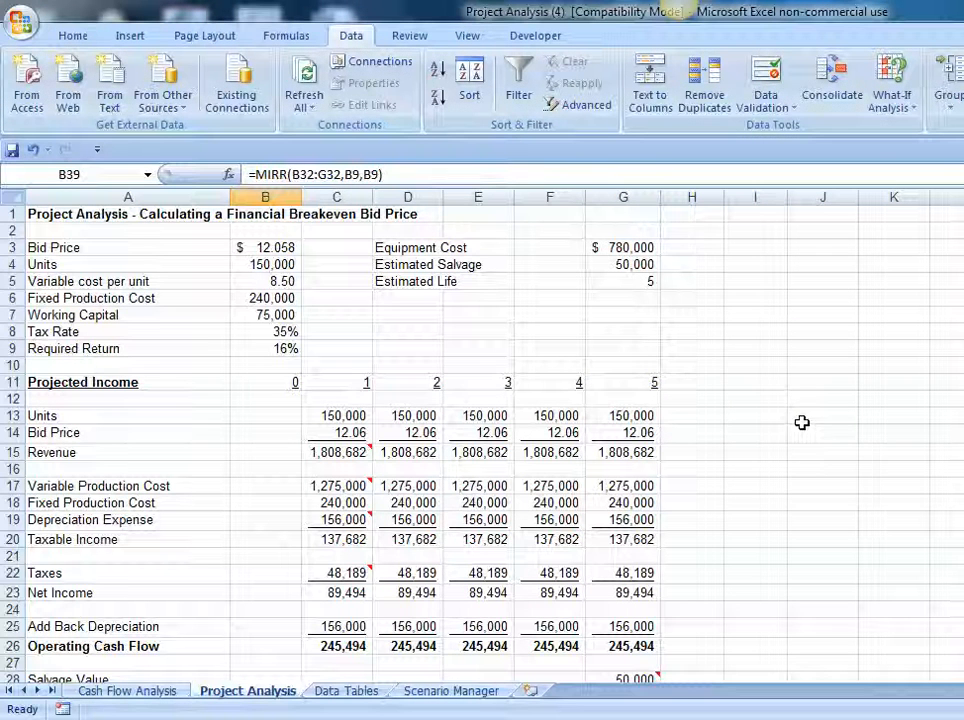
Step: Check the solved Bid Price in B3 and the resulting Net Present Value in B36
left_click(289, 246)
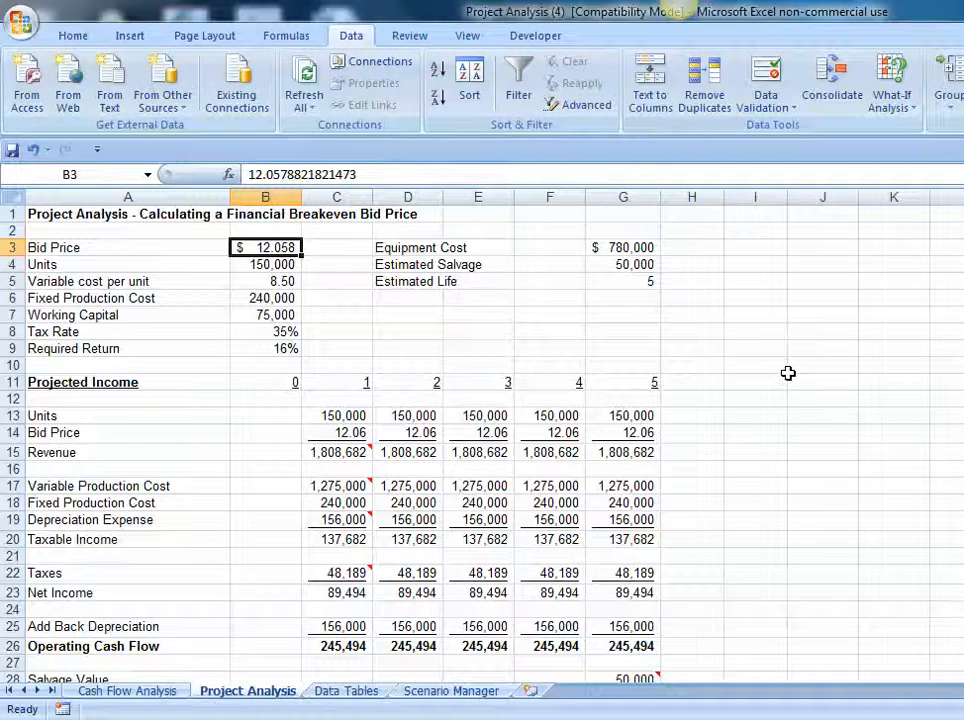
scroll(788, 373, "down", 5)
key("alt+a")
key("w")
key("g")
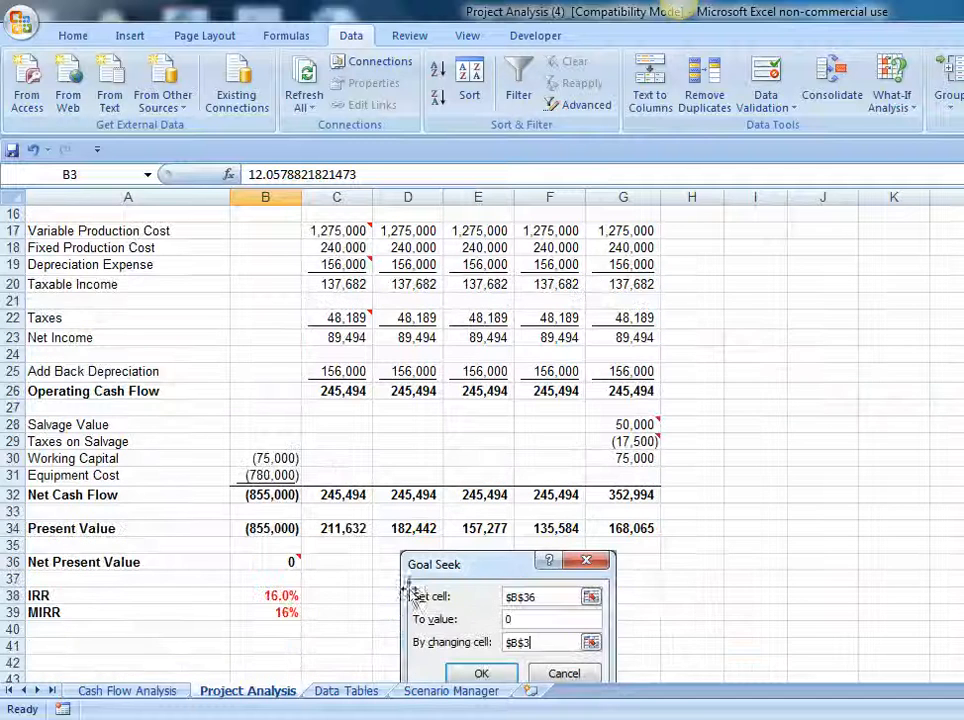
left_click(268, 562)
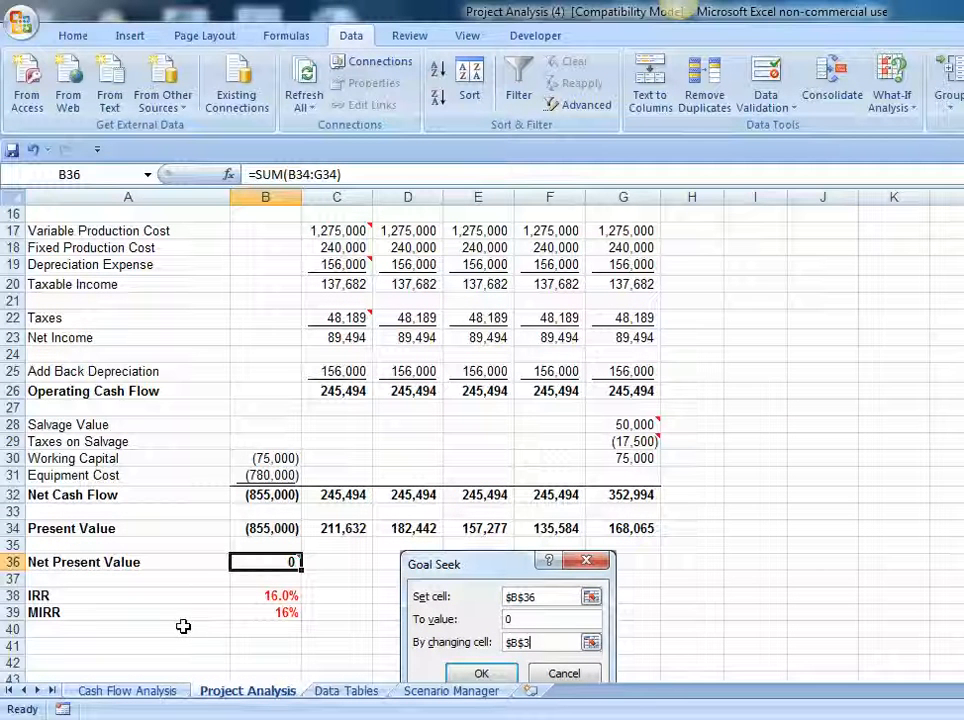